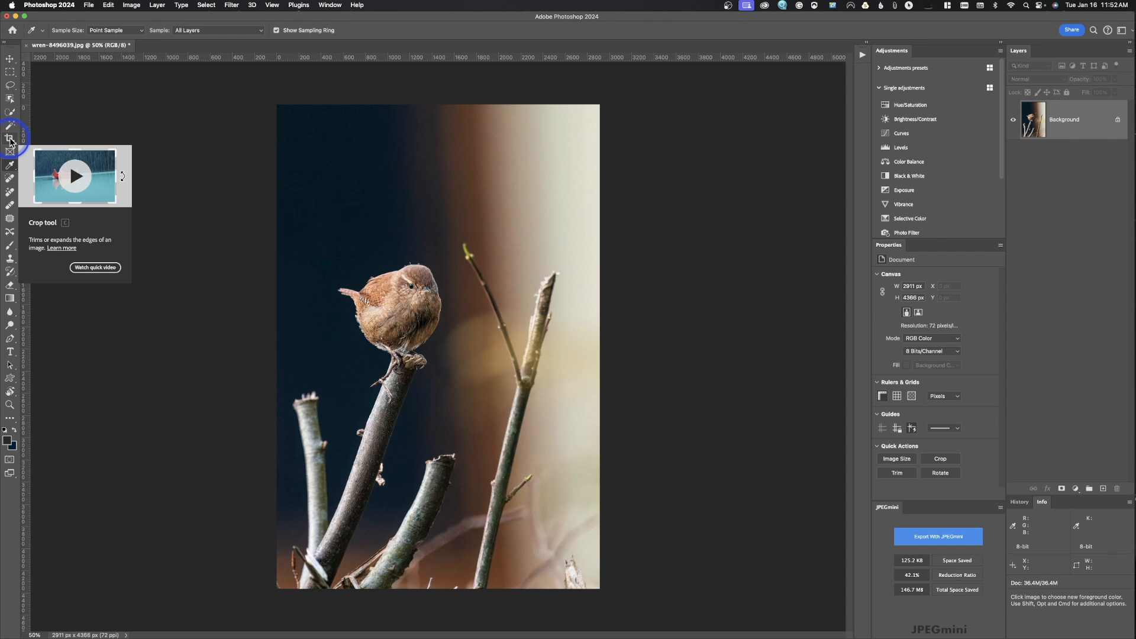
Activate the Crop tool on the wren photo and set the crop overlay to Rule of Thirds.
{"action": "left_click", "coordinate": [10, 139]}
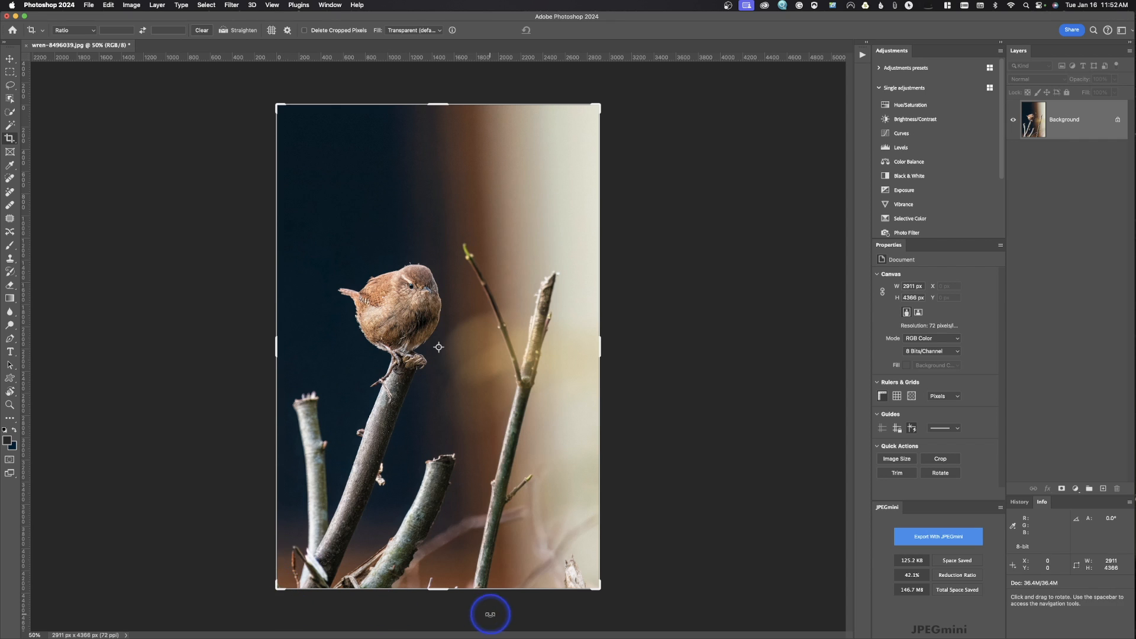
{"action": "left_click", "coordinate": [486, 185]}
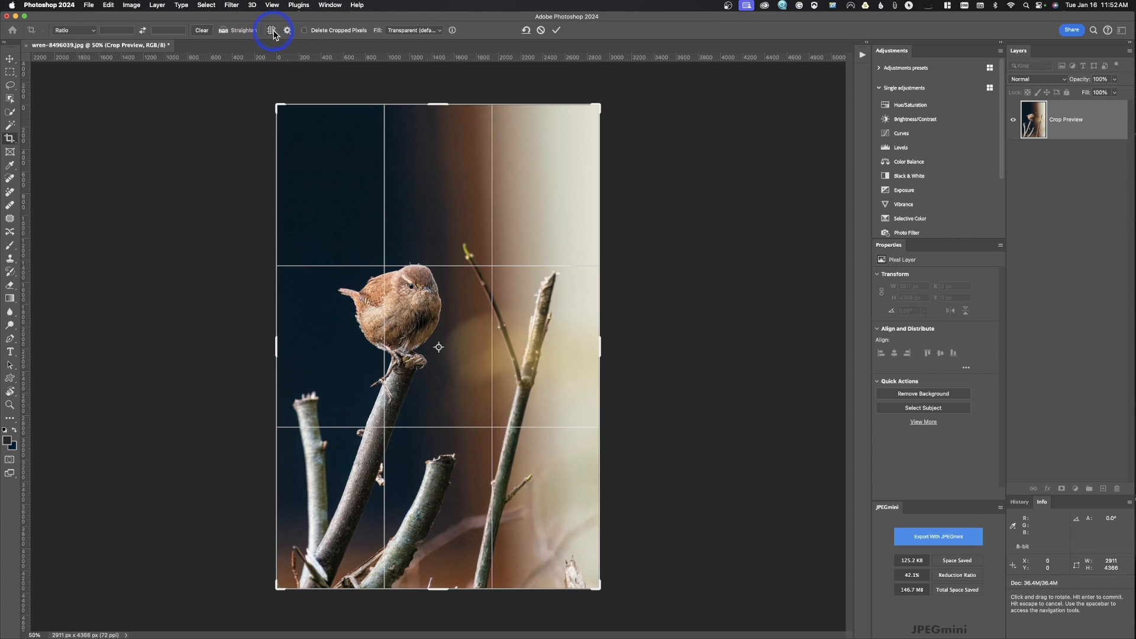
{"action": "left_click", "coordinate": [271, 30]}
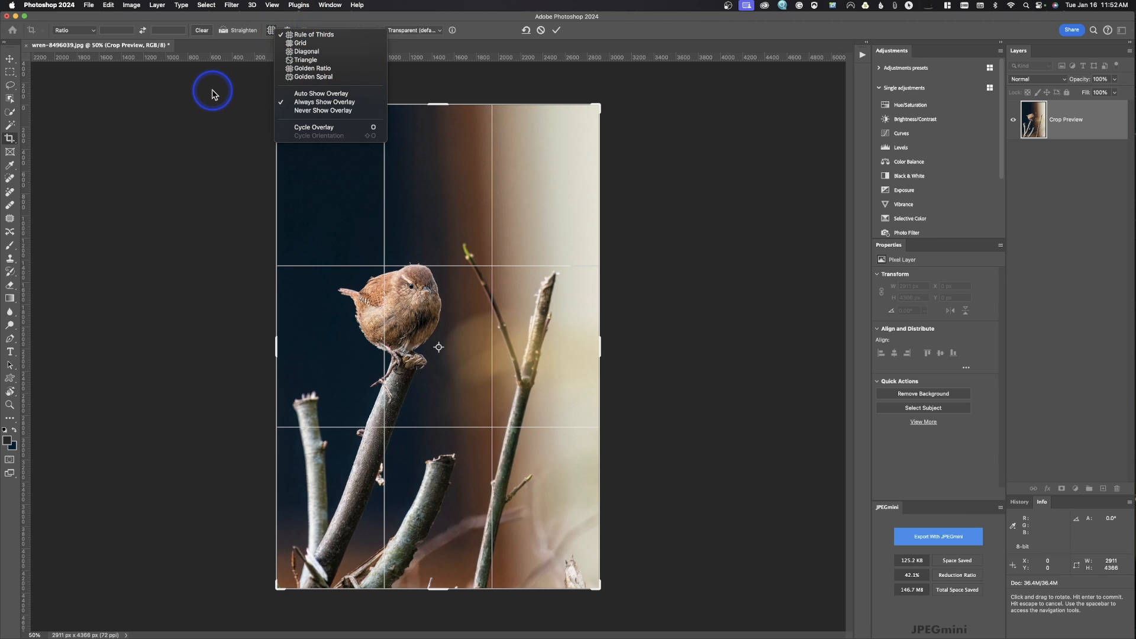
{"action": "left_click", "coordinate": [312, 35]}
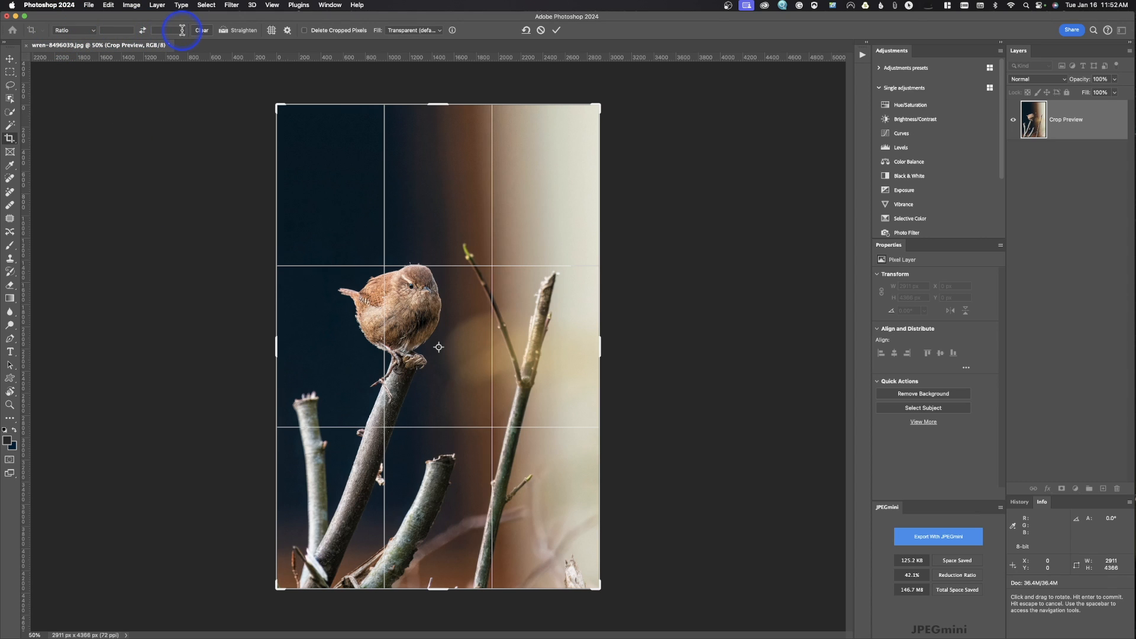
Try a free-ratio crop of about 2182 × 3101 px by moving the frame's upper-left corner inward, and cancel it.
{"action": "left_click_drag", "start_coordinate": [278, 104], "coordinate": [318, 175]}
{"action": "key", "text": "super+r"}
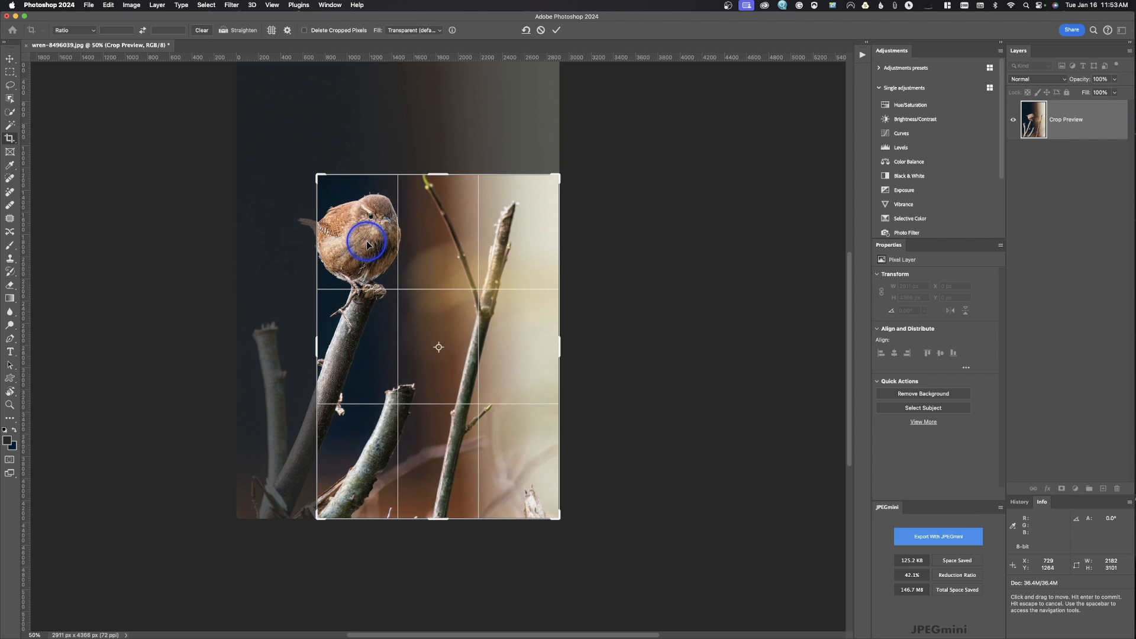
{"action": "key", "text": "Escape"}
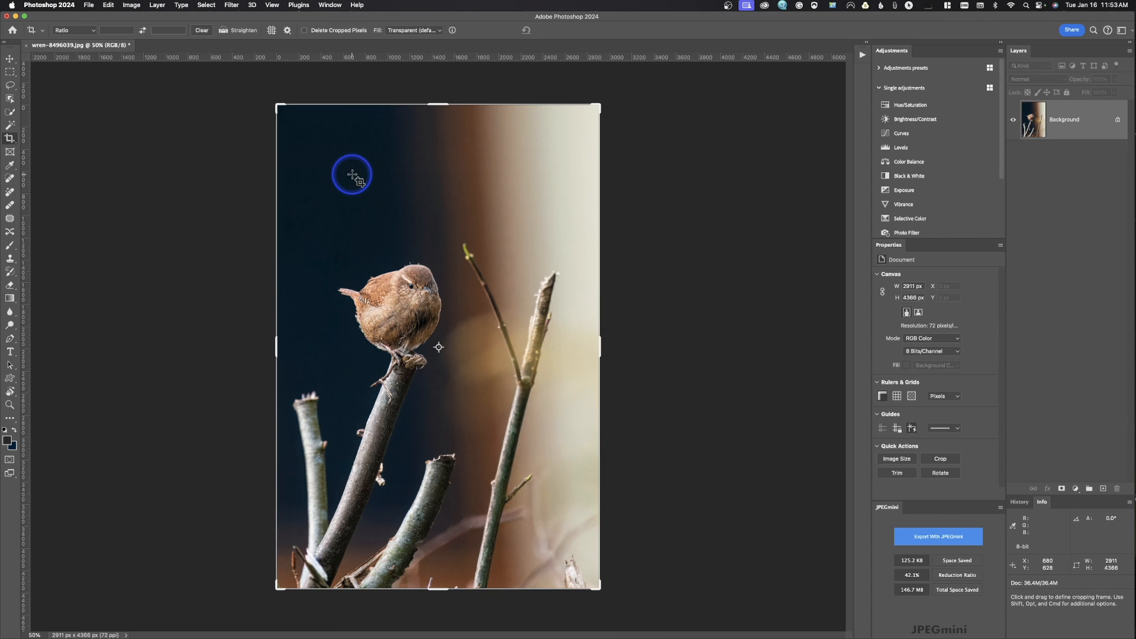
Preview the 1 : 1 (Square) crop ratio, switch to the 5 : 7 ratio, and apply the crop.
{"action": "left_click", "coordinate": [73, 27]}
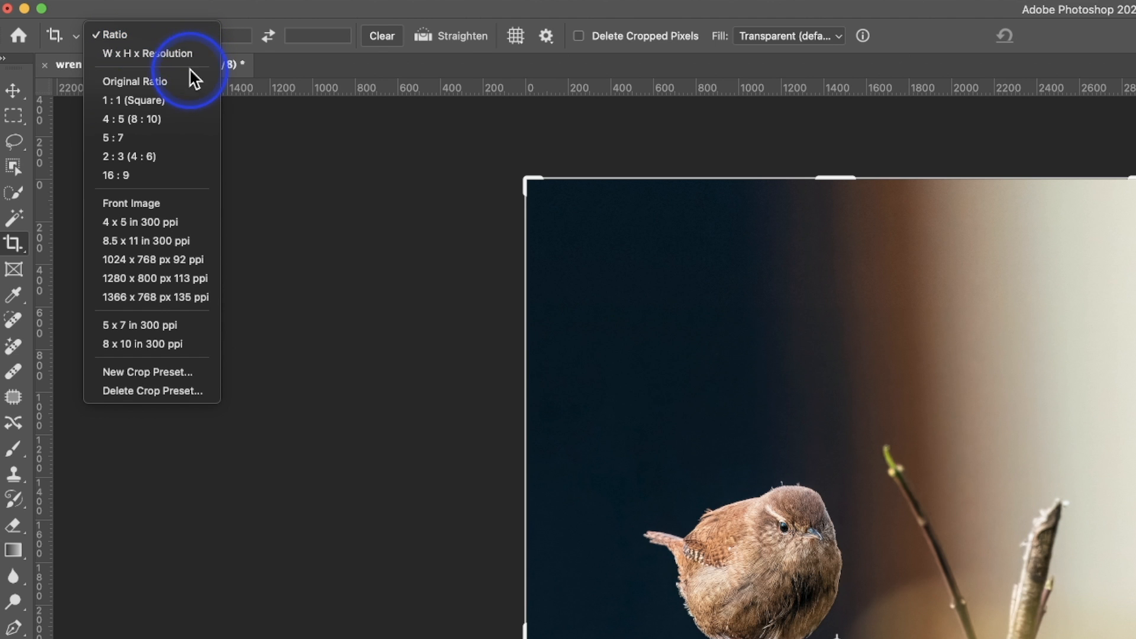
{"action": "left_click", "coordinate": [183, 99]}
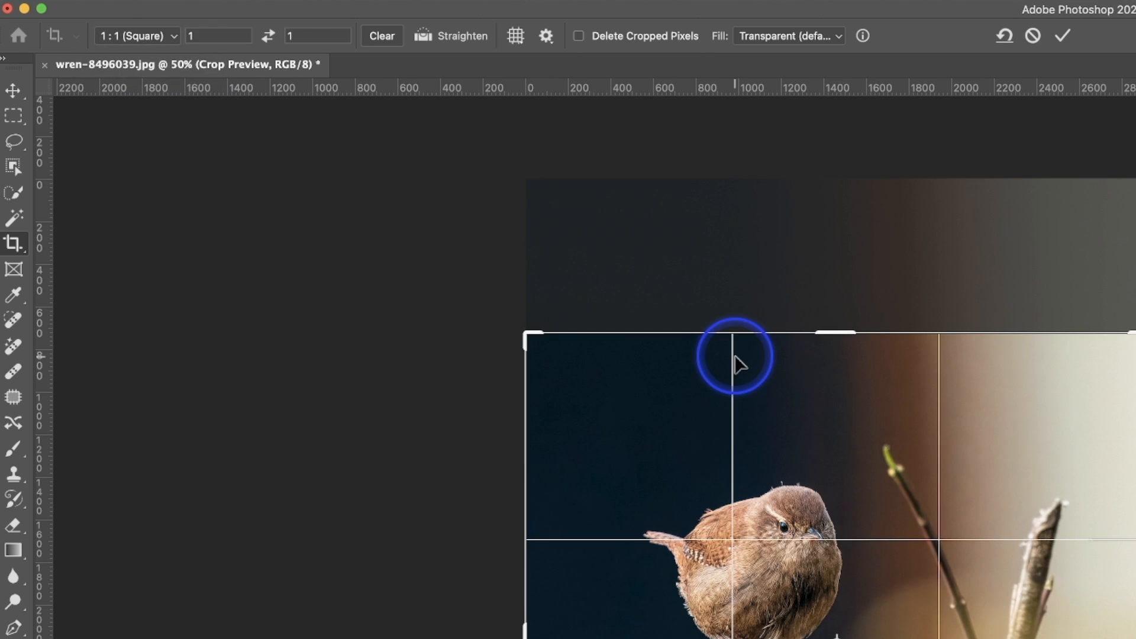
{"action": "left_click", "coordinate": [174, 36]}
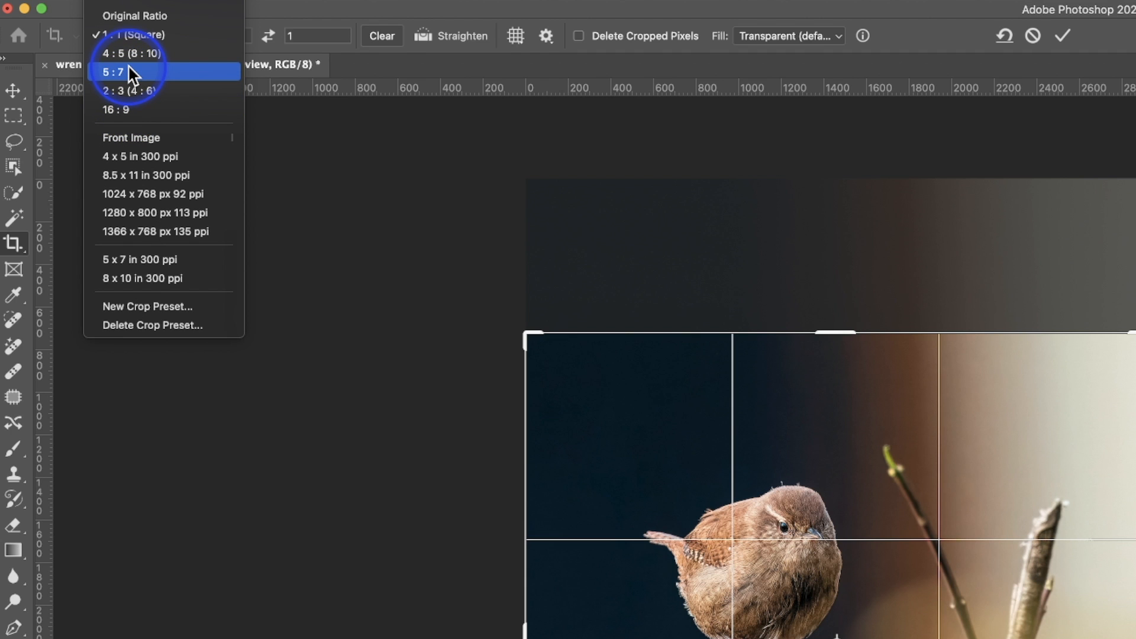
{"action": "left_click", "coordinate": [129, 68]}
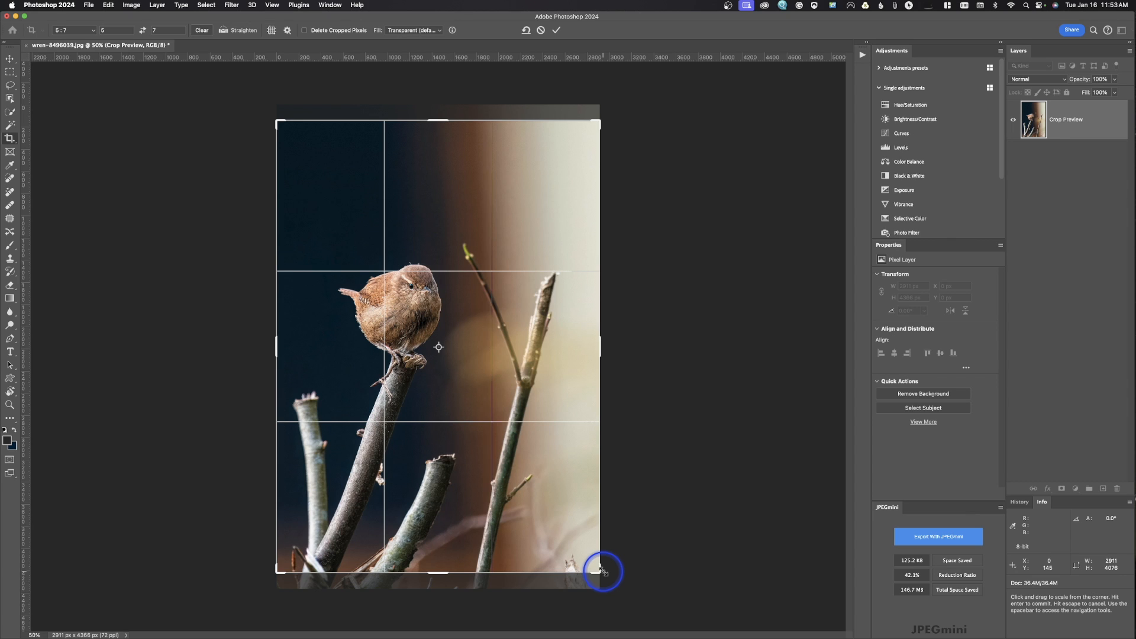
{"action": "key", "text": "Return"}
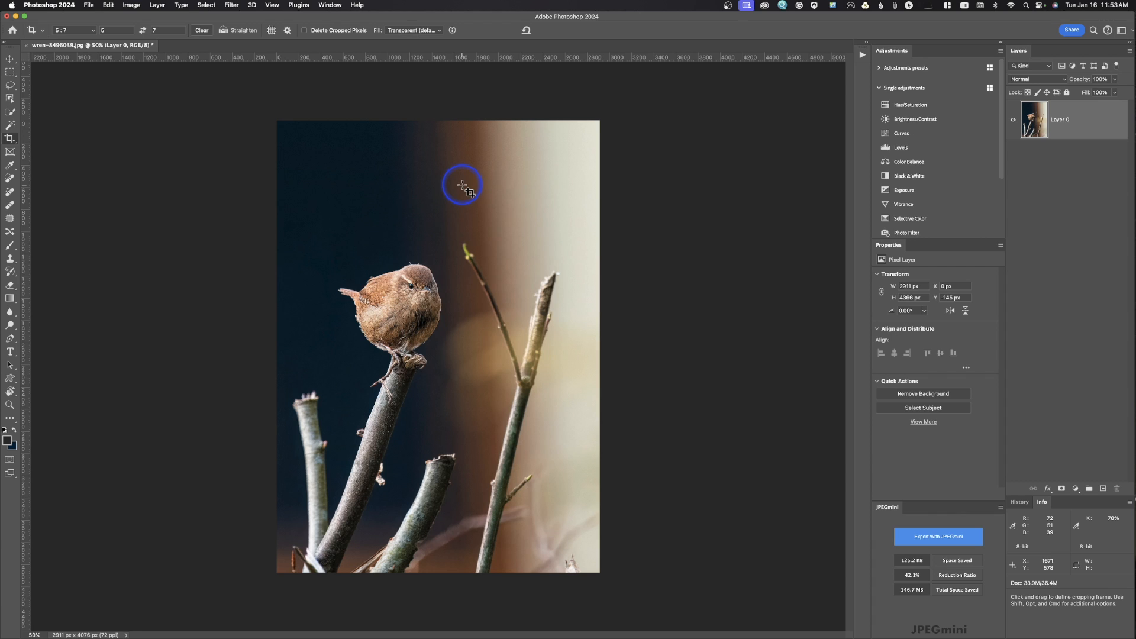
Try an image size of 7 inches high at 300 pixels/inch and cancel without resizing the image.
{"action": "left_click", "coordinate": [129, 5]}
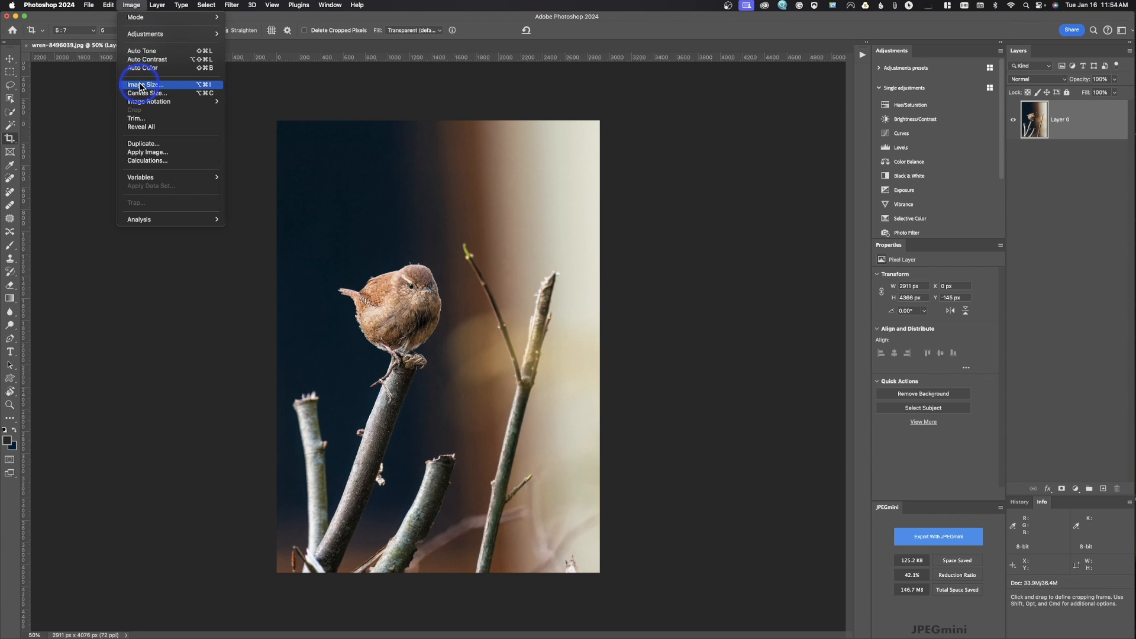
{"action": "left_click", "coordinate": [286, 119]}
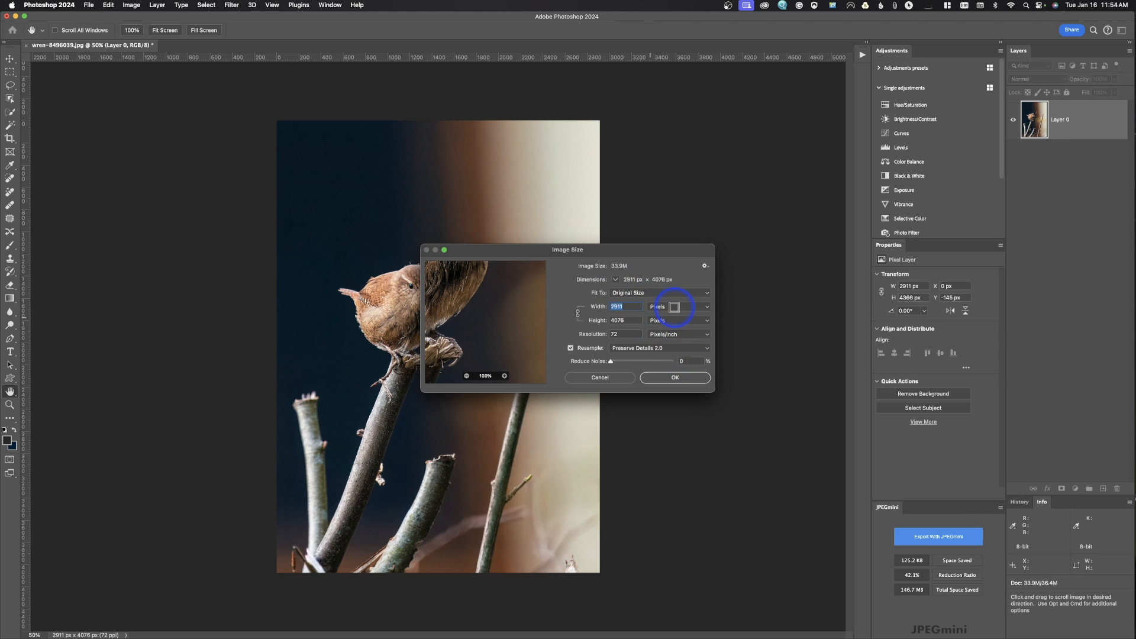
{"action": "left_click", "coordinate": [675, 307]}
{"action": "left_click", "coordinate": [669, 316]}
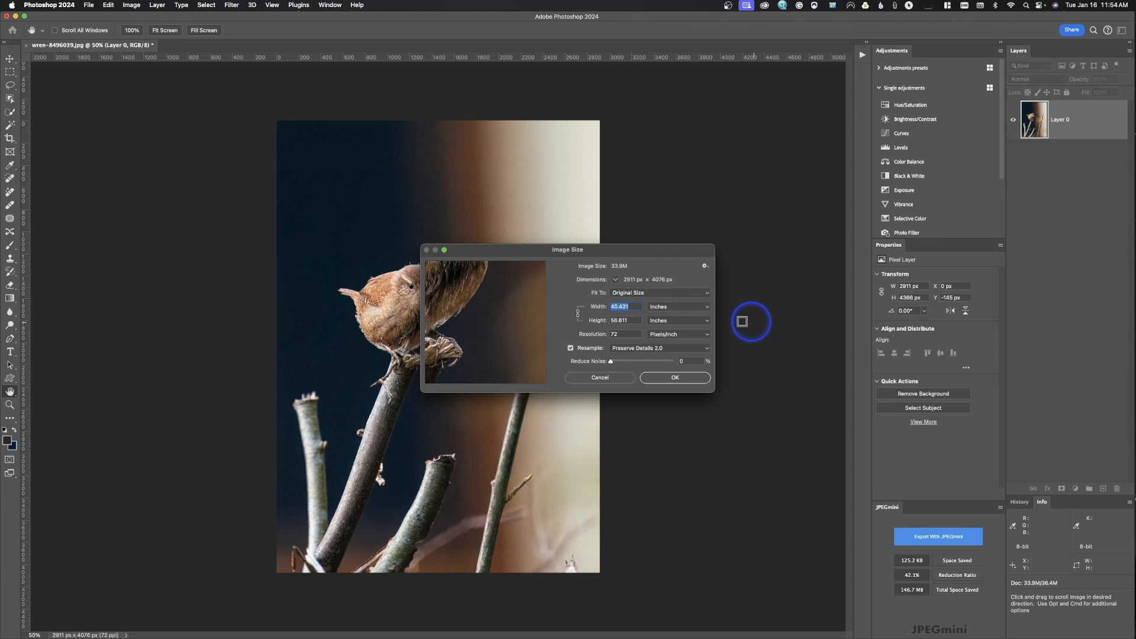
{"action": "left_click", "coordinate": [589, 320]}
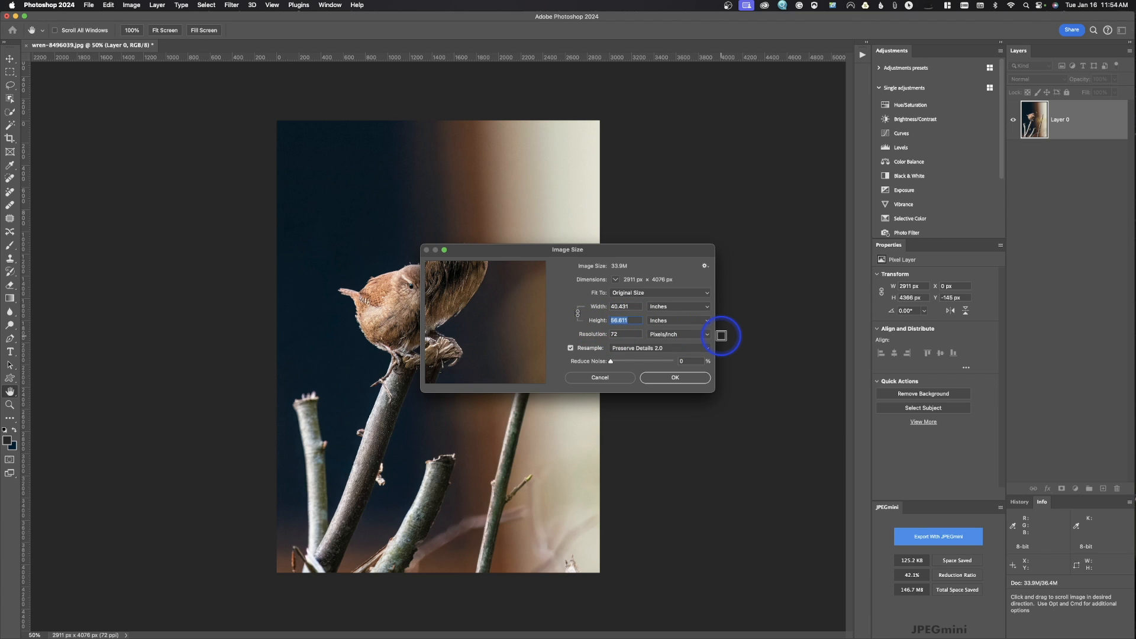
{"action": "type", "text": "7"}
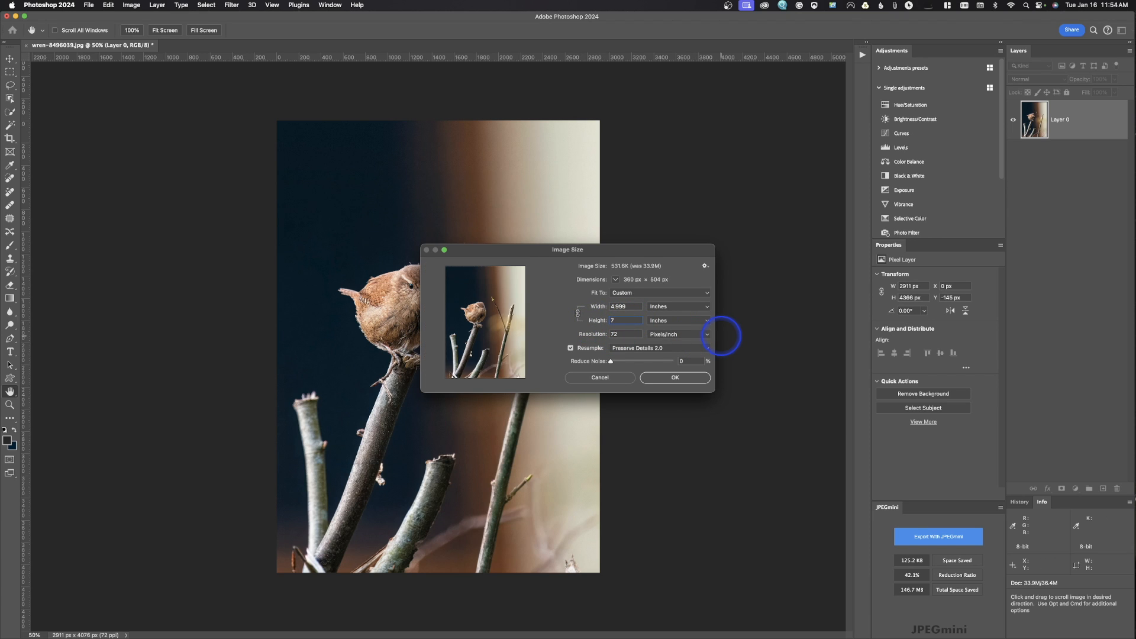
{"action": "left_click", "coordinate": [612, 332]}
{"action": "type", "text": "5"}
{"action": "type", "text": "00"}
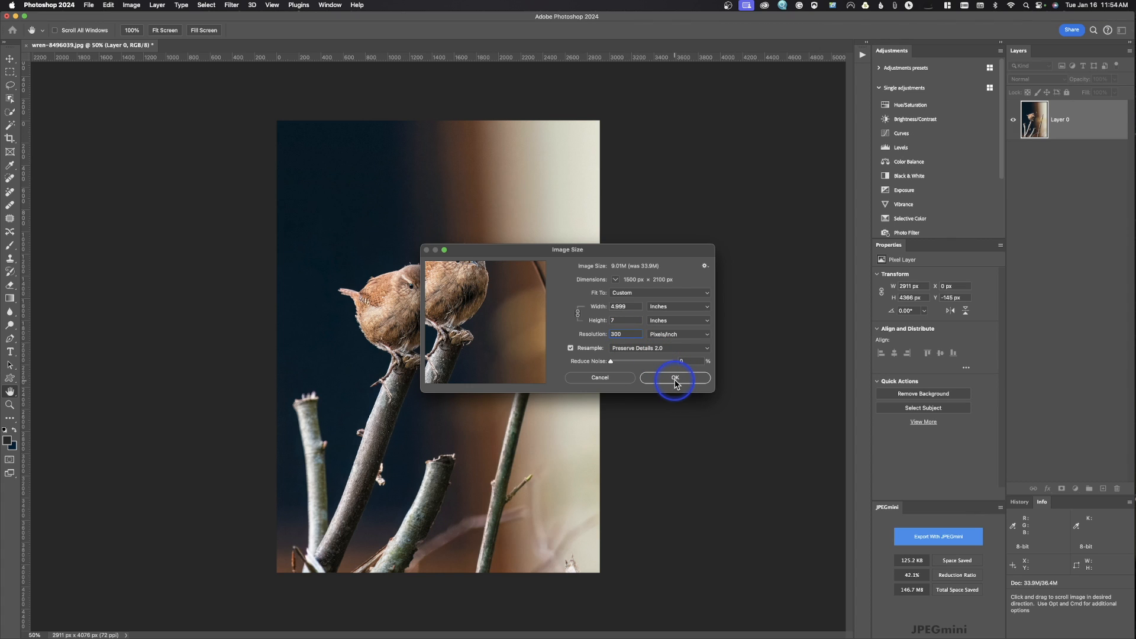
{"action": "left_click", "coordinate": [620, 377]}
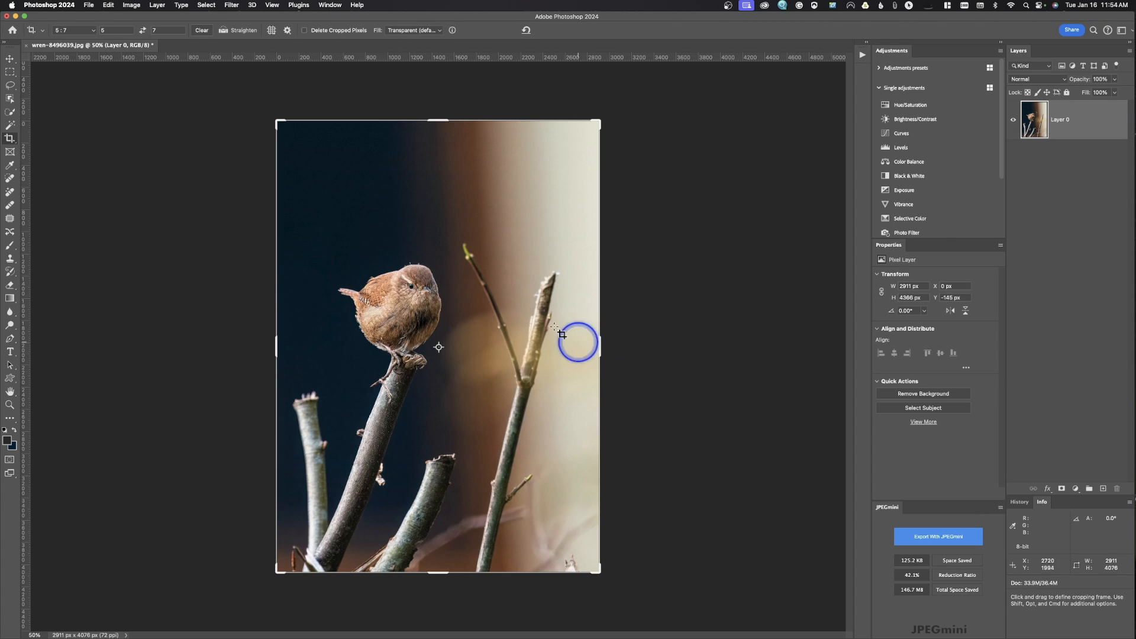
Reactivate the Crop tool and swap the crop ratio from 5 : 7 to 7 : 5 and back.
{"action": "left_click", "coordinate": [9, 85]}
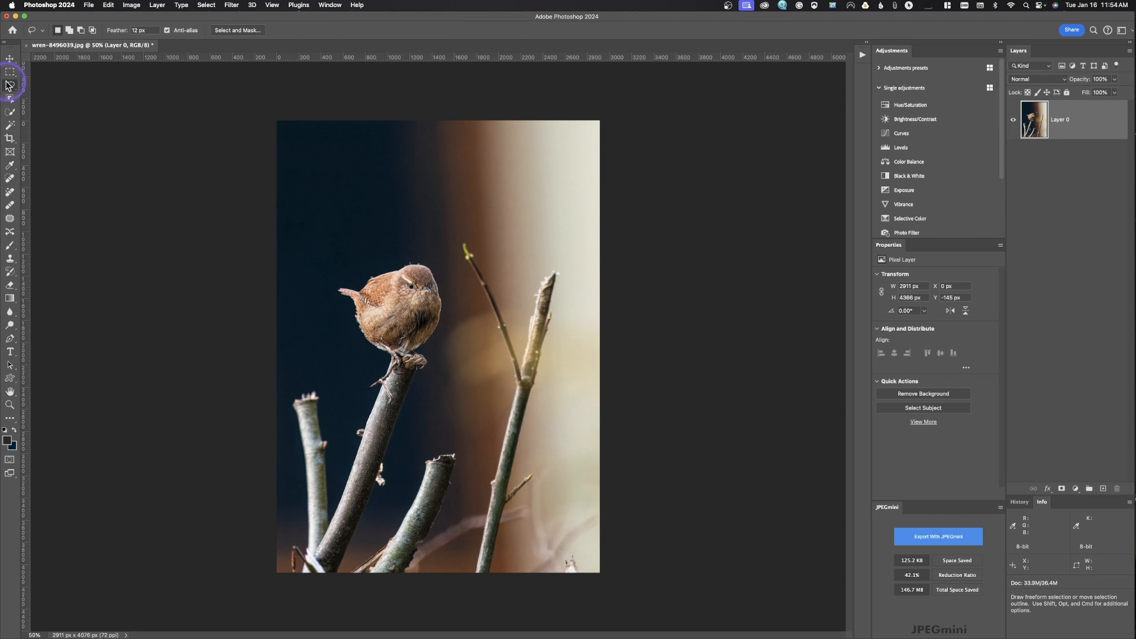
{"action": "left_click", "coordinate": [10, 139]}
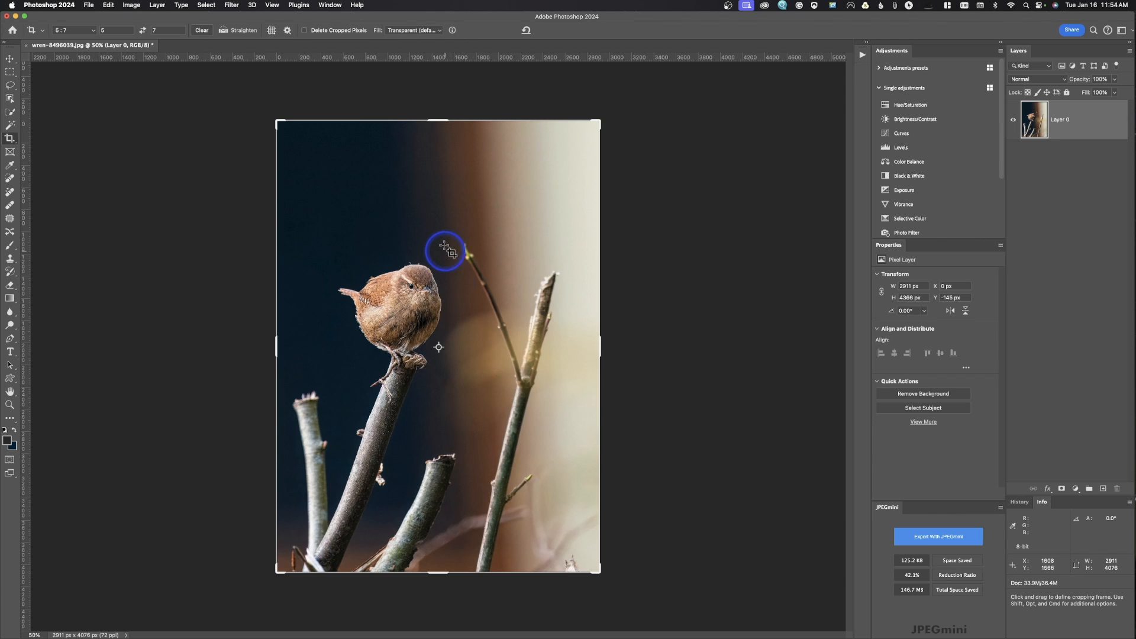
{"action": "left_click", "coordinate": [143, 31]}
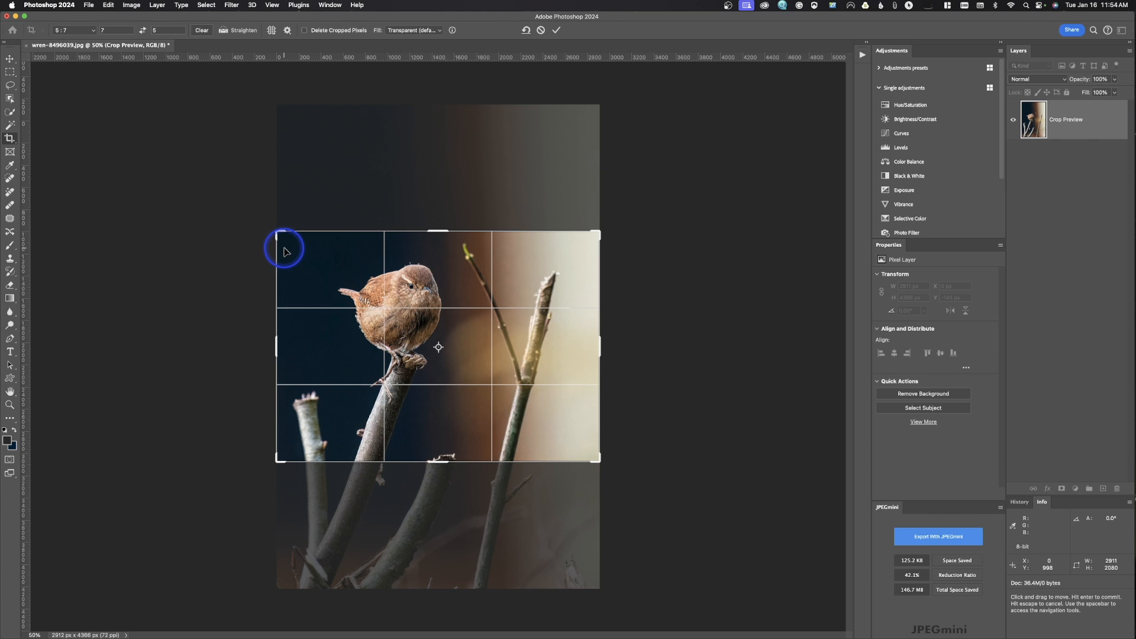
{"action": "left_click", "coordinate": [143, 30]}
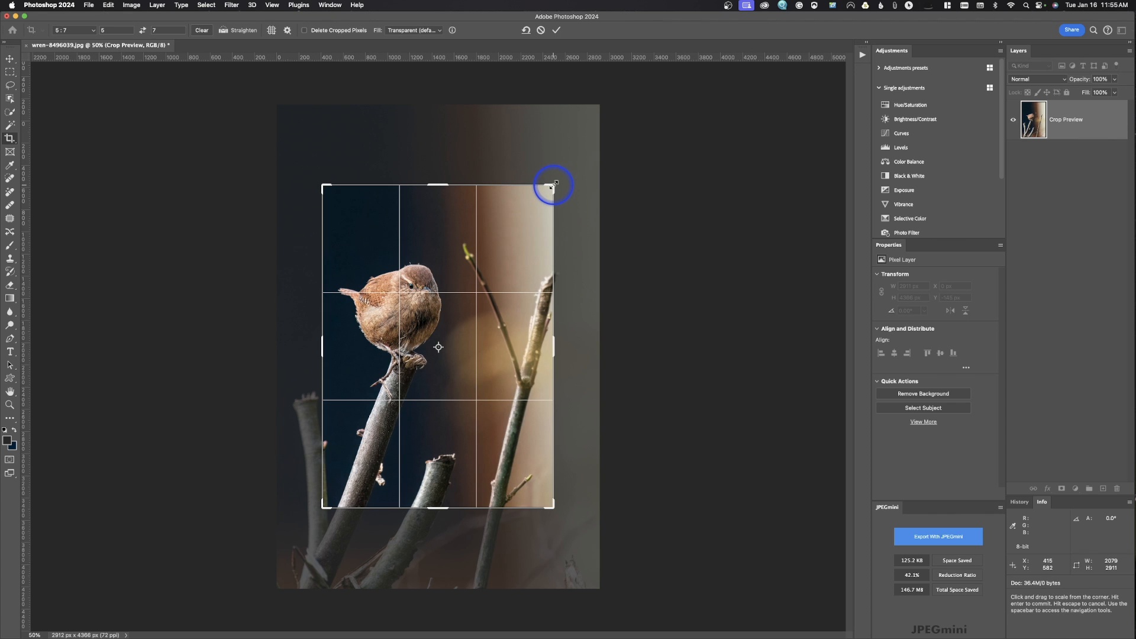
Try resizing the crop frame in both orientations, reaching about 2795 × 1996 px in landscape, and return to an uncropped 5 : 7 setup.
{"action": "mouse_move", "coordinate": [552, 185]}
{"action": "left_mouse_down"}
{"action": "mouse_move", "coordinate": [562, 188]}
{"action": "mouse_move", "coordinate": [579, 271]}
{"action": "mouse_move", "coordinate": [543, 168]}
{"action": "left_mouse_up"}
{"action": "key", "text": "super+r"}
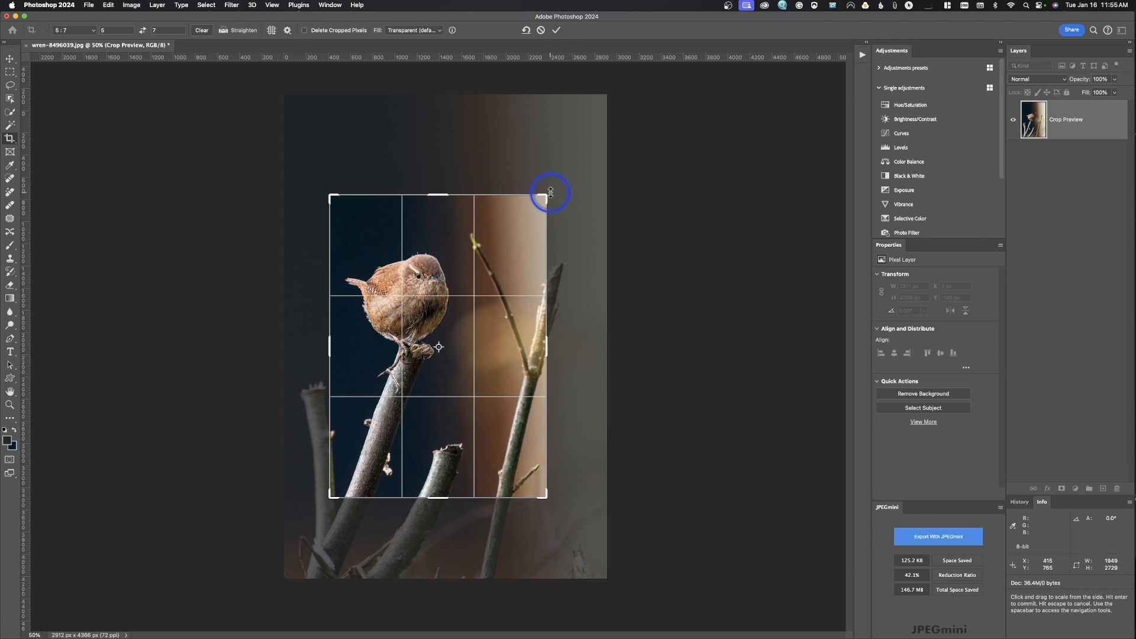
{"action": "key", "text": "super+r"}
{"action": "left_click_drag", "start_coordinate": [549, 194], "coordinate": [571, 251]}
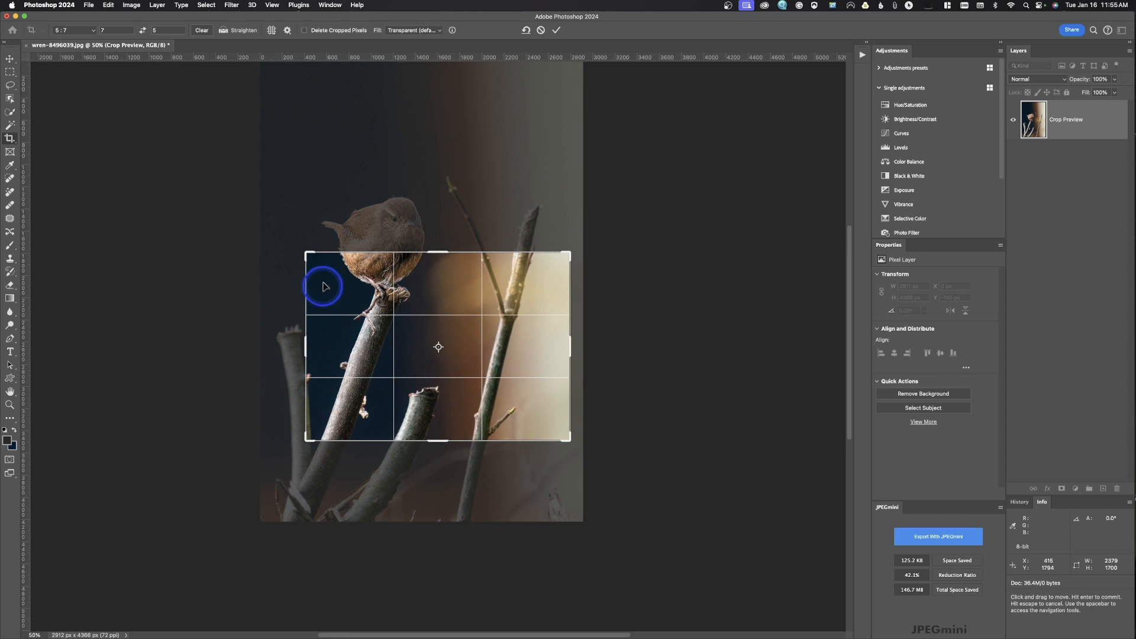
{"action": "mouse_move", "coordinate": [305, 348]}
{"action": "left_mouse_down"}
{"action": "mouse_move", "coordinate": [279, 359]}
{"action": "mouse_move", "coordinate": [287, 353]}
{"action": "left_mouse_up"}
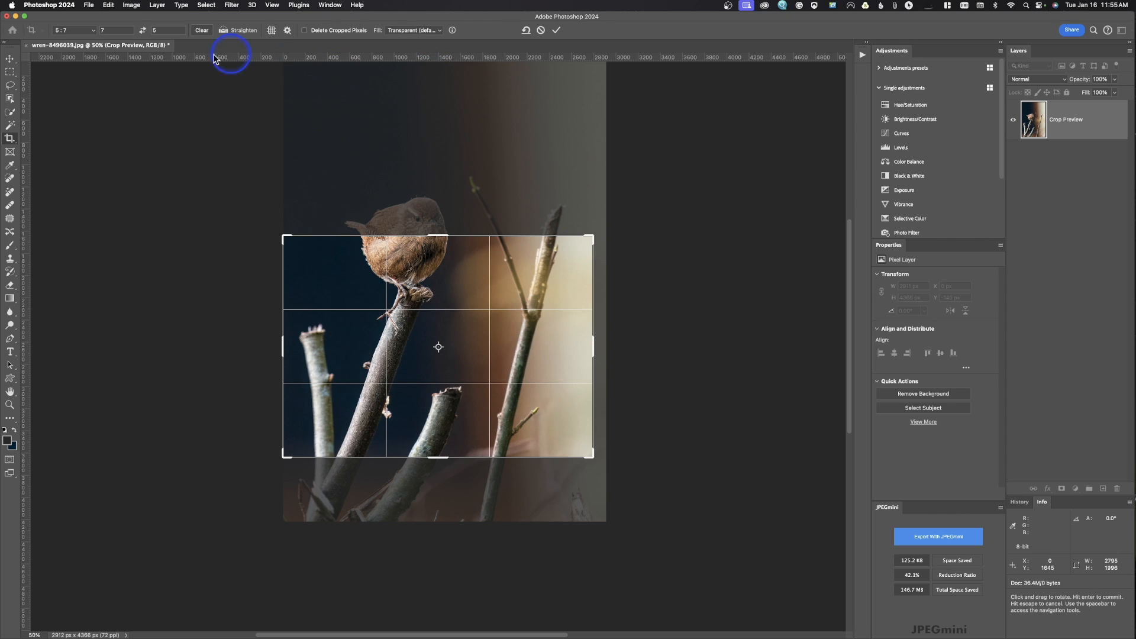
{"action": "left_click", "coordinate": [142, 30]}
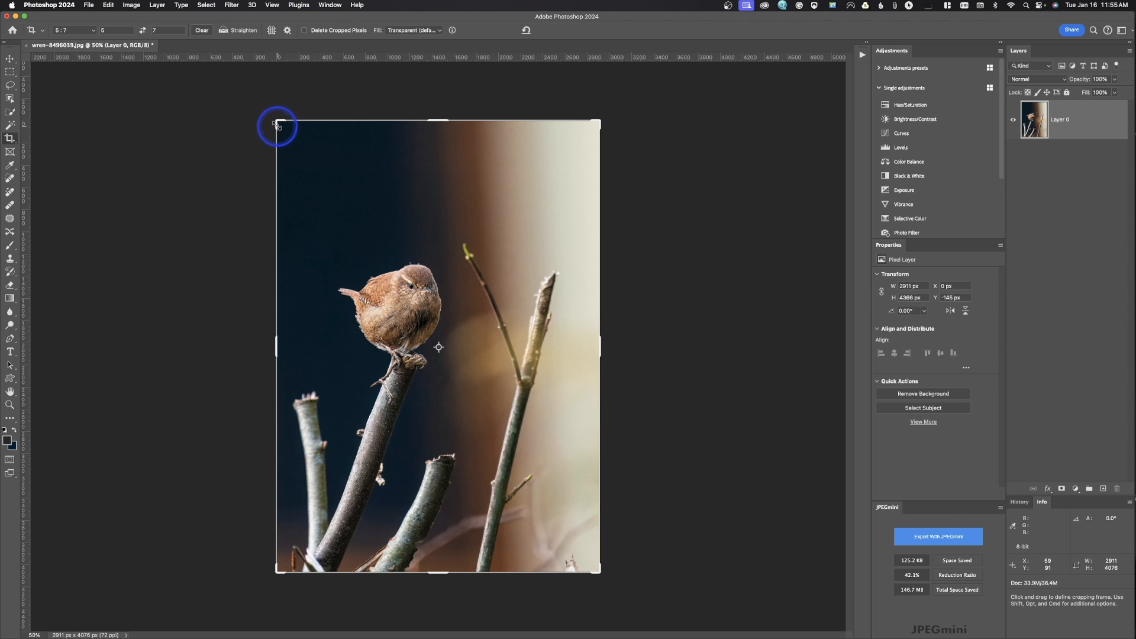
Resize the 5 : 7 crop frame from its corner and upper edge, and about its center to about 2375 × 3326 px.
{"action": "mouse_move", "coordinate": [276, 121]}
{"action": "left_mouse_down"}
{"action": "mouse_move", "coordinate": [292, 140]}
{"action": "mouse_move", "coordinate": [271, 119]}
{"action": "left_mouse_up"}
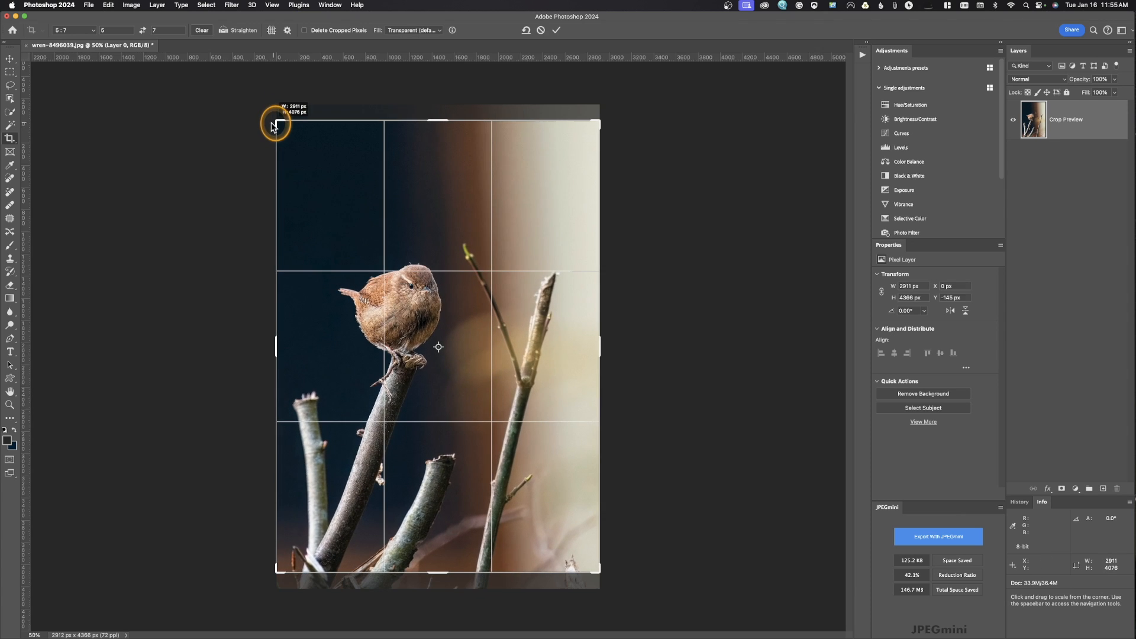
{"action": "left_click_drag", "start_coordinate": [443, 116], "coordinate": [446, 131]}
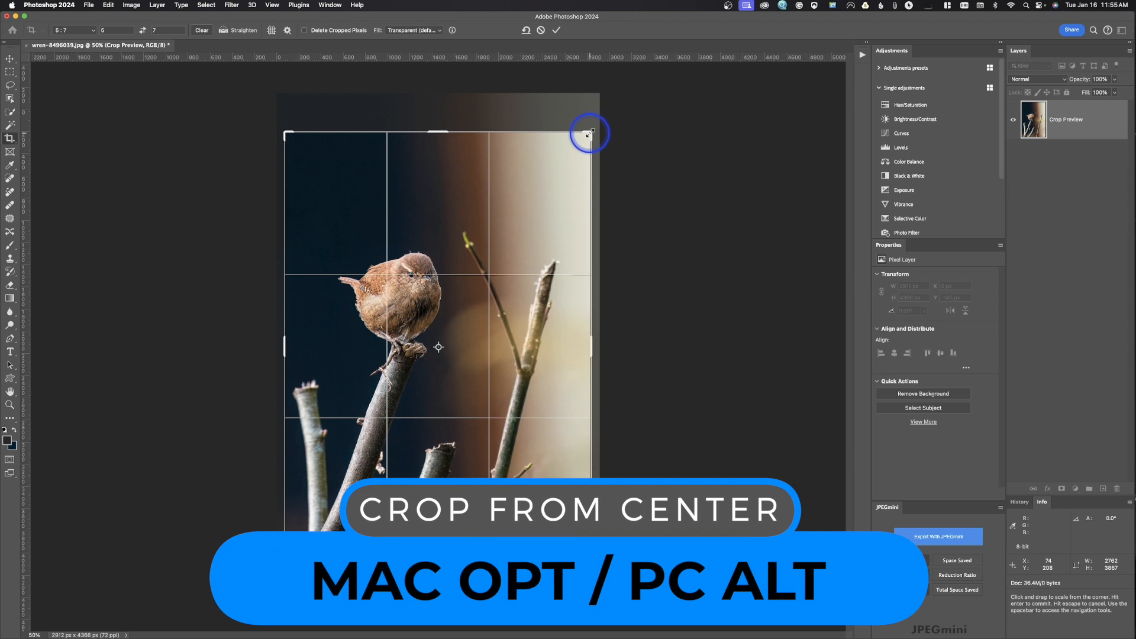
{"action": "left_click_drag", "start_coordinate": [589, 134], "coordinate": [540, 205]}
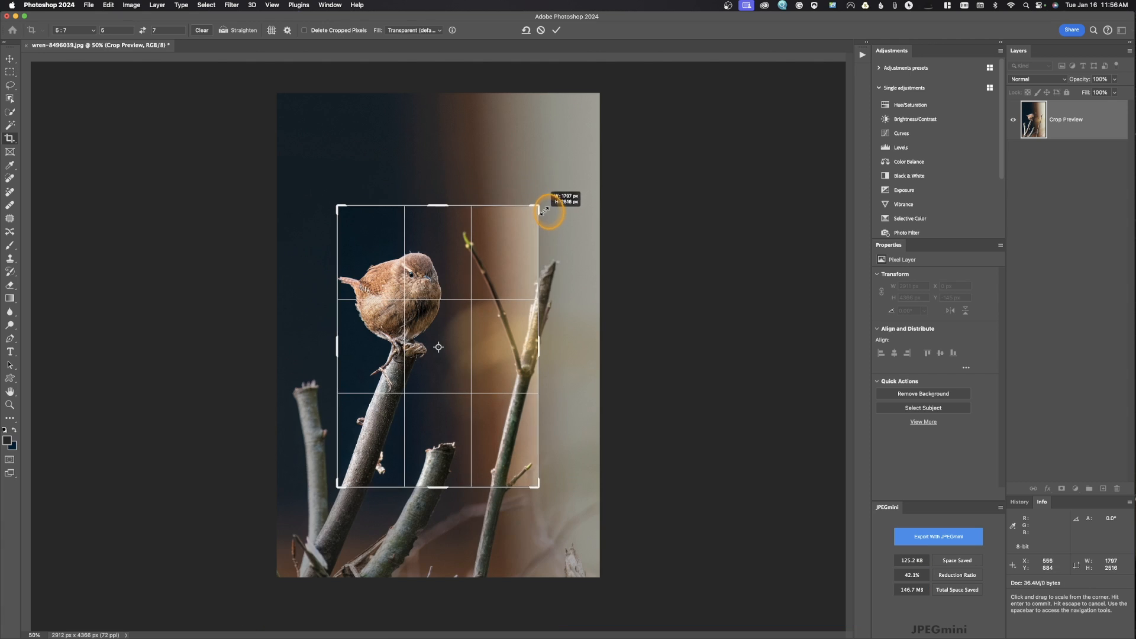
{"action": "key", "text": "super+r"}
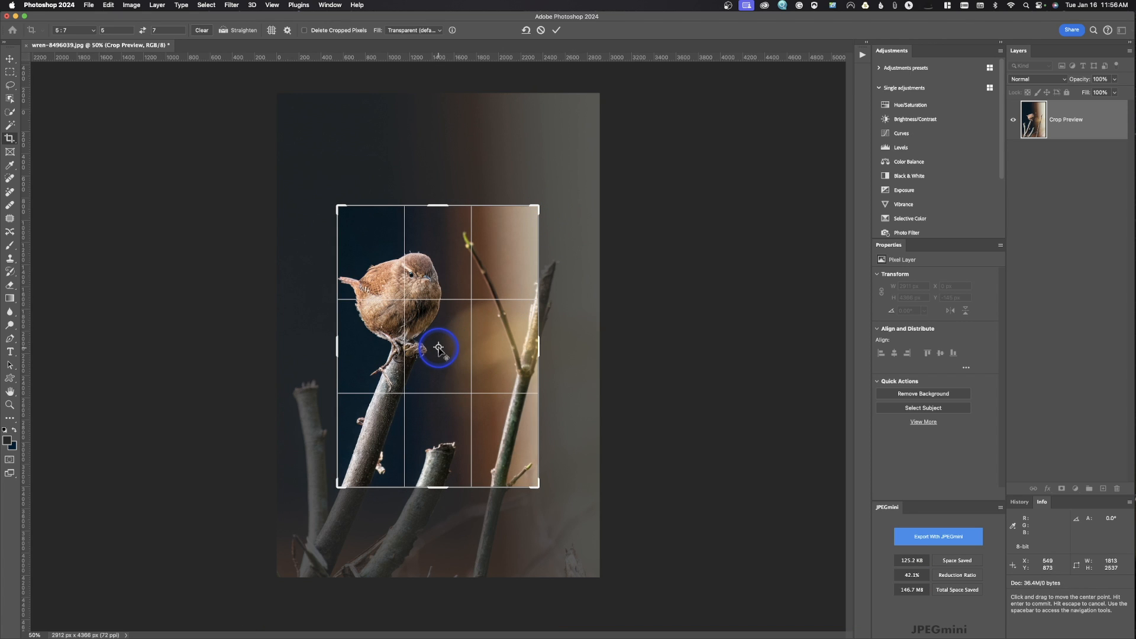
{"action": "left_click_drag", "start_coordinate": [537, 208], "coordinate": [567, 160]}
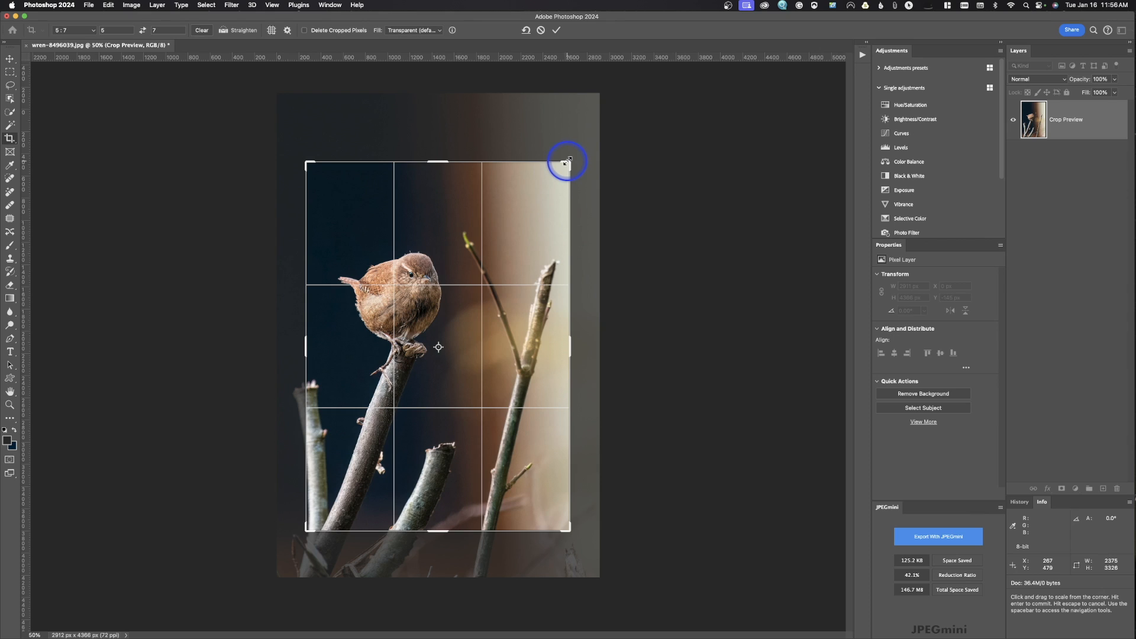
Clear the crop ratio values and resize the frame about its center to about 2702 × 3500 px.
{"action": "left_click", "coordinate": [202, 33]}
{"action": "mouse_move", "coordinate": [572, 161]}
{"action": "left_mouse_down"}
{"action": "mouse_move", "coordinate": [514, 163]}
{"action": "mouse_move", "coordinate": [598, 197]}
{"action": "mouse_move", "coordinate": [550, 170]}
{"action": "mouse_move", "coordinate": [571, 185]}
{"action": "mouse_move", "coordinate": [573, 175]}
{"action": "left_mouse_up"}
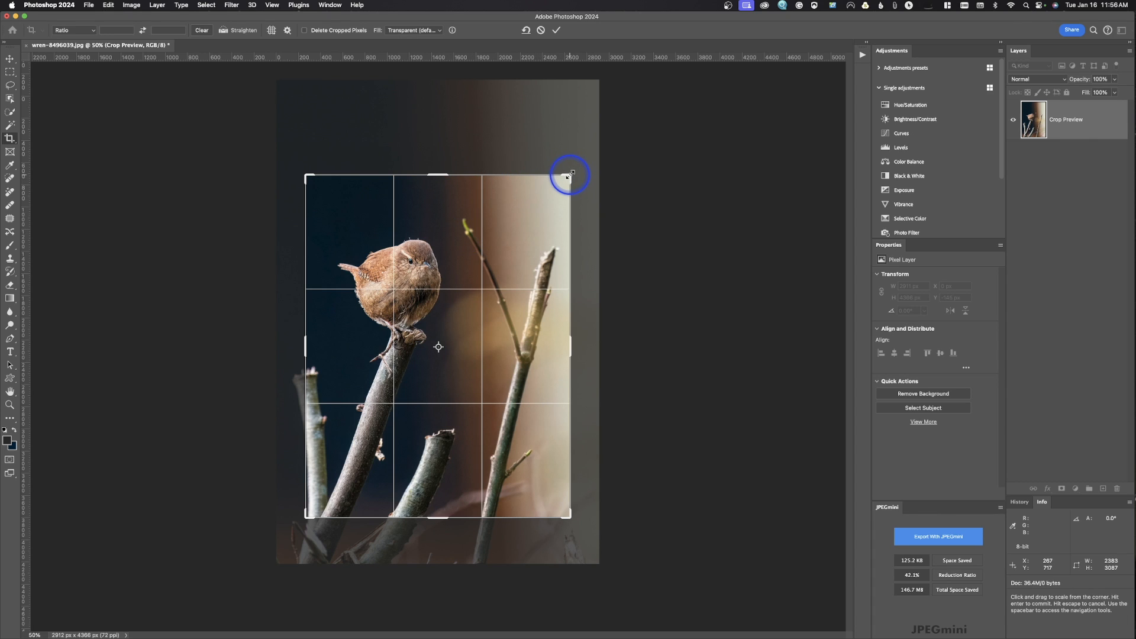
{"action": "left_click_drag", "start_coordinate": [569, 175], "coordinate": [549, 158]}
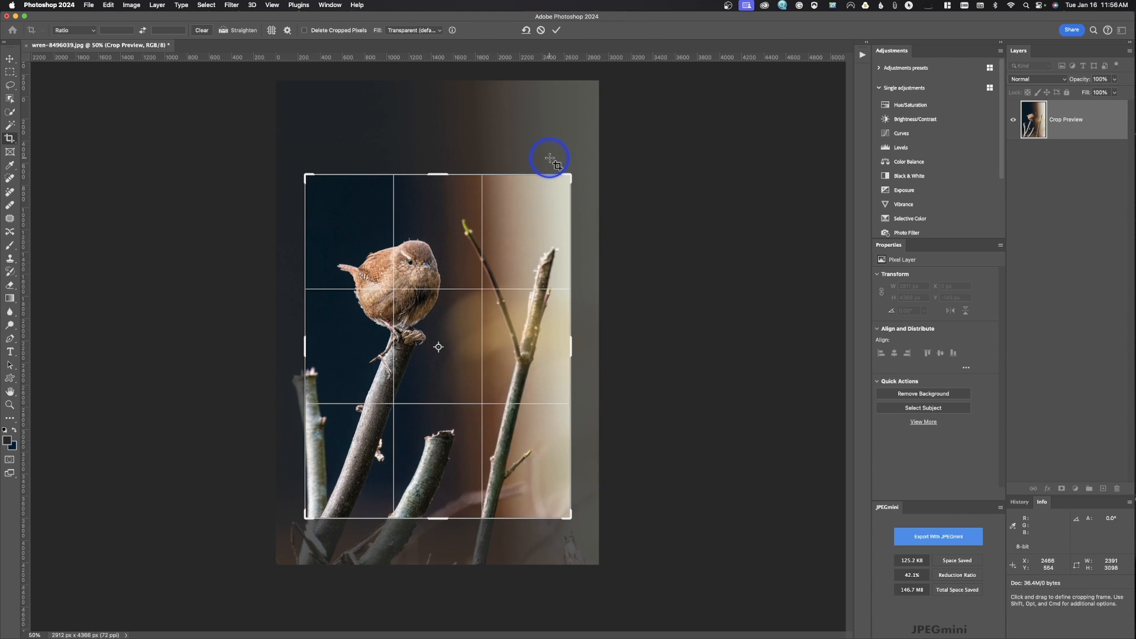
{"action": "left_click_drag", "start_coordinate": [568, 177], "coordinate": [587, 153]}
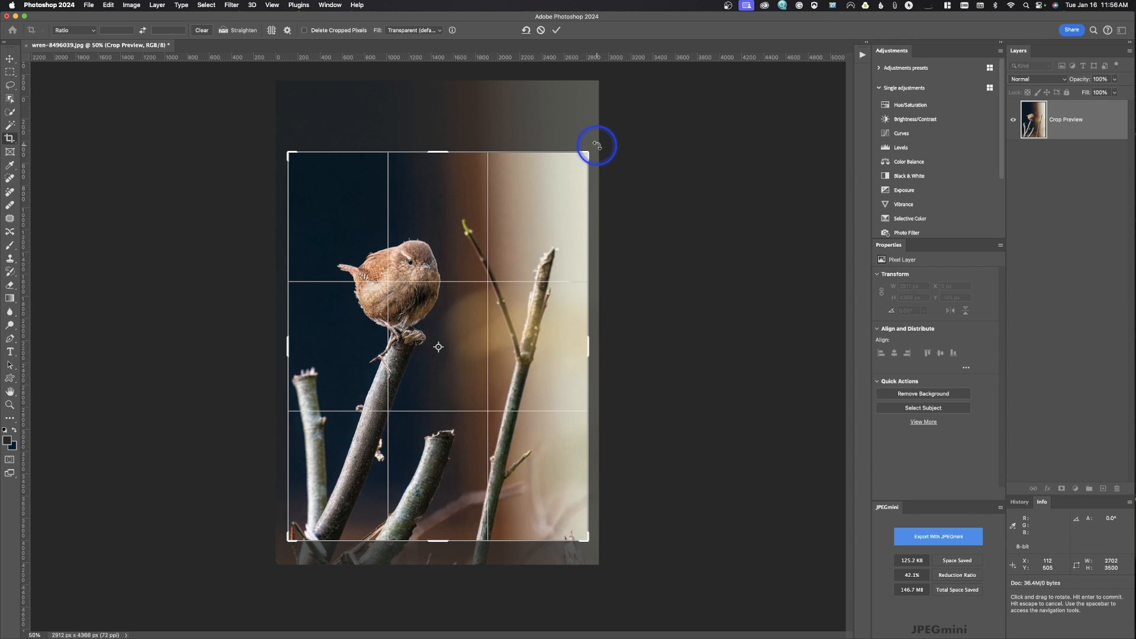
Rotate the image within the crop frame by about 3.5° clockwise.
{"action": "mouse_move", "coordinate": [596, 145]}
{"action": "left_mouse_down"}
{"action": "mouse_move", "coordinate": [553, 84]}
{"action": "mouse_move", "coordinate": [604, 179]}
{"action": "mouse_move", "coordinate": [609, 226]}
{"action": "mouse_move", "coordinate": [610, 155]}
{"action": "left_mouse_up"}
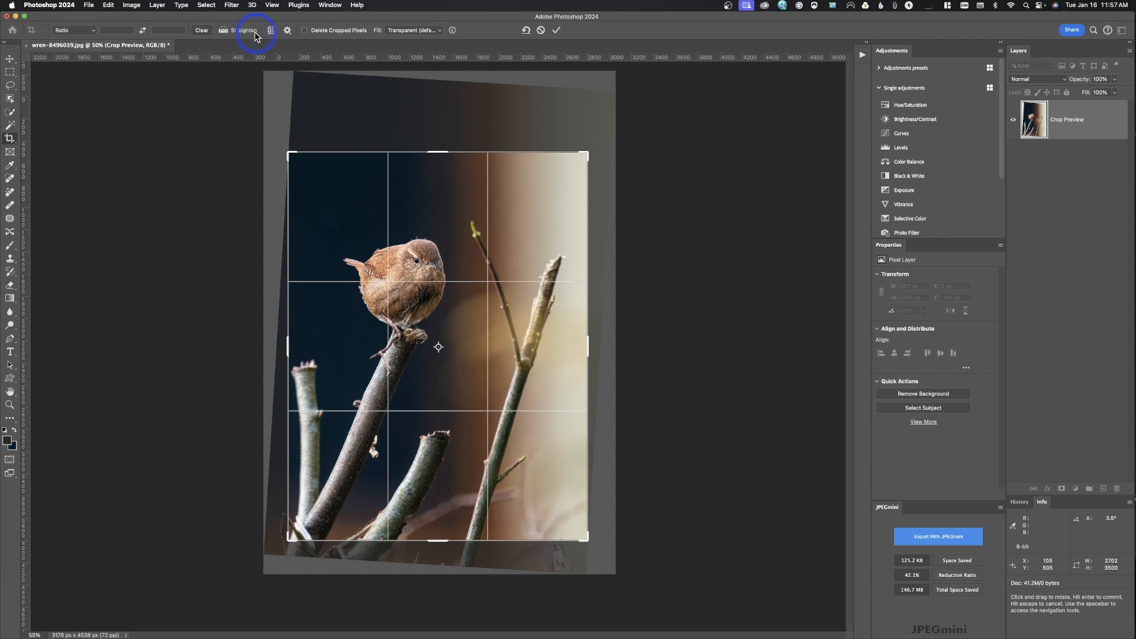
Straighten the photo along a diagonal line drawn from the dark upper area down across to the tall branch.
{"action": "left_click", "coordinate": [227, 32]}
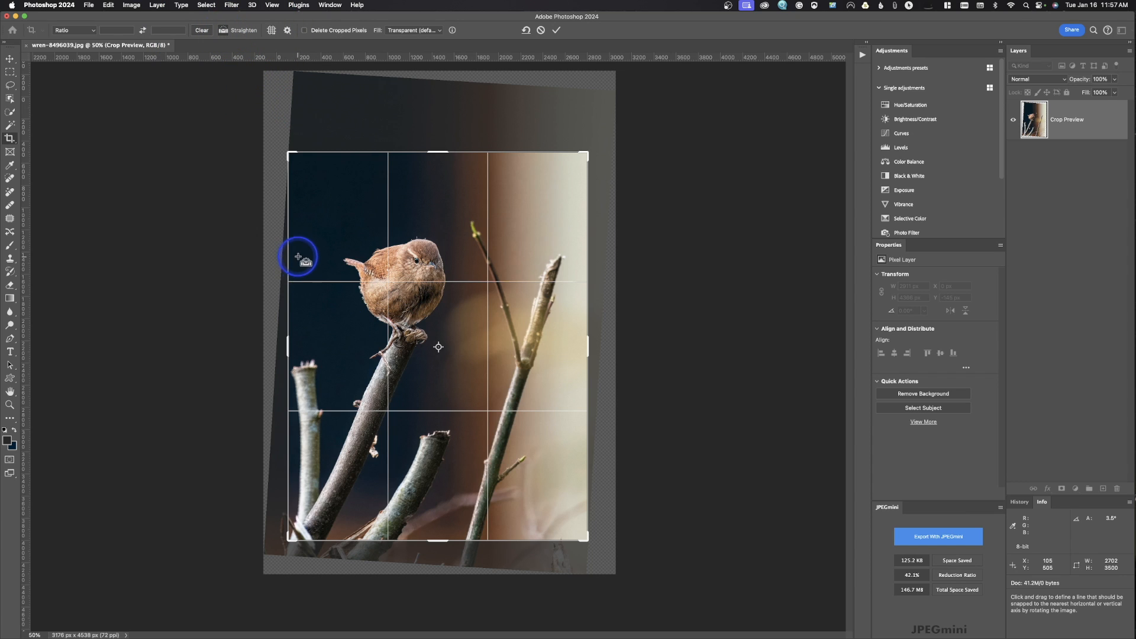
{"action": "left_click_drag", "start_coordinate": [320, 208], "coordinate": [578, 280]}
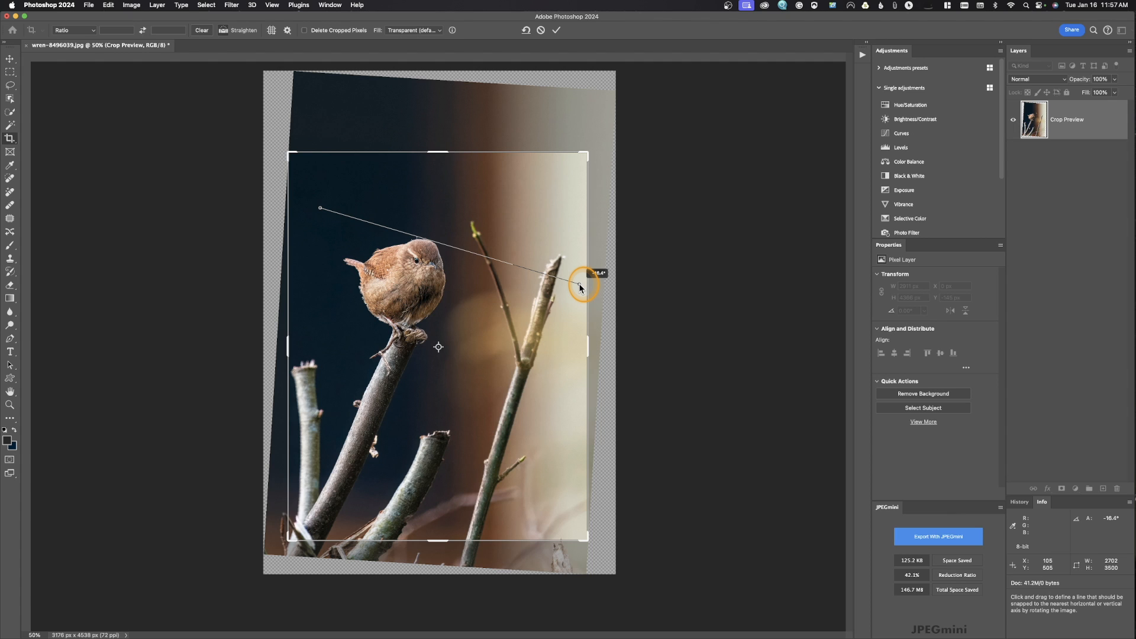
{"action": "left_click_drag", "start_coordinate": [580, 287], "coordinate": [582, 287]}
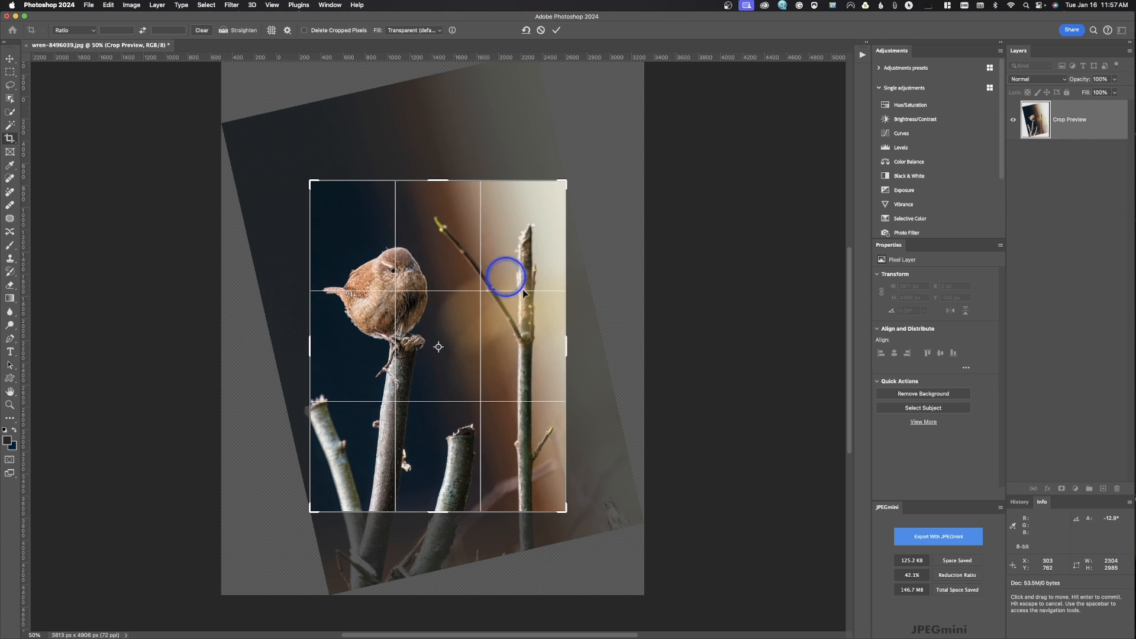
Straighten the photo again along a vertical line following the tall branch.
{"action": "left_click", "coordinate": [224, 31]}
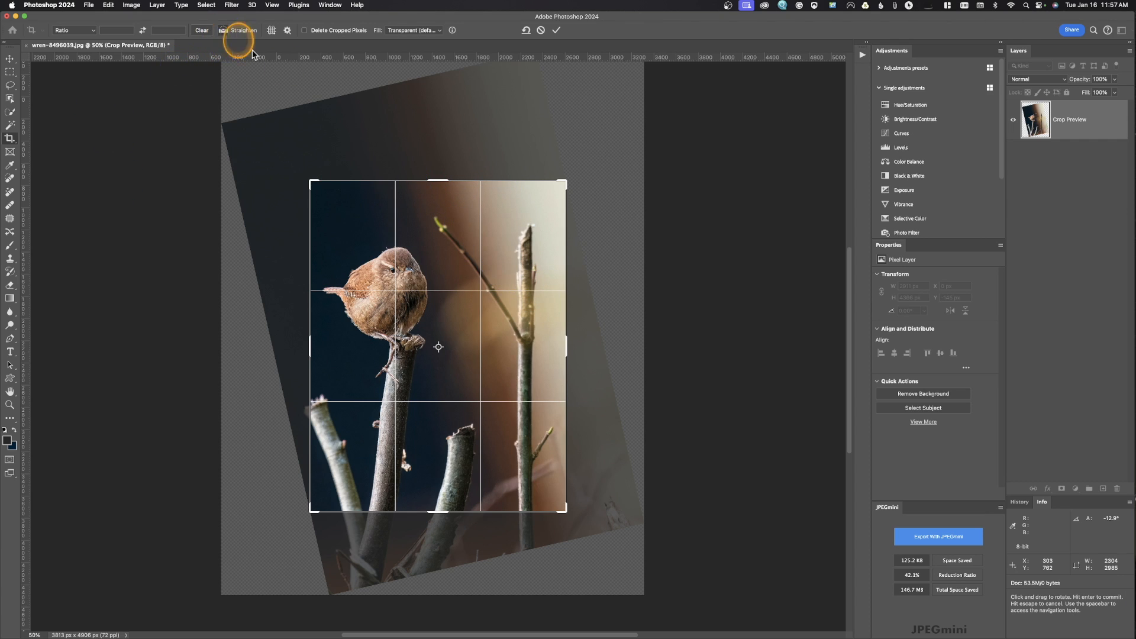
{"action": "left_click_drag", "start_coordinate": [520, 242], "coordinate": [519, 454]}
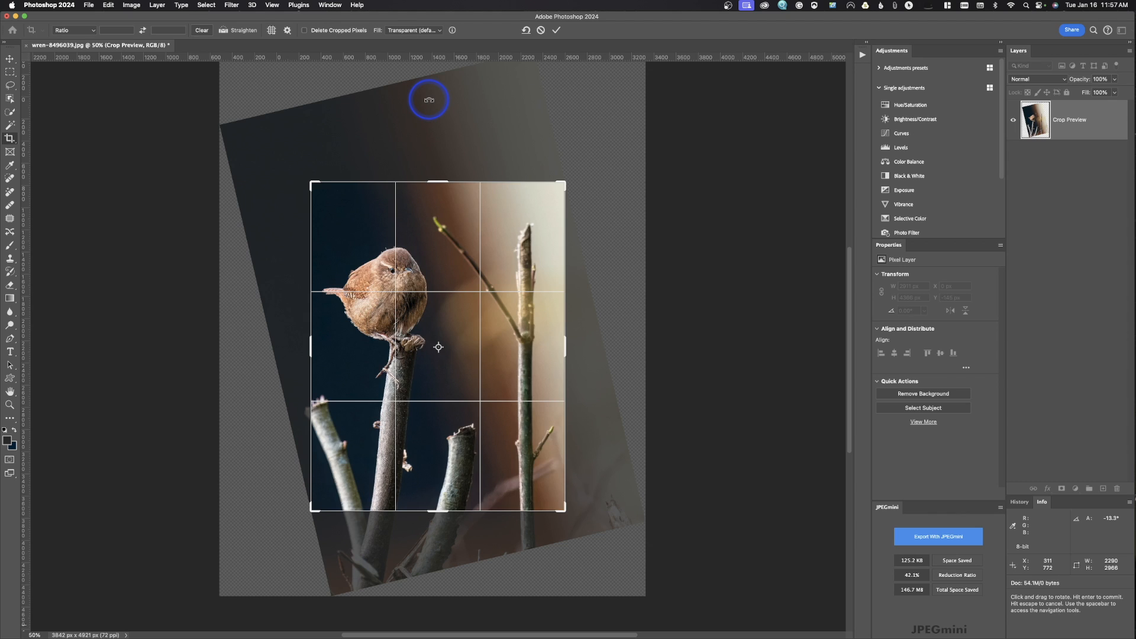
{"action": "key", "text": "Return"}
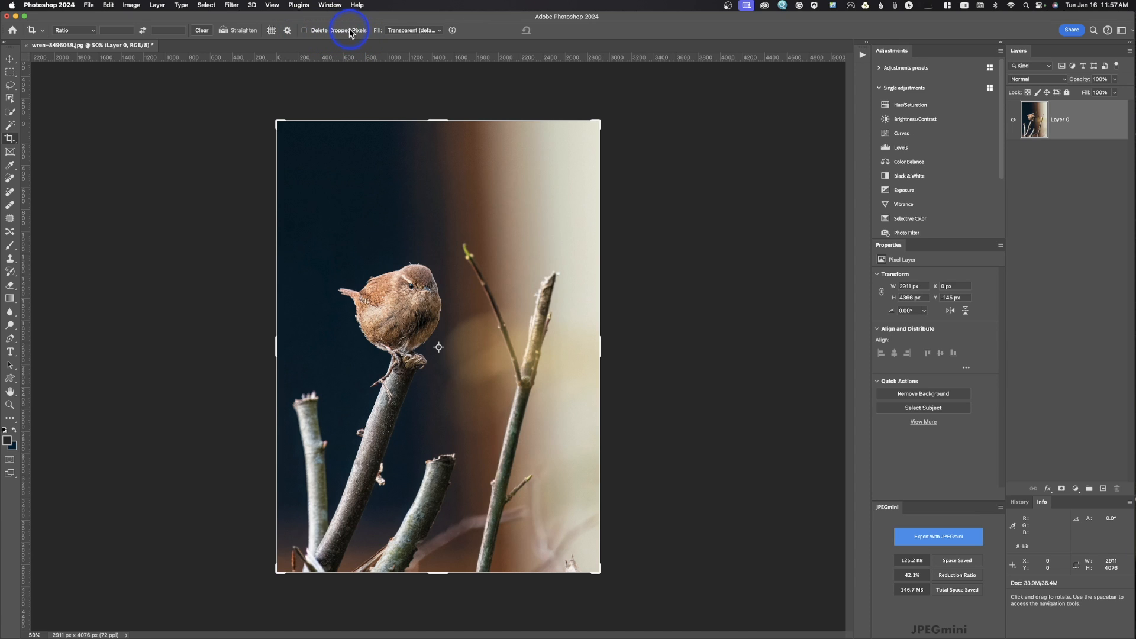
Crop the photo around the wren to about 1819 × 2894 px with Delete Cropped Pixels enabled, and revert that crop.
{"action": "left_click", "coordinate": [304, 31]}
{"action": "left_click_drag", "start_coordinate": [591, 117], "coordinate": [538, 185]}
{"action": "key", "text": "super+r"}
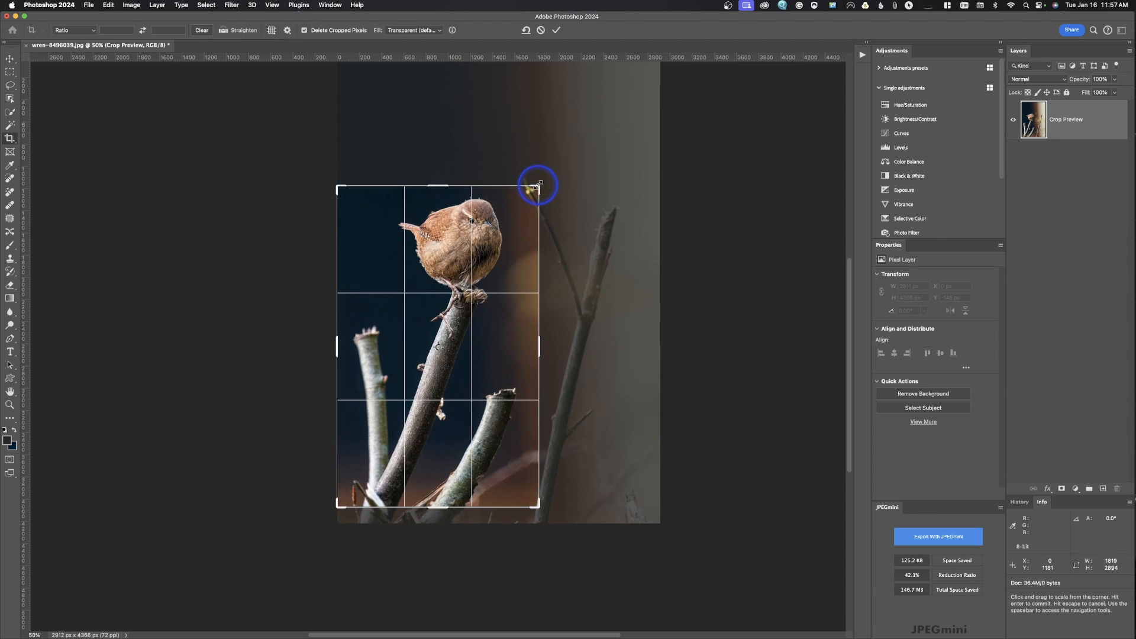
{"action": "key", "text": "Return"}
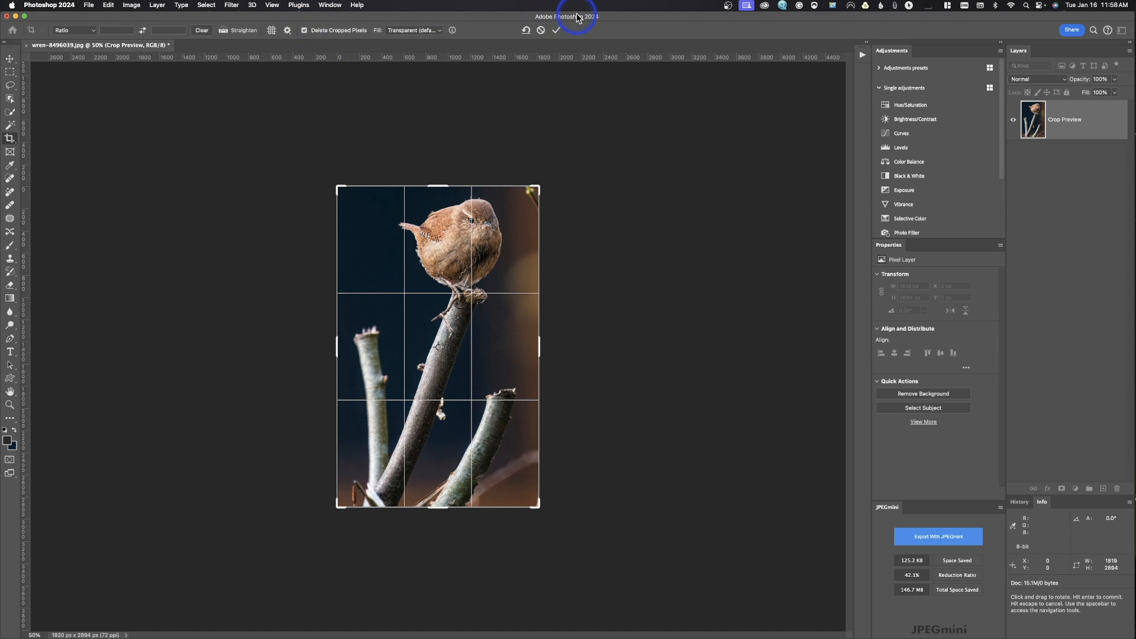
{"action": "key", "text": "Escape"}
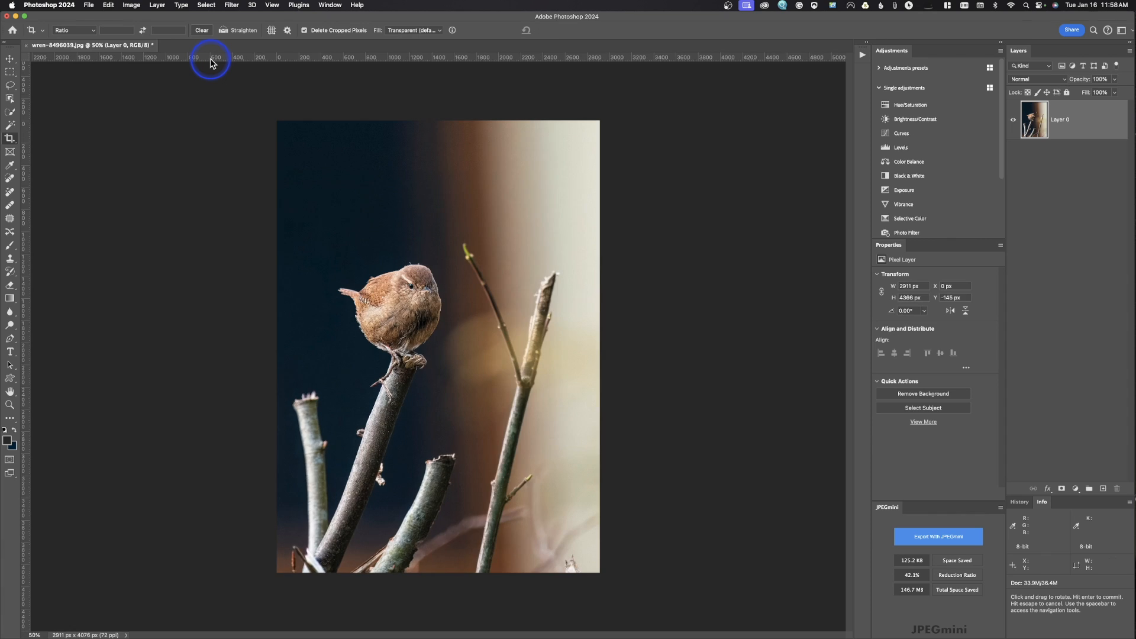
Disable Delete Cropped Pixels and crop the photo around the wren to about 1833 × 3128 px.
{"action": "left_click", "coordinate": [304, 31]}
{"action": "left_click", "coordinate": [291, 175]}
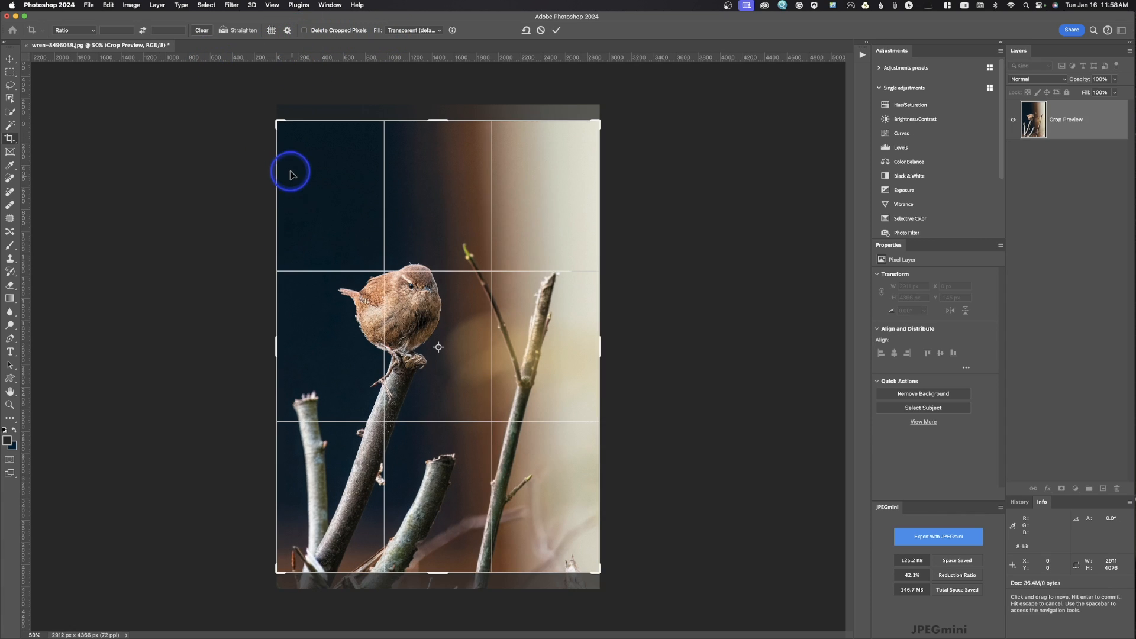
{"action": "left_click_drag", "start_coordinate": [600, 121], "coordinate": [538, 175]}
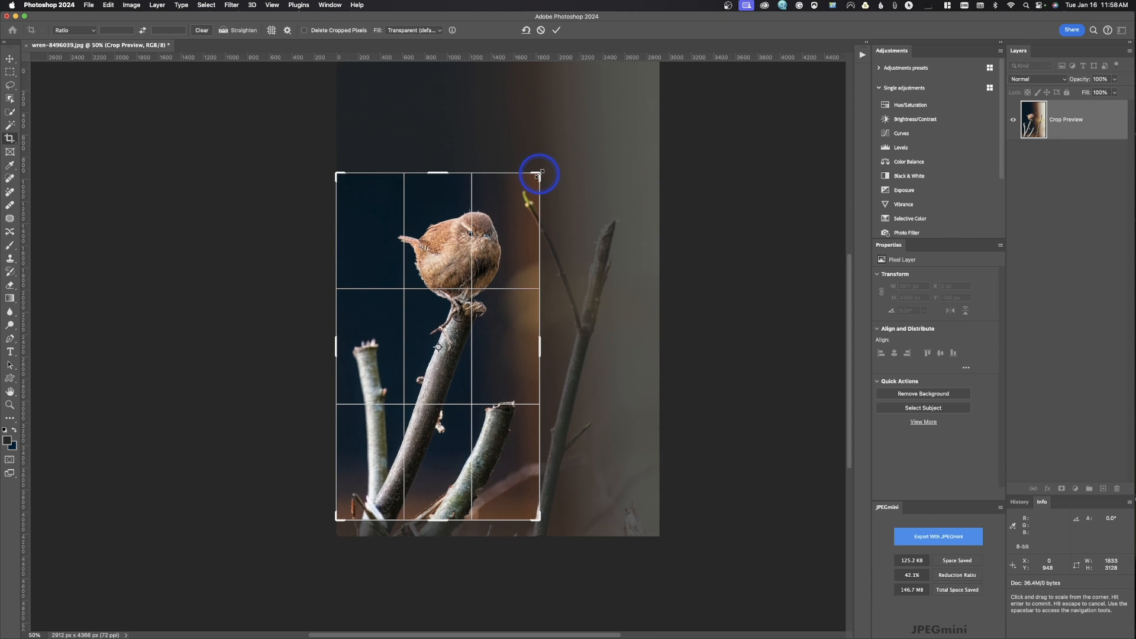
{"action": "key", "text": "Return"}
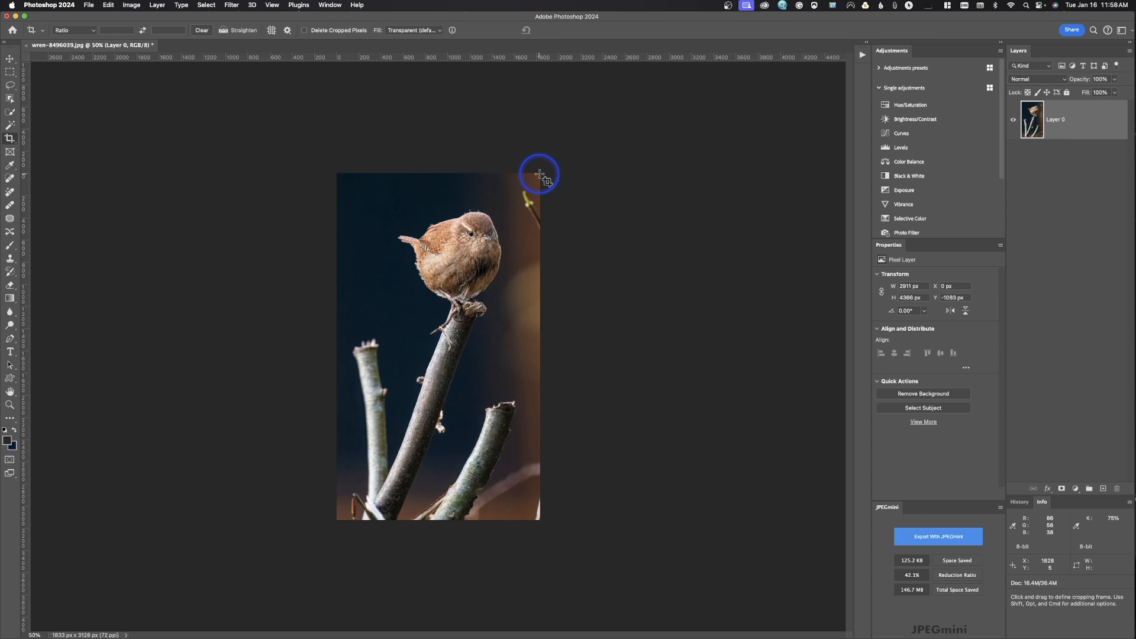
Reopen the crop and extend its frame beyond the photo's upper edge to about 2911 × 4468 px with Transparent fill.
{"action": "key", "text": "super+z"}
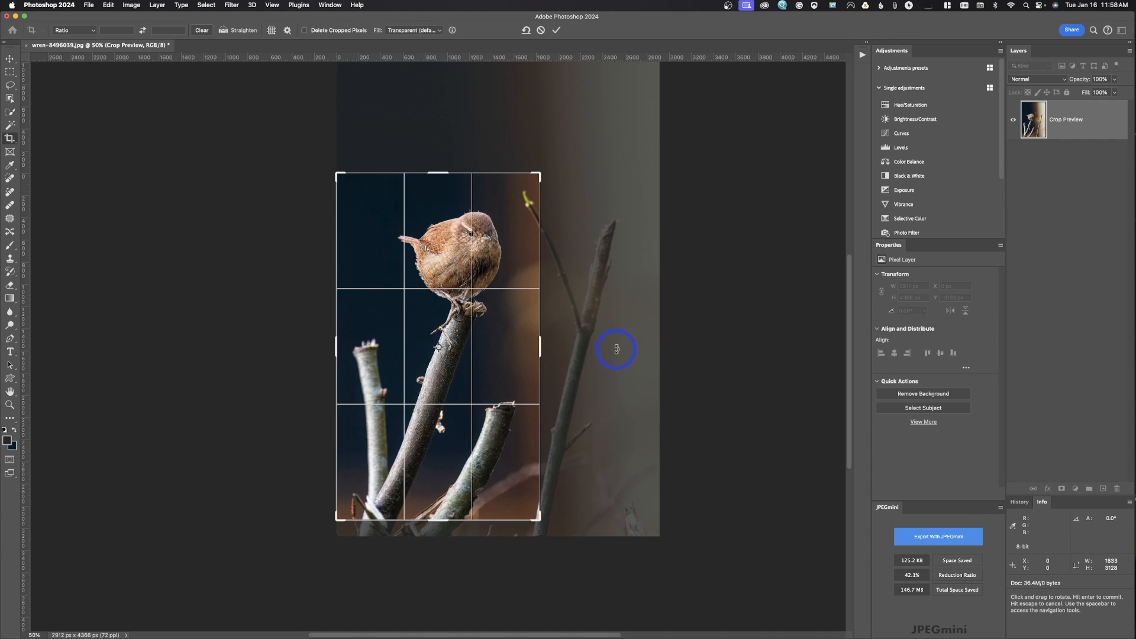
{"action": "left_click_drag", "start_coordinate": [539, 174], "coordinate": [598, 114]}
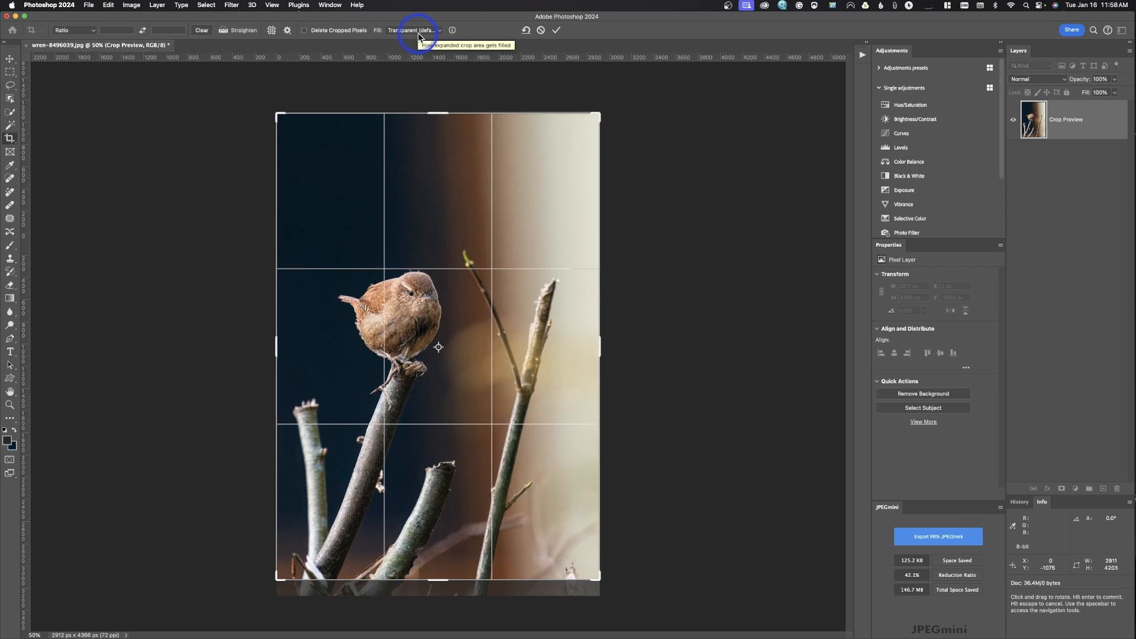
{"action": "left_click", "coordinate": [418, 33]}
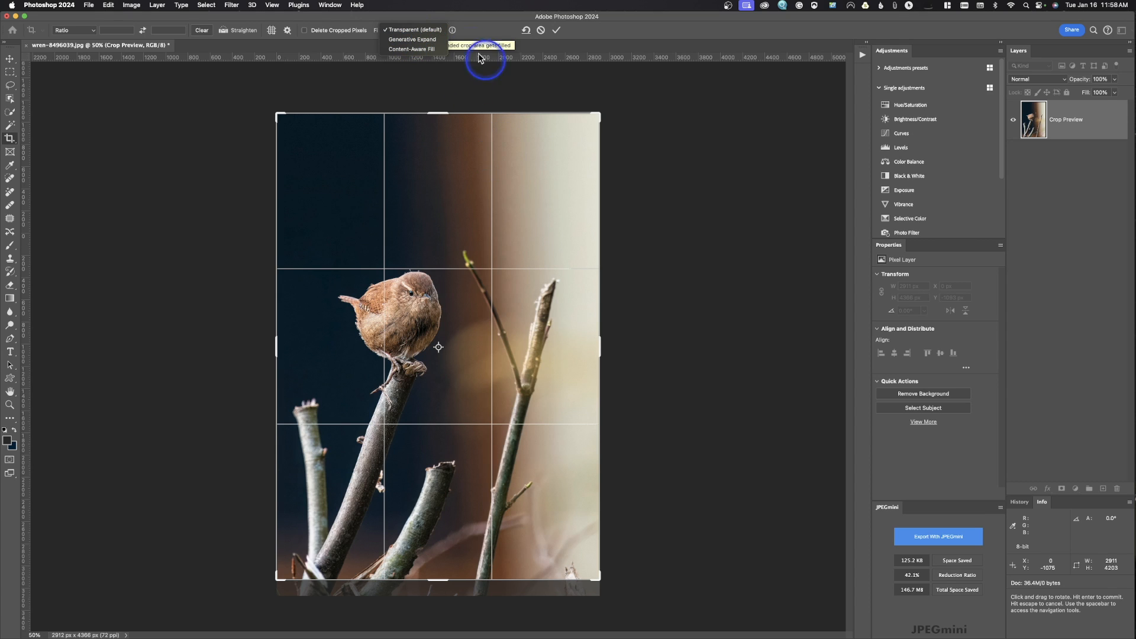
{"action": "left_click", "coordinate": [414, 29]}
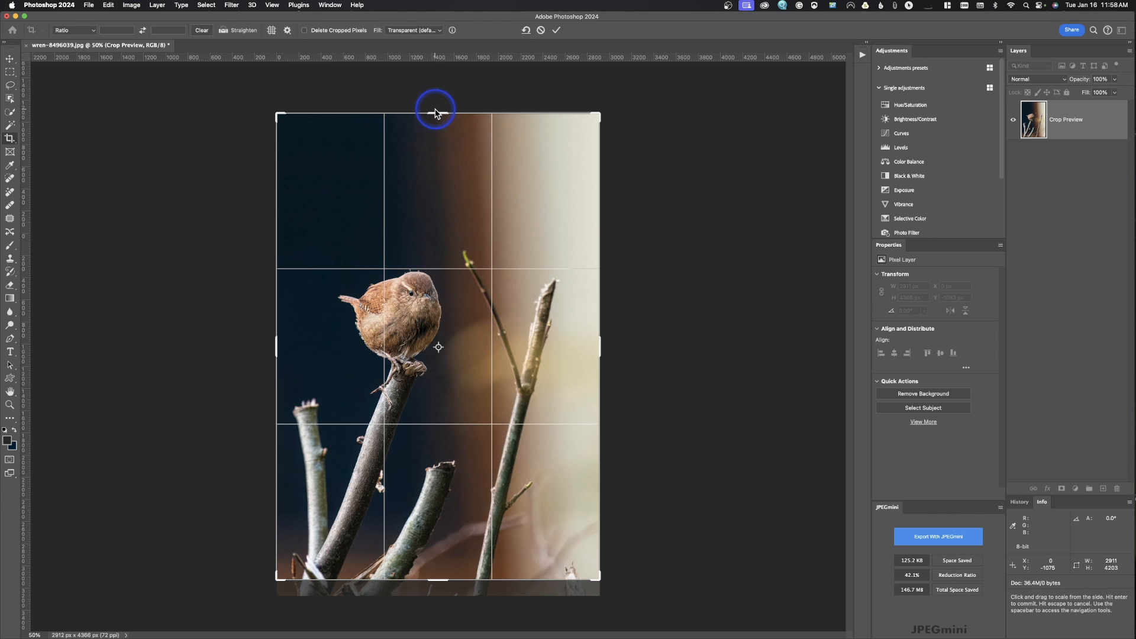
{"action": "left_click_drag", "start_coordinate": [437, 115], "coordinate": [435, 102]}
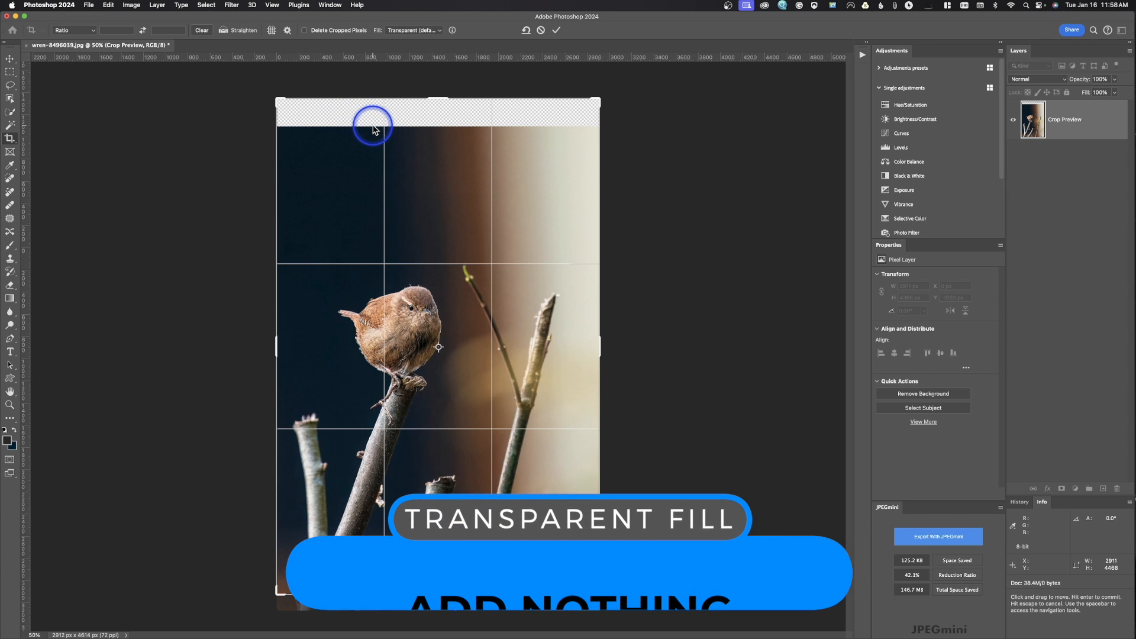
{"action": "key", "text": "Return"}
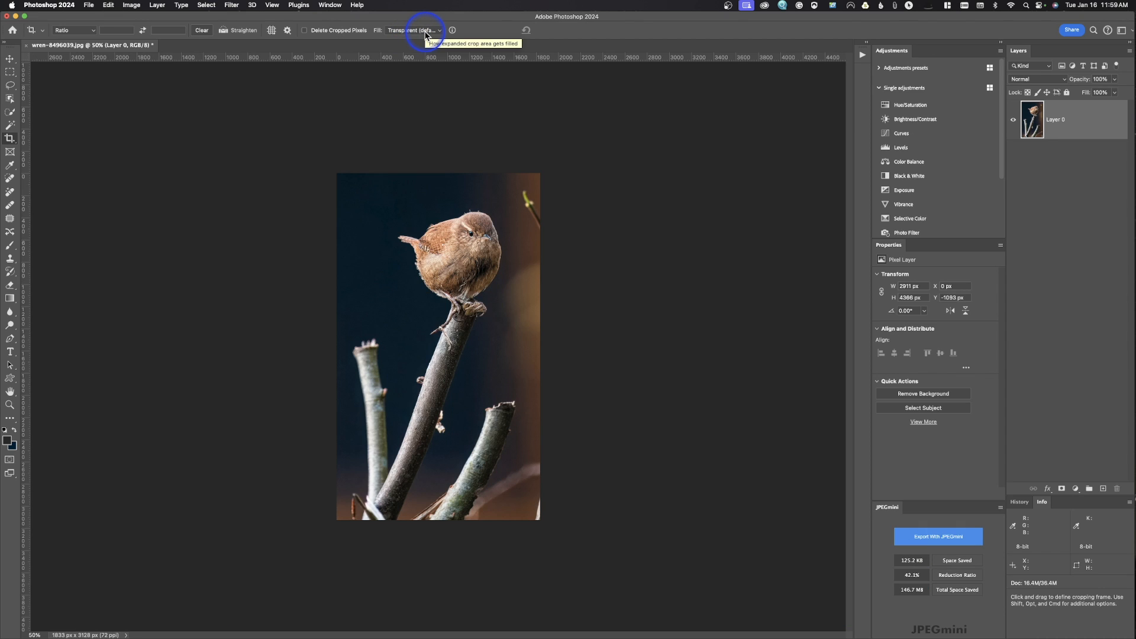
Expand the crop beyond the photo's upper edge to about 2911 × 4504 px using Content-Aware Fill.
{"action": "left_click", "coordinate": [426, 205]}
{"action": "left_click_drag", "start_coordinate": [541, 174], "coordinate": [602, 114]}
{"action": "left_click", "coordinate": [413, 30]}
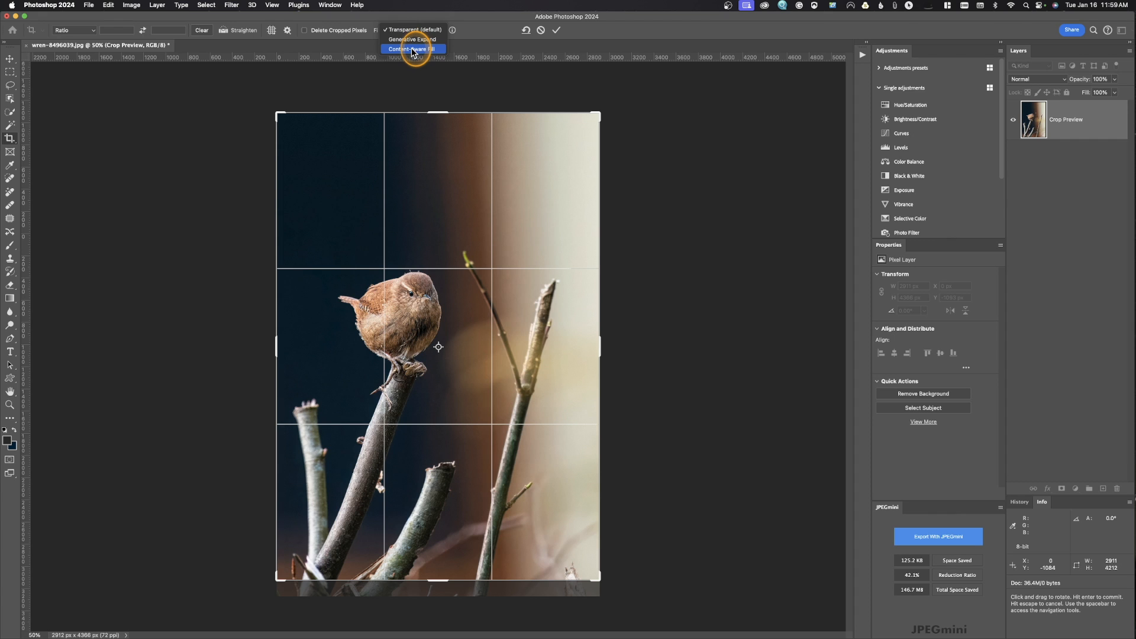
{"action": "left_click", "coordinate": [412, 49]}
{"action": "left_click_drag", "start_coordinate": [439, 112], "coordinate": [444, 93]}
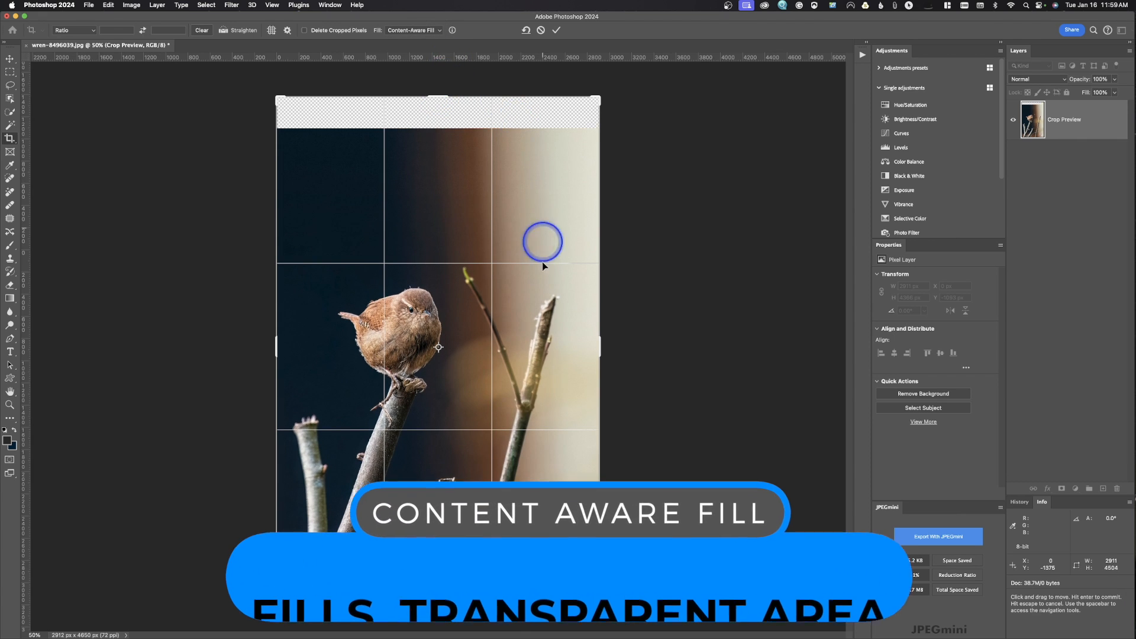
{"action": "key", "text": "Return"}
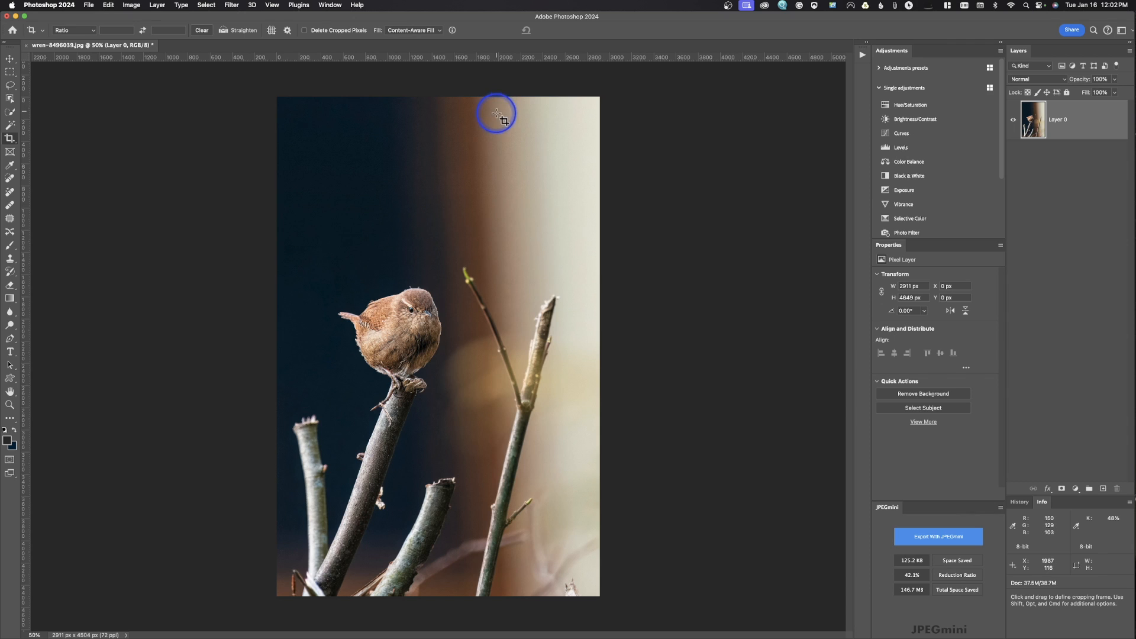
Extend the crop below the photo's lower edge to about 2911 × 4861 px with Content-Aware Fill.
{"action": "left_click", "coordinate": [446, 193]}
{"action": "left_click_drag", "start_coordinate": [443, 596], "coordinate": [444, 619]}
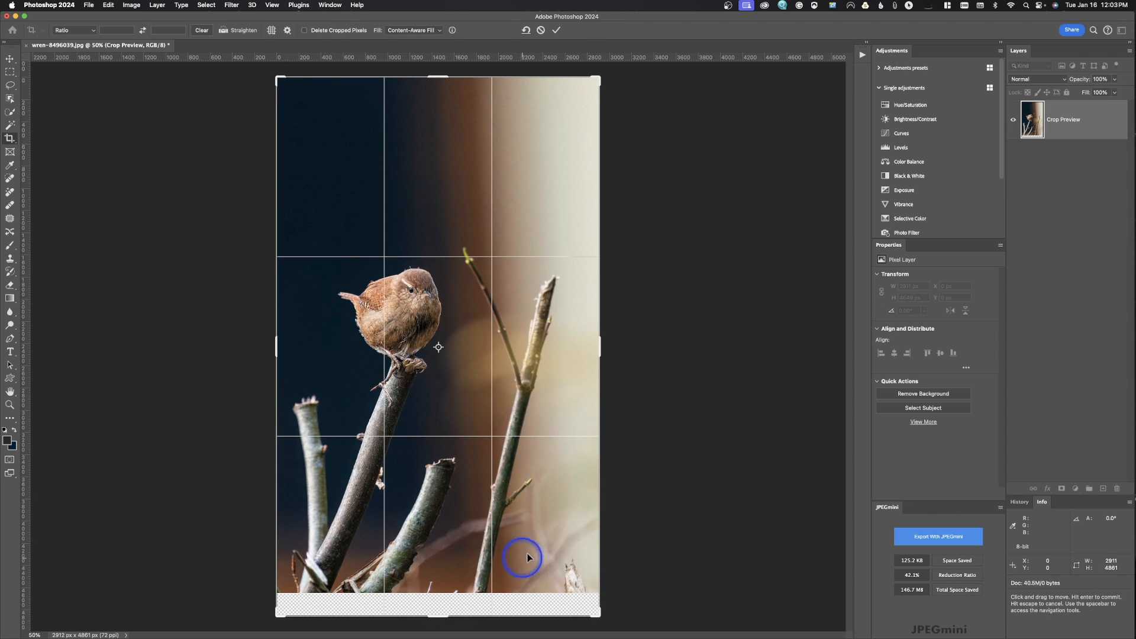
{"action": "key", "text": "Return"}
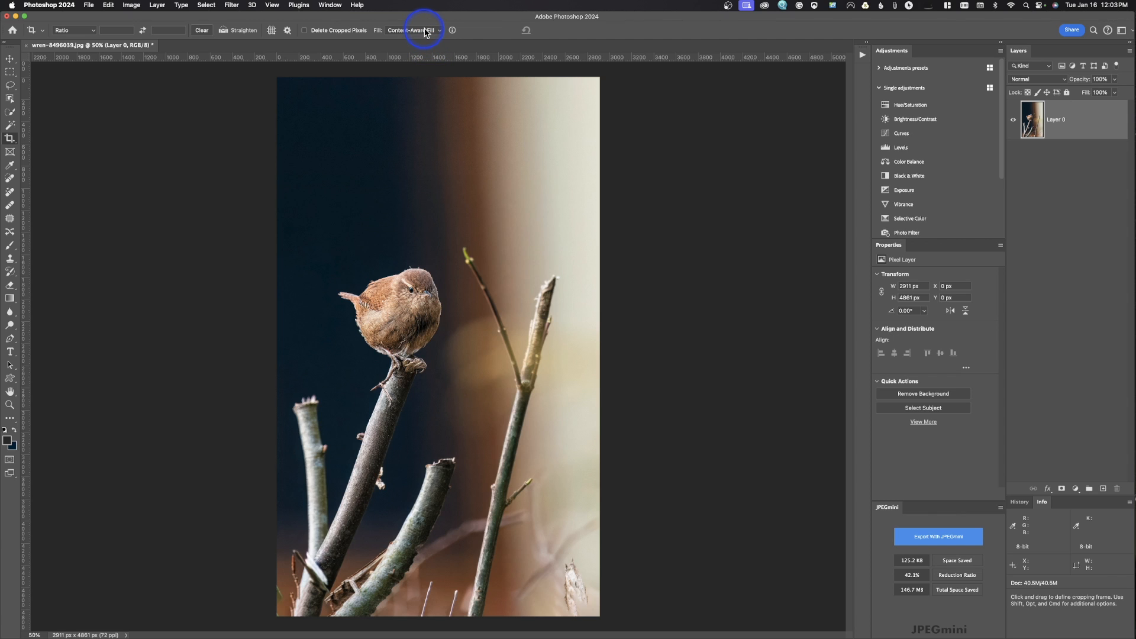
Undo the content-aware expansions and the tight crop, and set the crop fill to Generative Expand.
{"action": "key", "text": "super+z"}
{"action": "key", "text": "super+z"}
{"action": "key", "text": "super+z"}
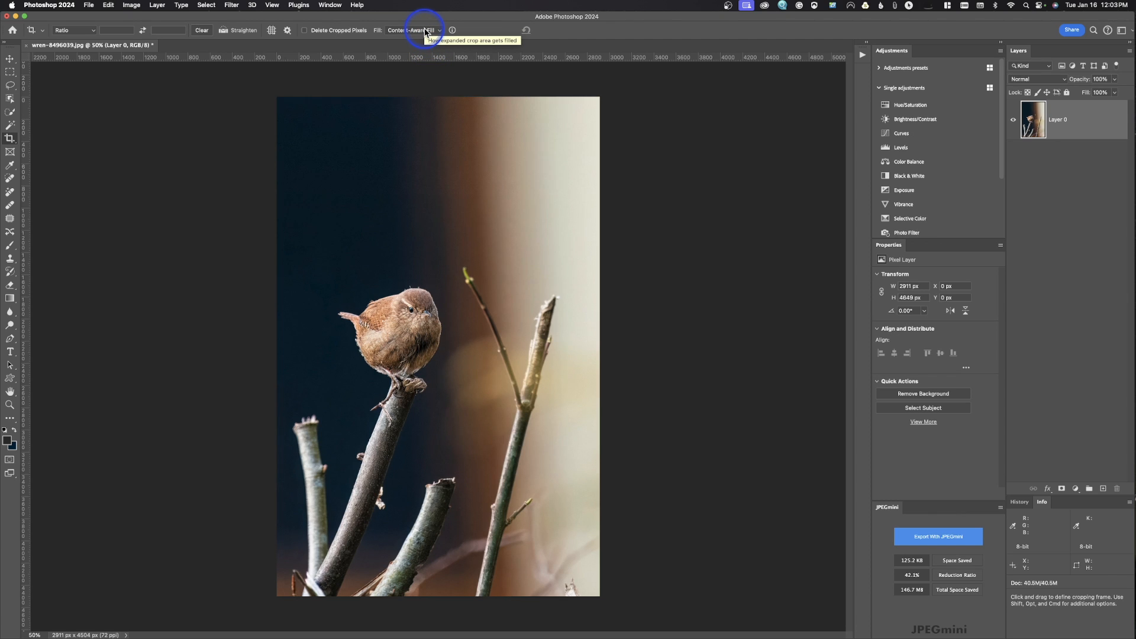
{"action": "left_click", "coordinate": [425, 27]}
{"action": "left_click", "coordinate": [421, 39]}
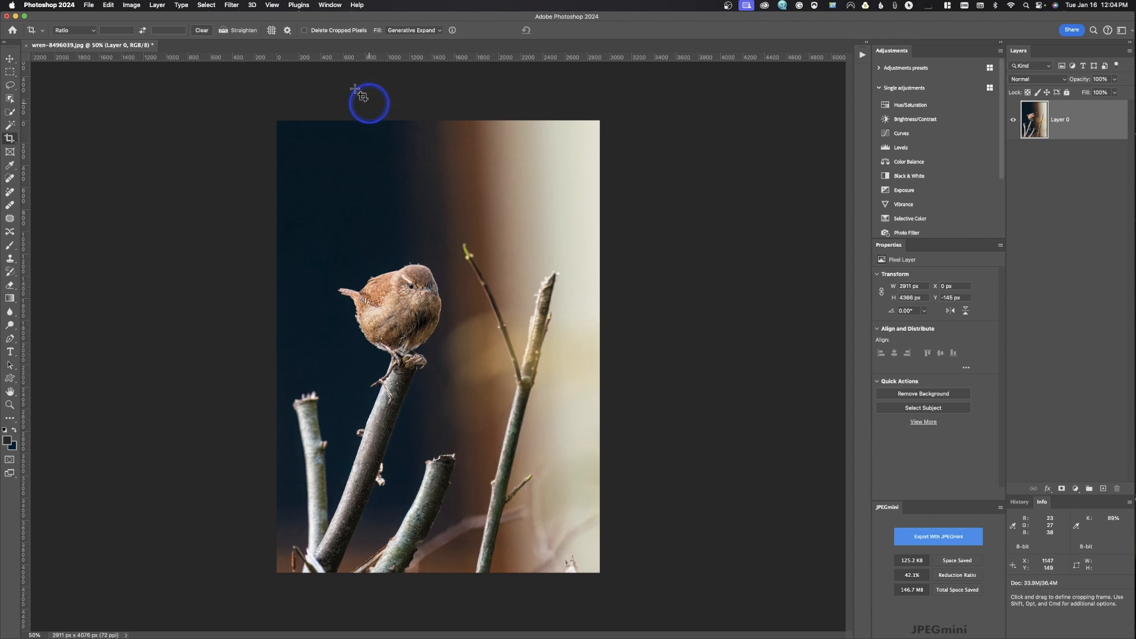
Extend the crop above and below the photo to about 2911 × 4888 px and generate the expansion without a prompt.
{"action": "left_click", "coordinate": [431, 126]}
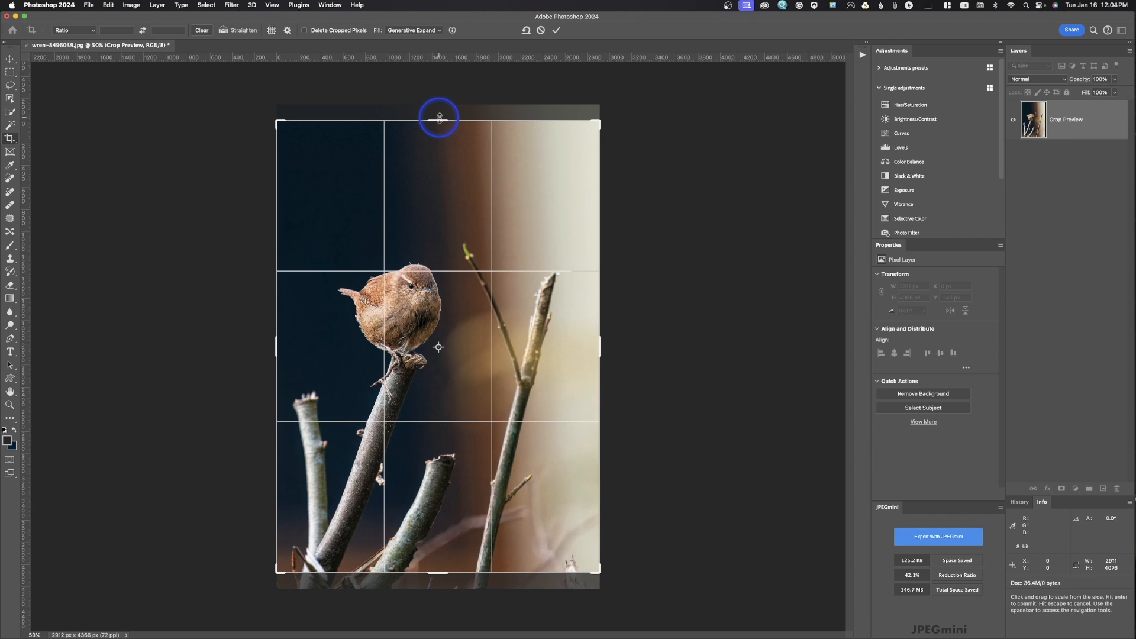
{"action": "left_click_drag", "start_coordinate": [436, 111], "coordinate": [438, 96]}
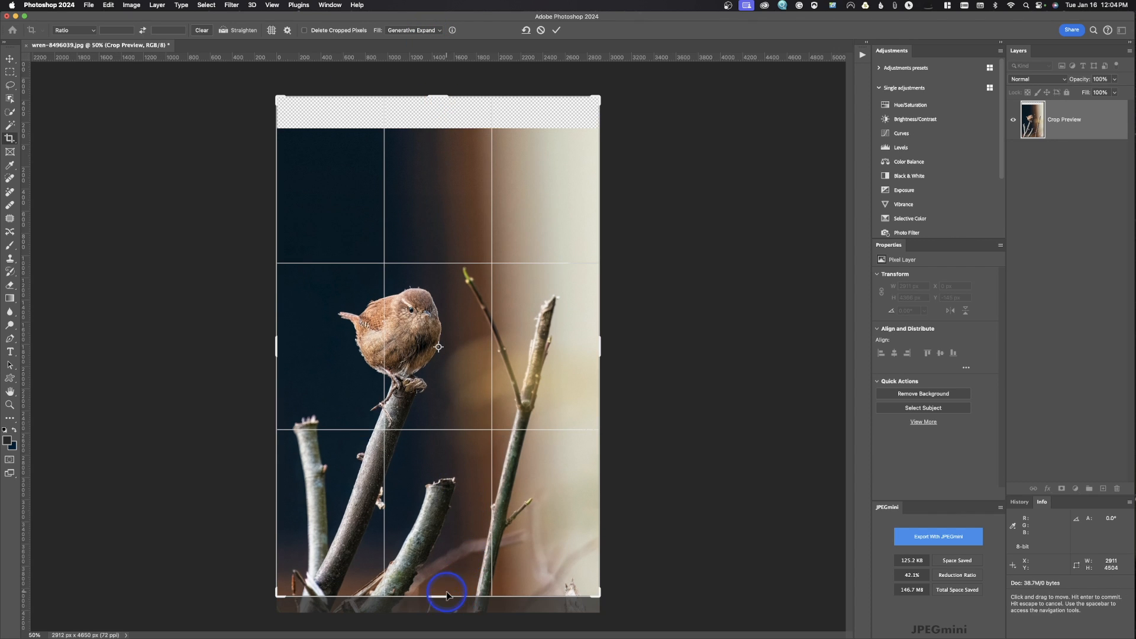
{"action": "left_click_drag", "start_coordinate": [444, 599], "coordinate": [447, 617]}
{"action": "key", "text": "Return"}
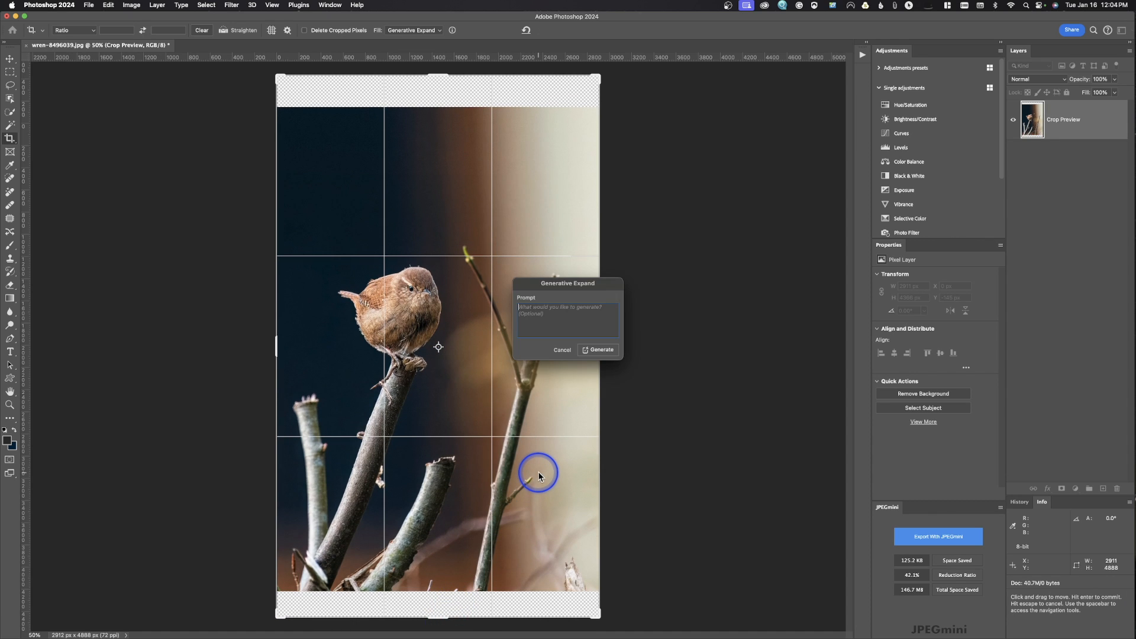
{"action": "left_click", "coordinate": [609, 350]}
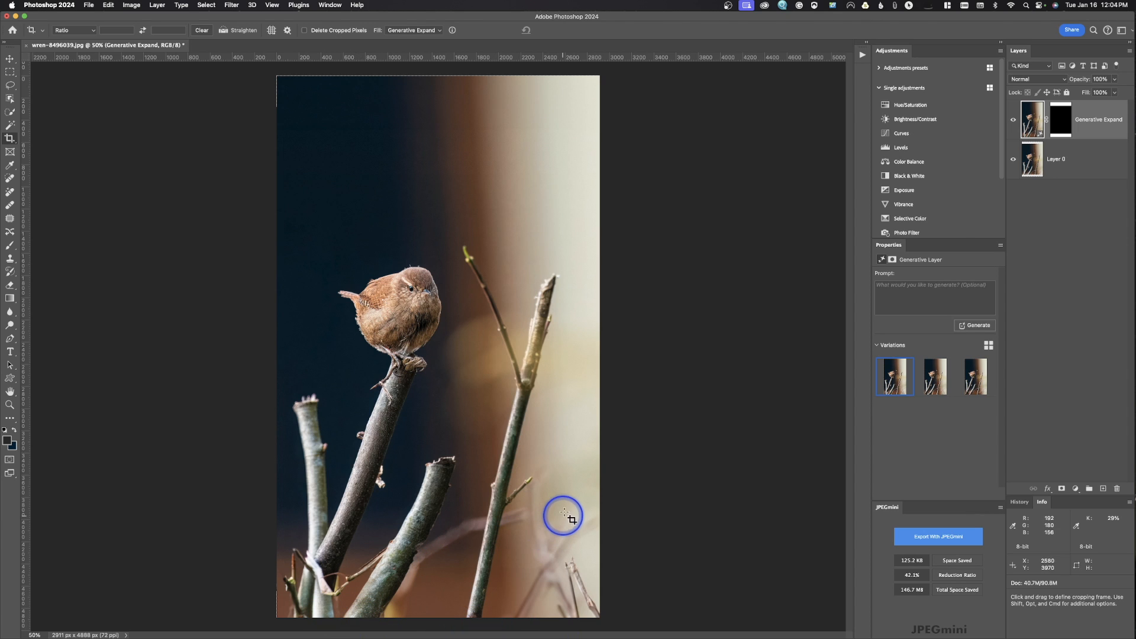
Undo the generative expansion and the earlier crop edits back to the original Background layer.
{"action": "left_click", "coordinate": [430, 30]}
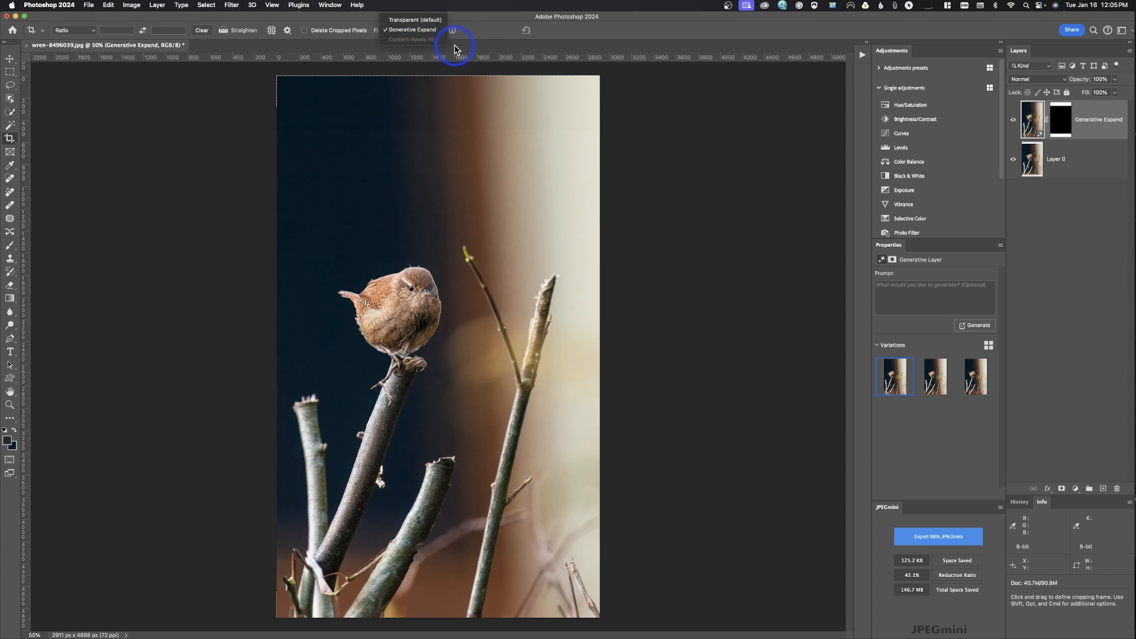
{"action": "key", "text": "super+z"}
{"action": "key", "text": "super+z"}
{"action": "key", "text": "super+z"}
{"action": "key", "text": "super+z"}
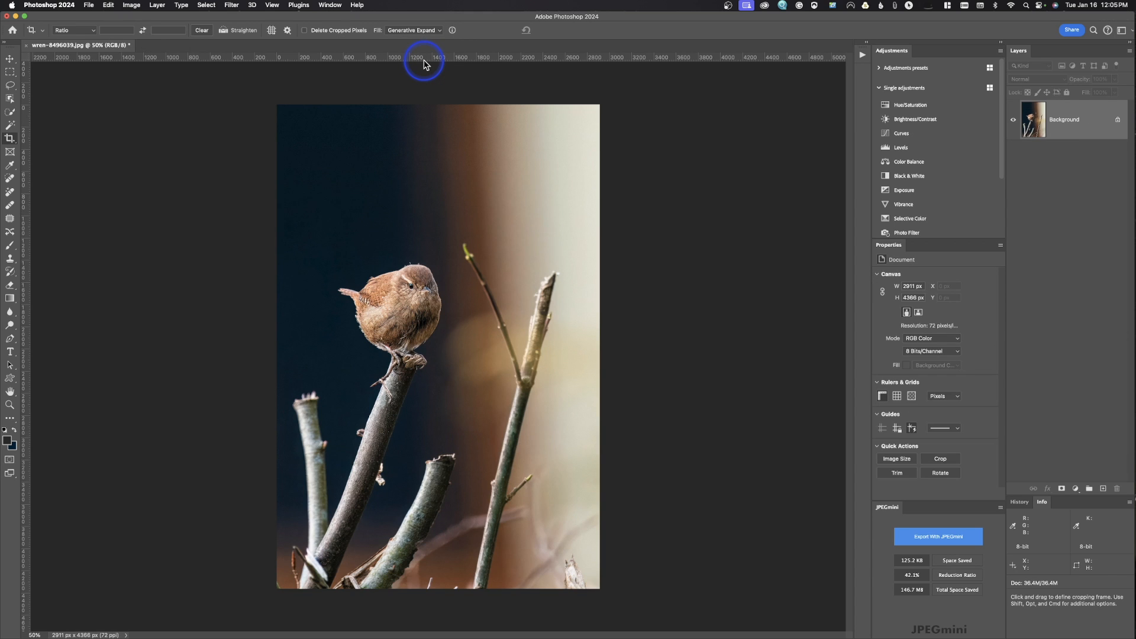
Set the crop mode to W x H x Resolution with a width of 6 in and a height of 9 in.
{"action": "left_click", "coordinate": [65, 86]}
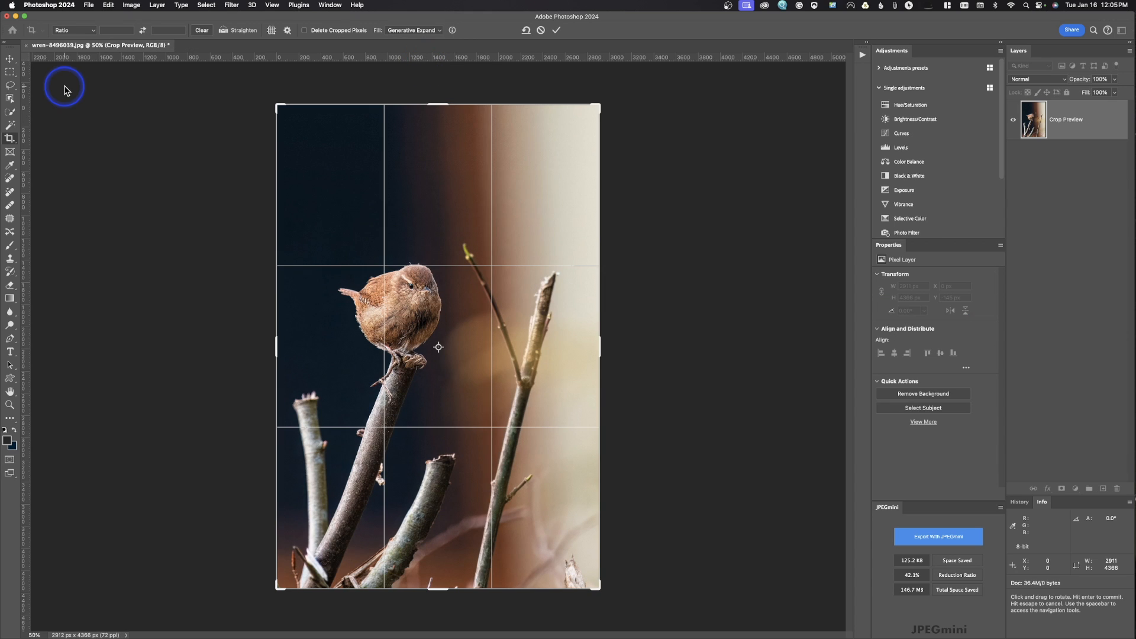
{"action": "left_click", "coordinate": [76, 30]}
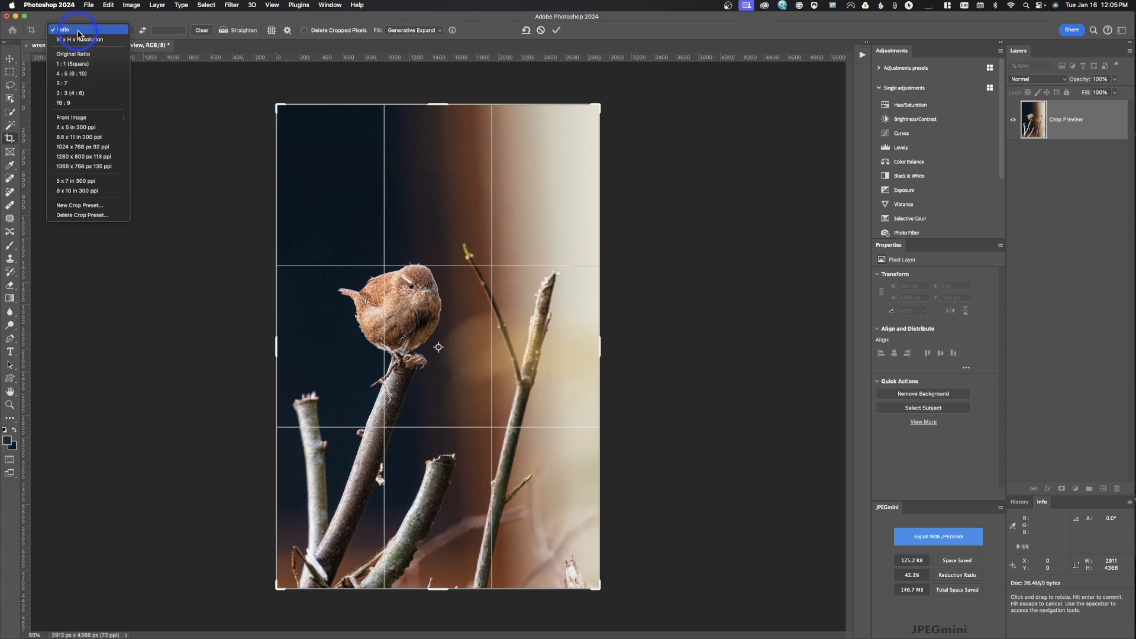
{"action": "left_click", "coordinate": [79, 39]}
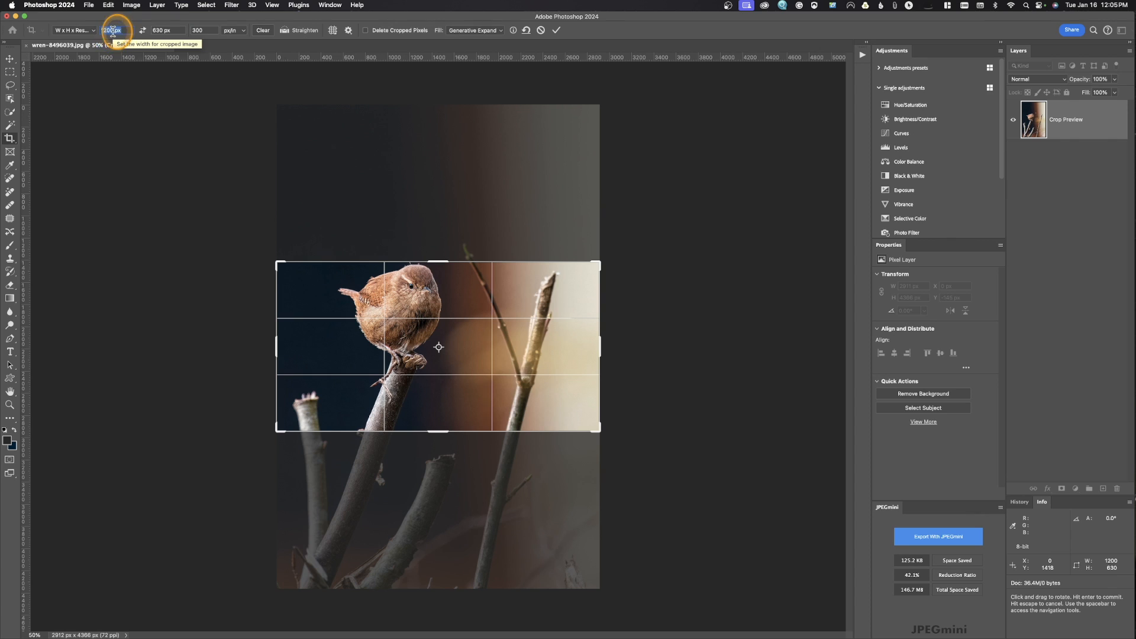
{"action": "left_click", "coordinate": [112, 31]}
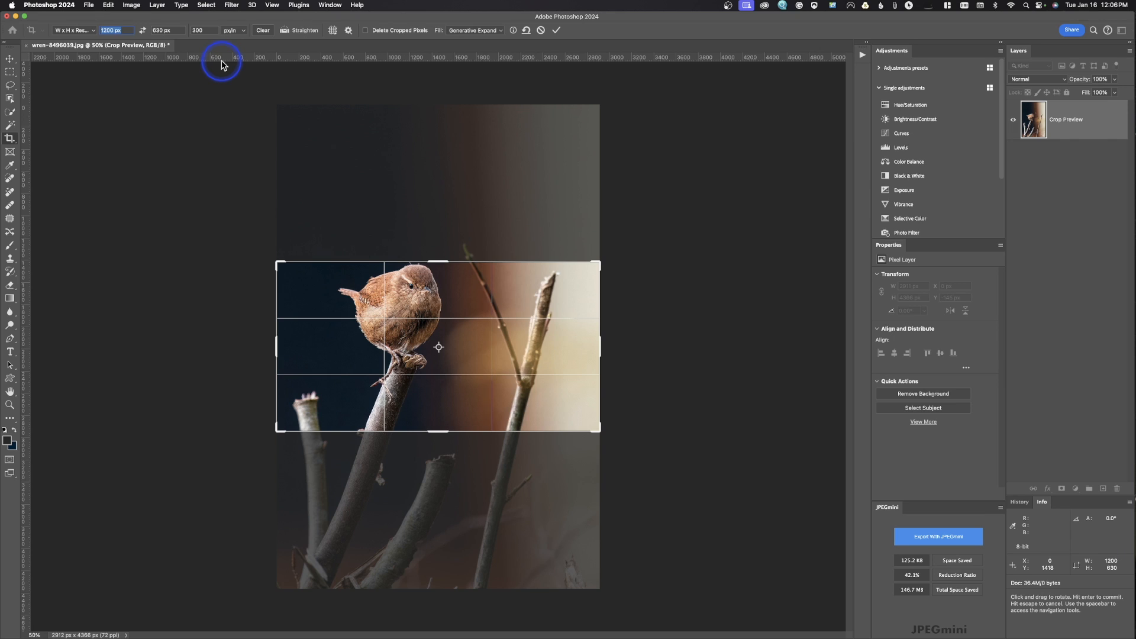
{"action": "type", "text": "6"}
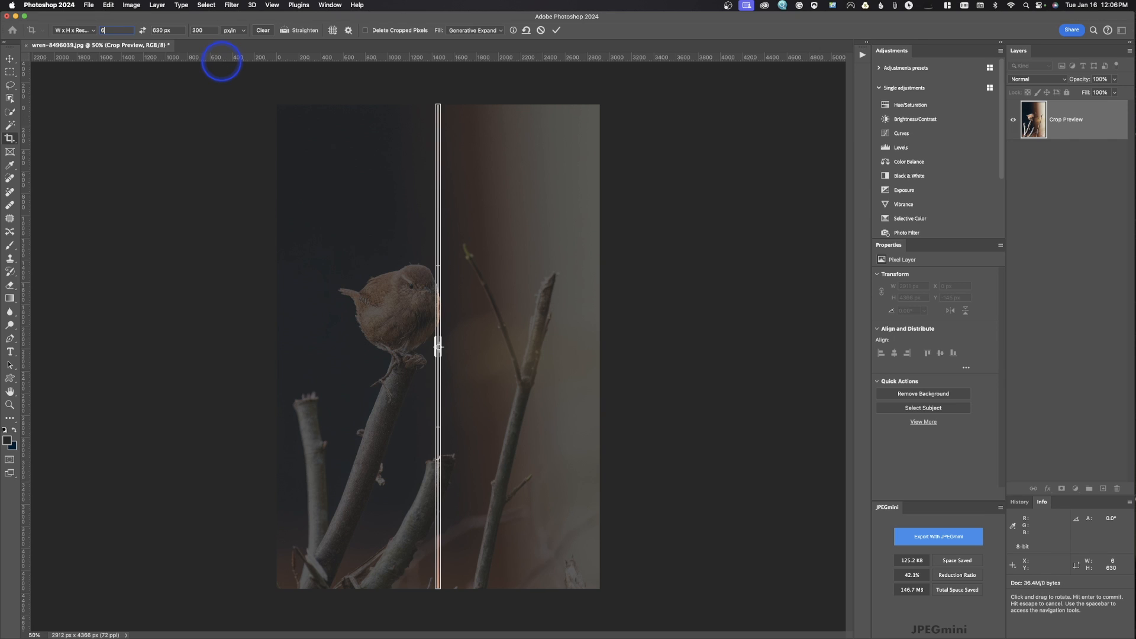
{"action": "type", "text": " in"}
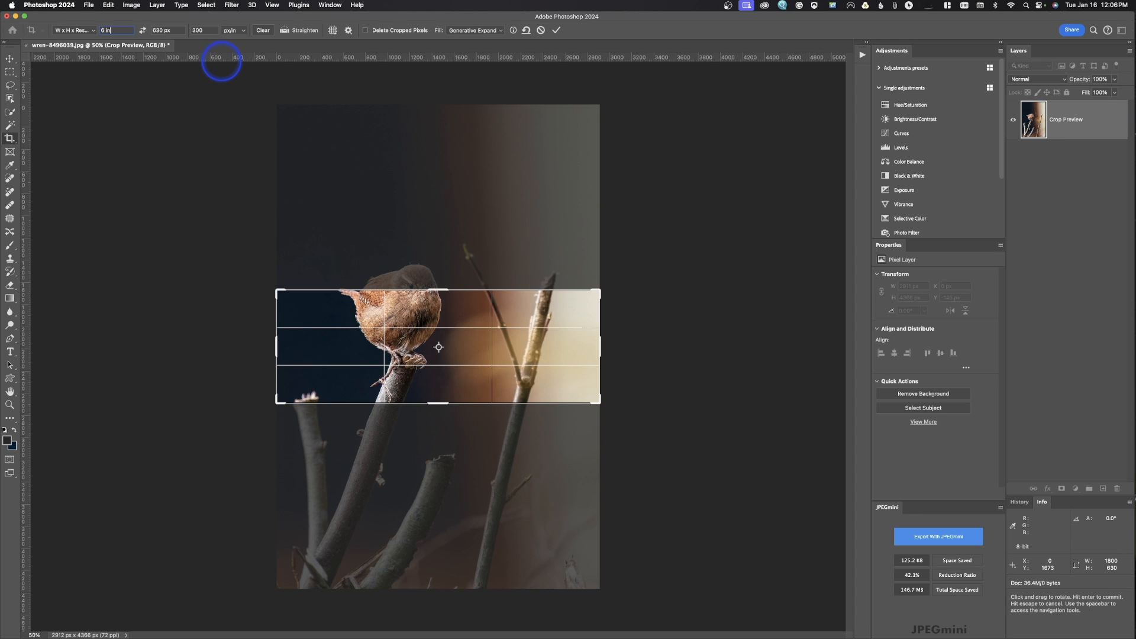
{"action": "left_click", "coordinate": [165, 28]}
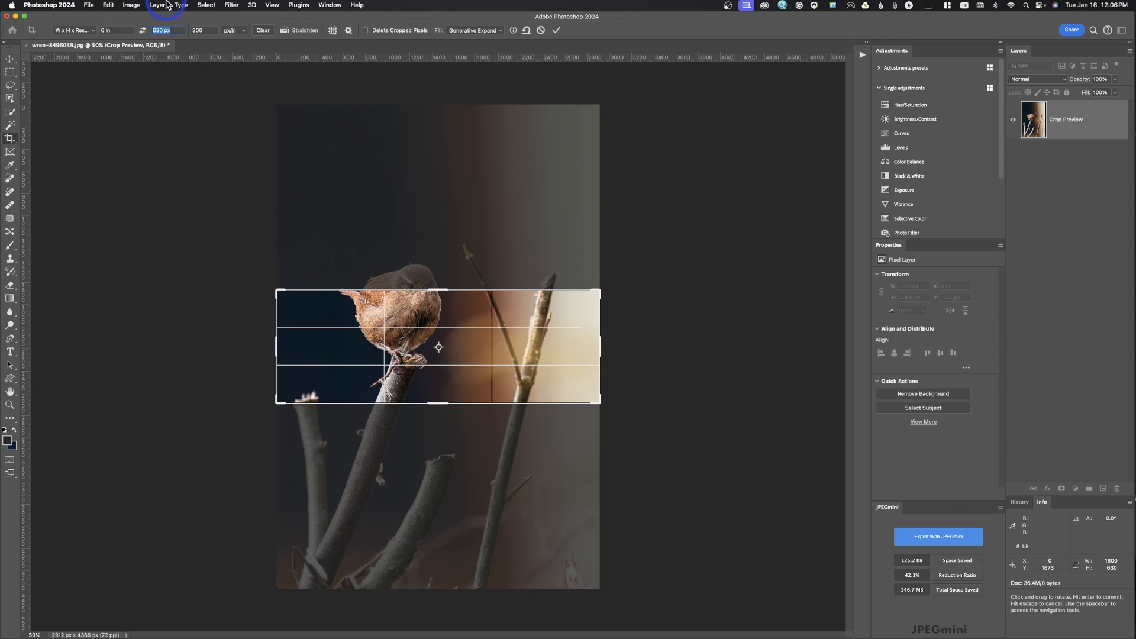
{"action": "type", "text": "9"}
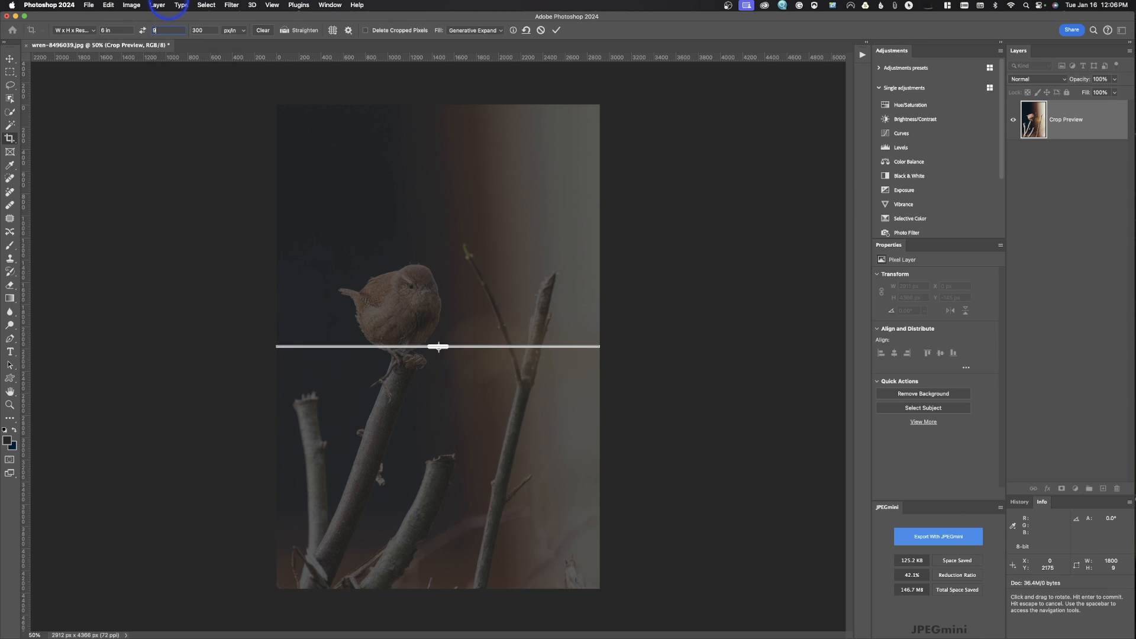
{"action": "type", "text": " in"}
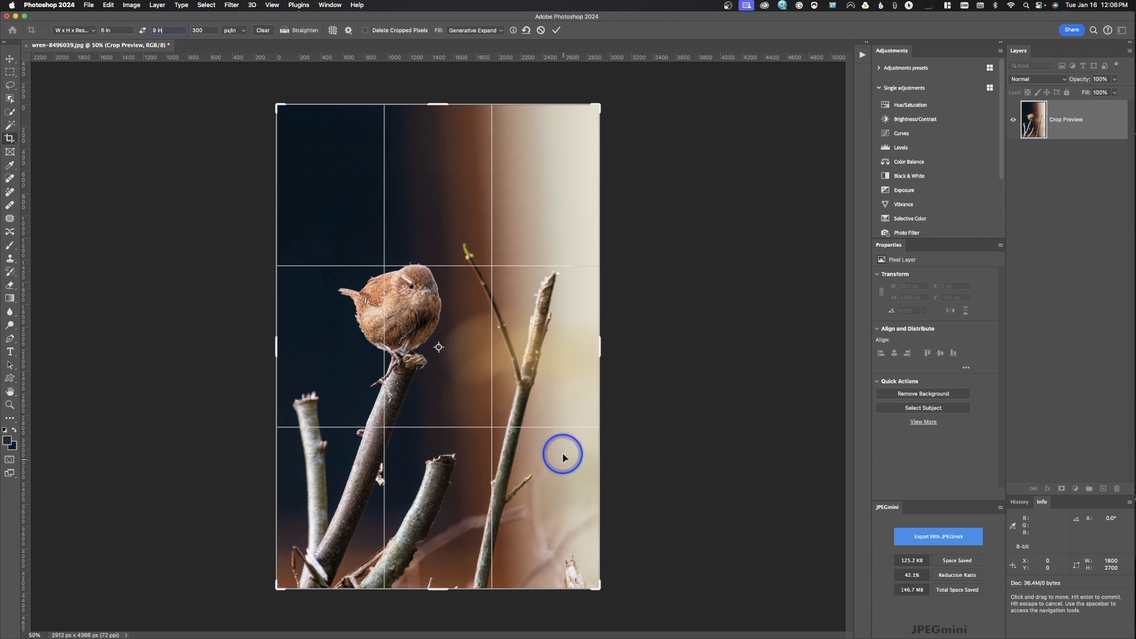
Apply the 6 × 9 in crop to the photo at a resolution of 300 px/in.
{"action": "left_click", "coordinate": [201, 29]}
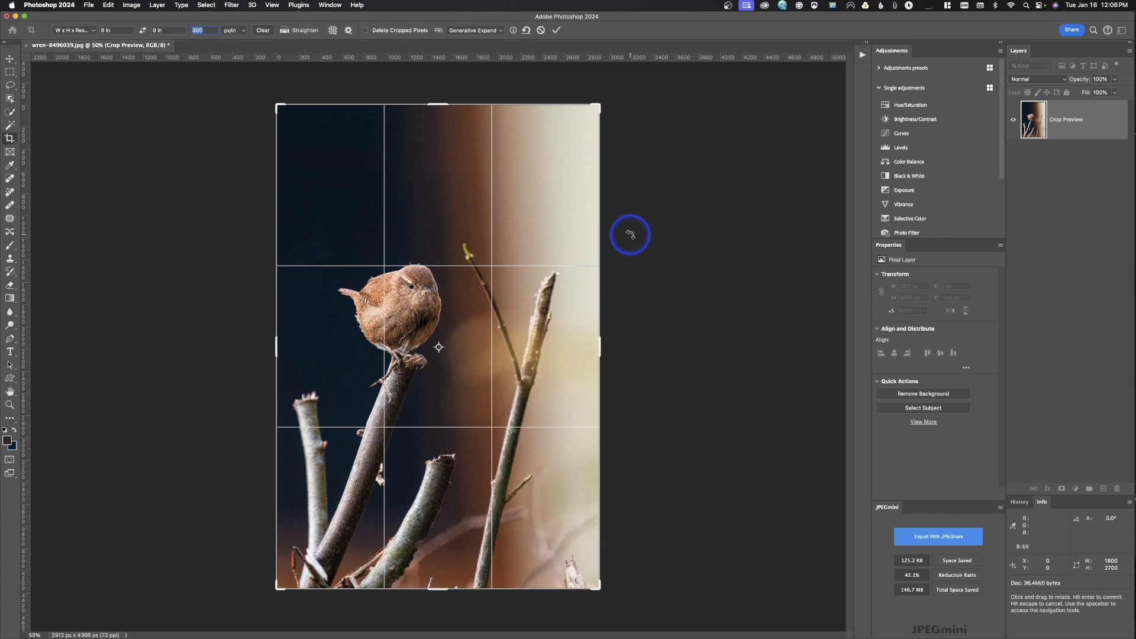
{"action": "key", "text": "Return"}
{"action": "key", "text": "Return"}
{"action": "key", "text": "Escape"}
{"action": "key", "text": "Return"}
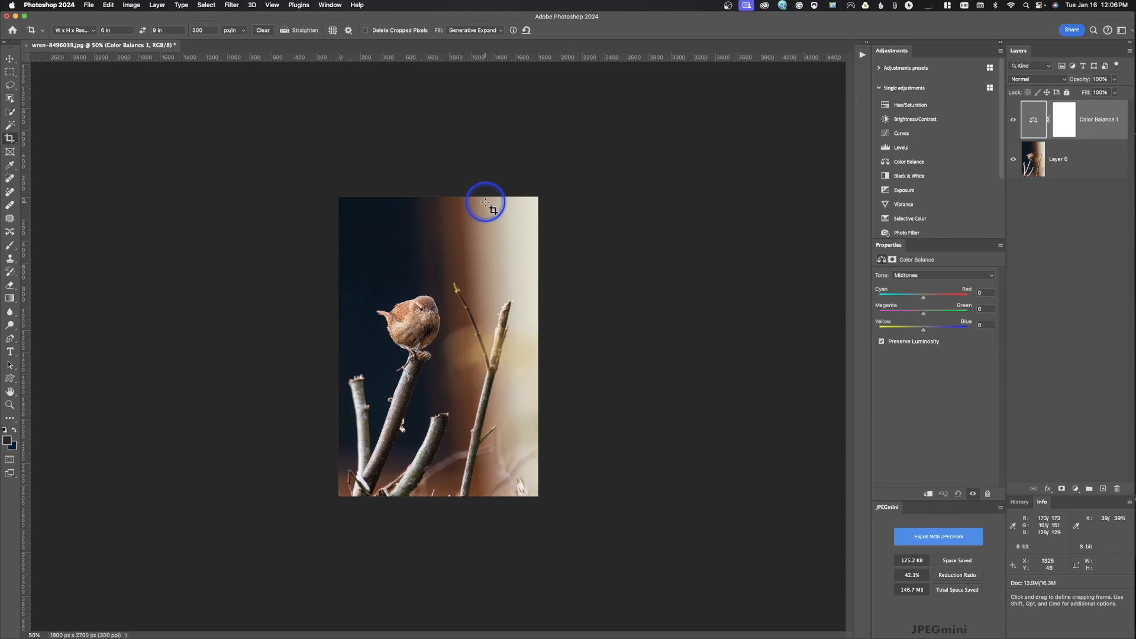
Check the cropped photo's image size in inches and in pixels, leaving the Image Size settings unapplied.
{"action": "left_click", "coordinate": [132, 5]}
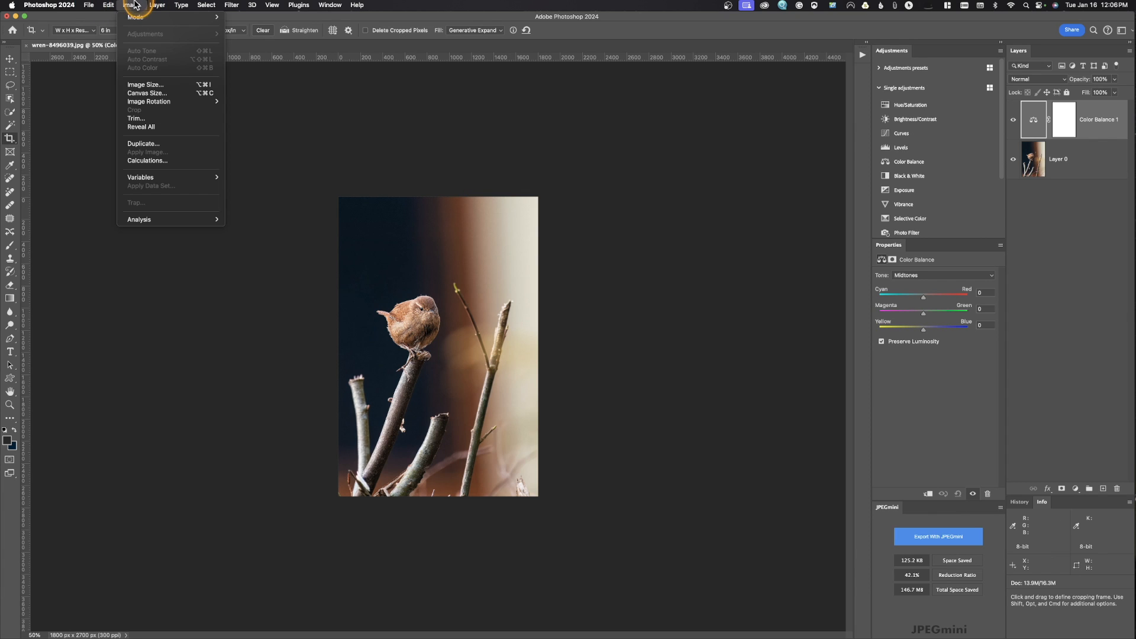
{"action": "left_click", "coordinate": [161, 85]}
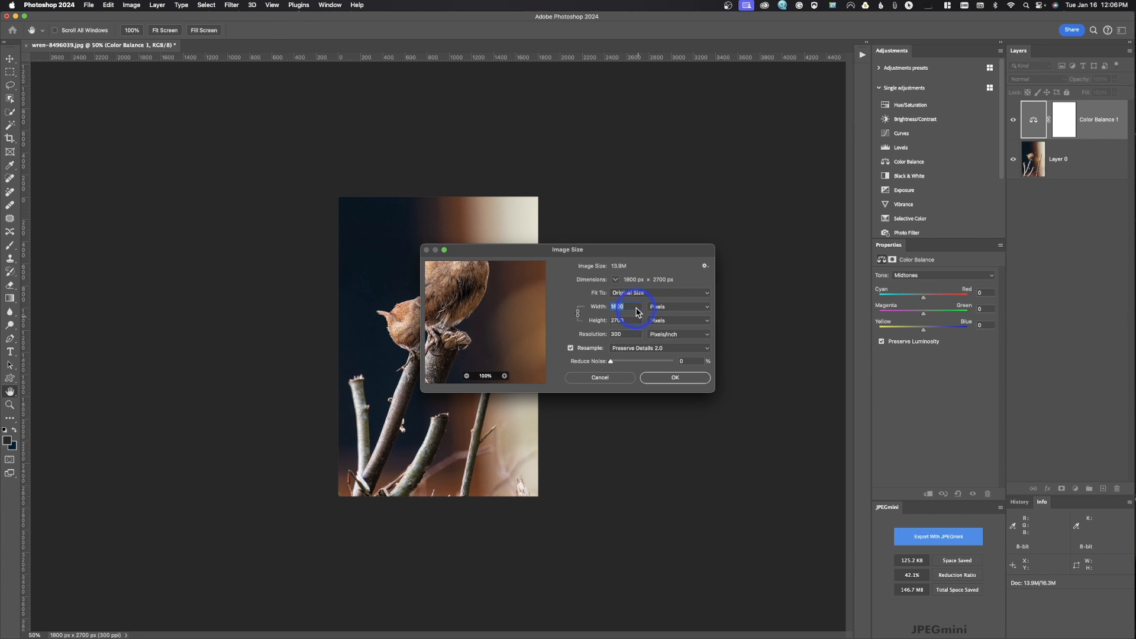
{"action": "left_click", "coordinate": [648, 307]}
{"action": "left_click", "coordinate": [662, 314]}
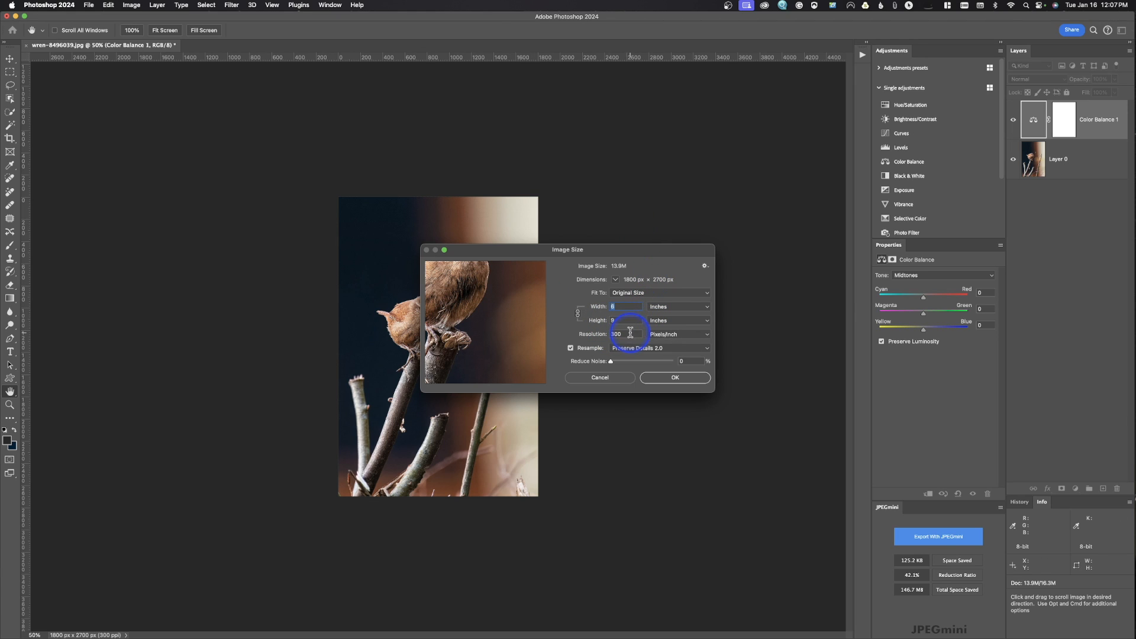
{"action": "left_click", "coordinate": [670, 307]}
{"action": "left_click", "coordinate": [669, 297]}
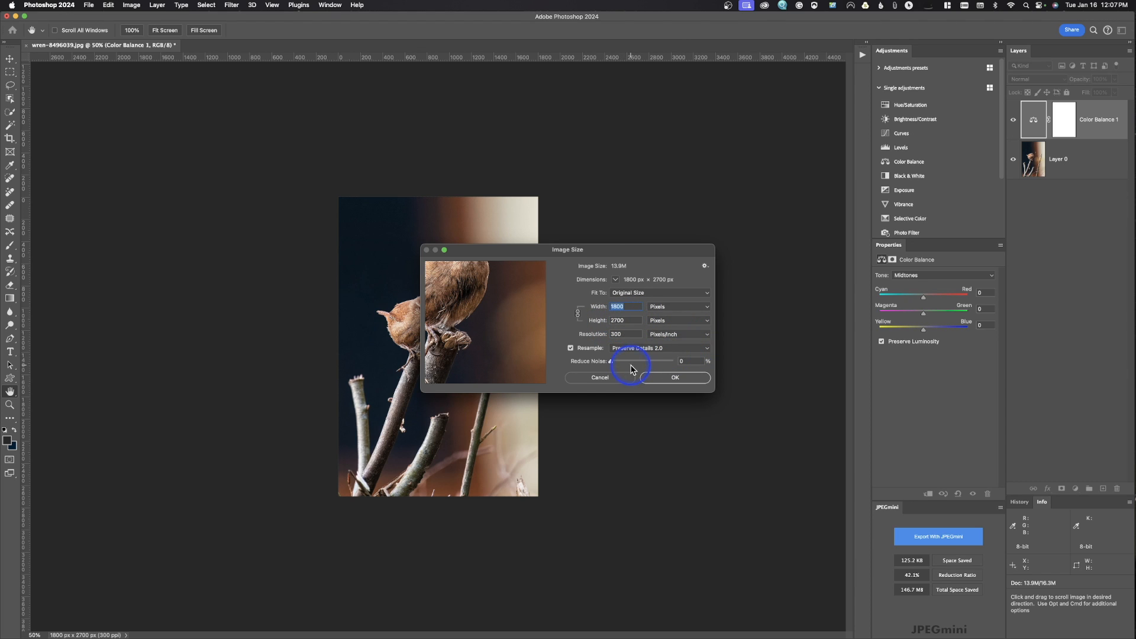
{"action": "left_click", "coordinate": [600, 378]}
Leave the crop for the Lasso tool, add a Hue/Saturation adjustment layer above Color Balance, and target the adjustment itself instead of its mask.
{"action": "key", "text": "c"}
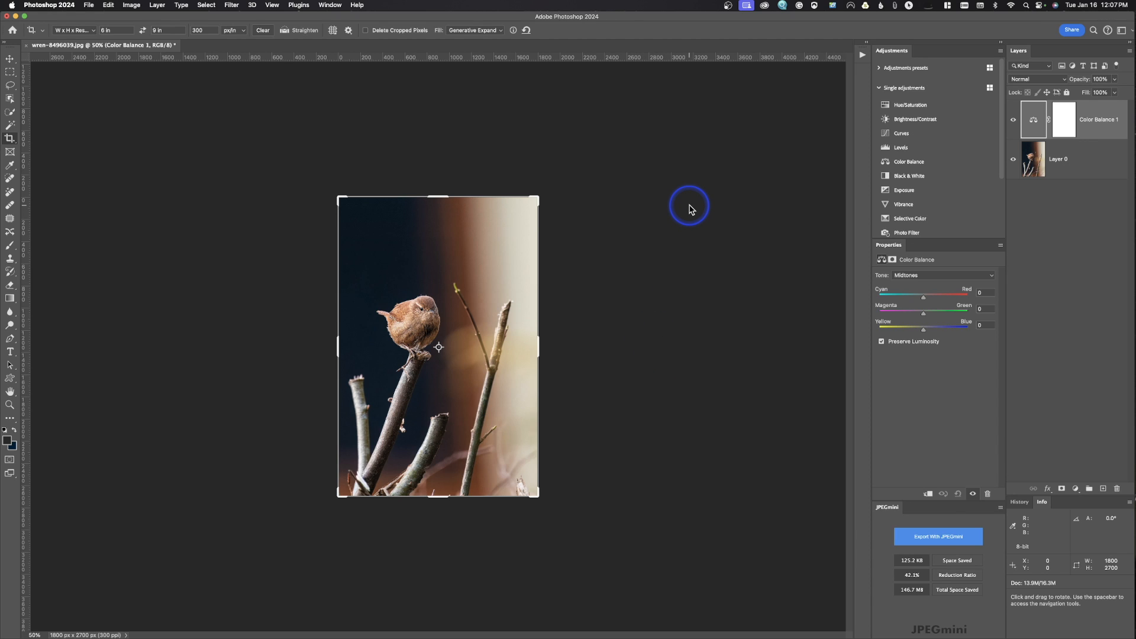
{"action": "key", "text": "super+0"}
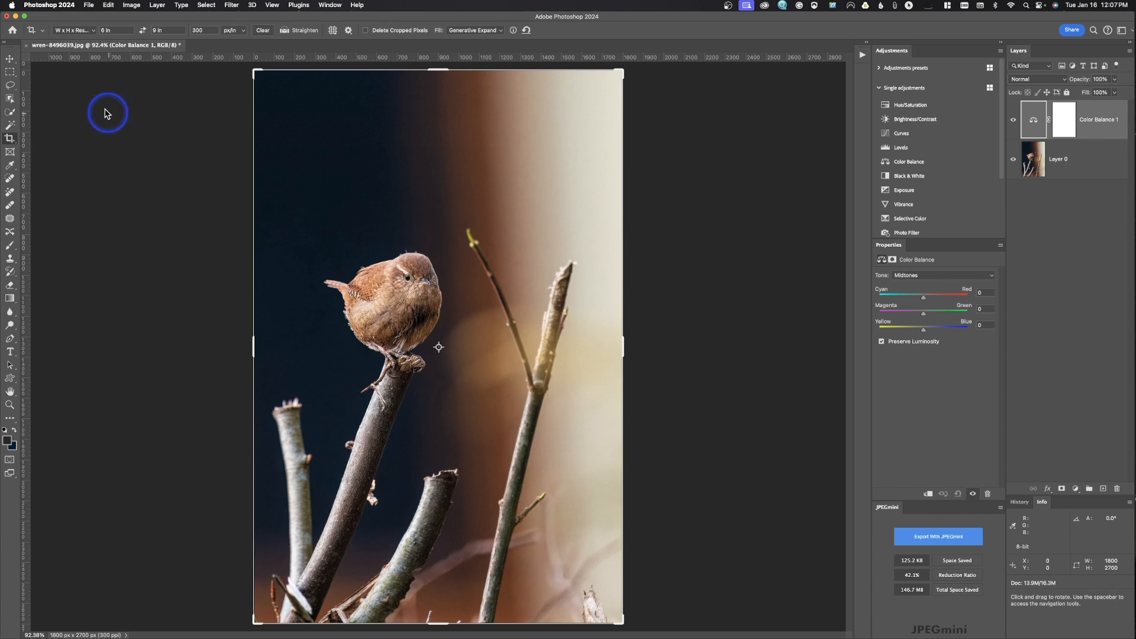
{"action": "left_click", "coordinate": [11, 86]}
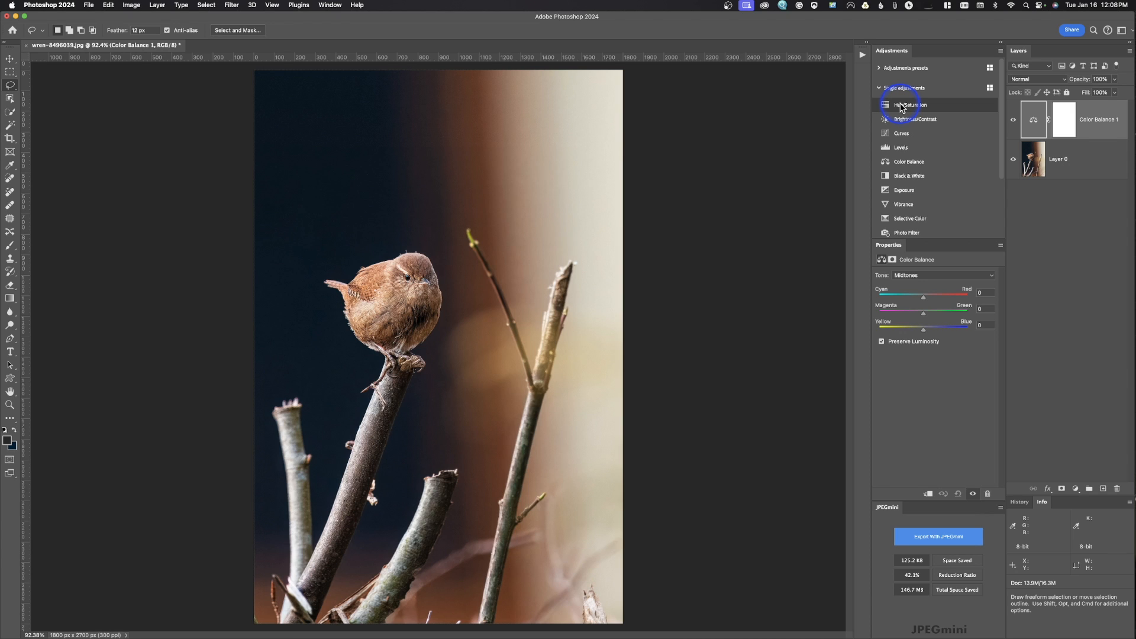
{"action": "left_click", "coordinate": [901, 106]}
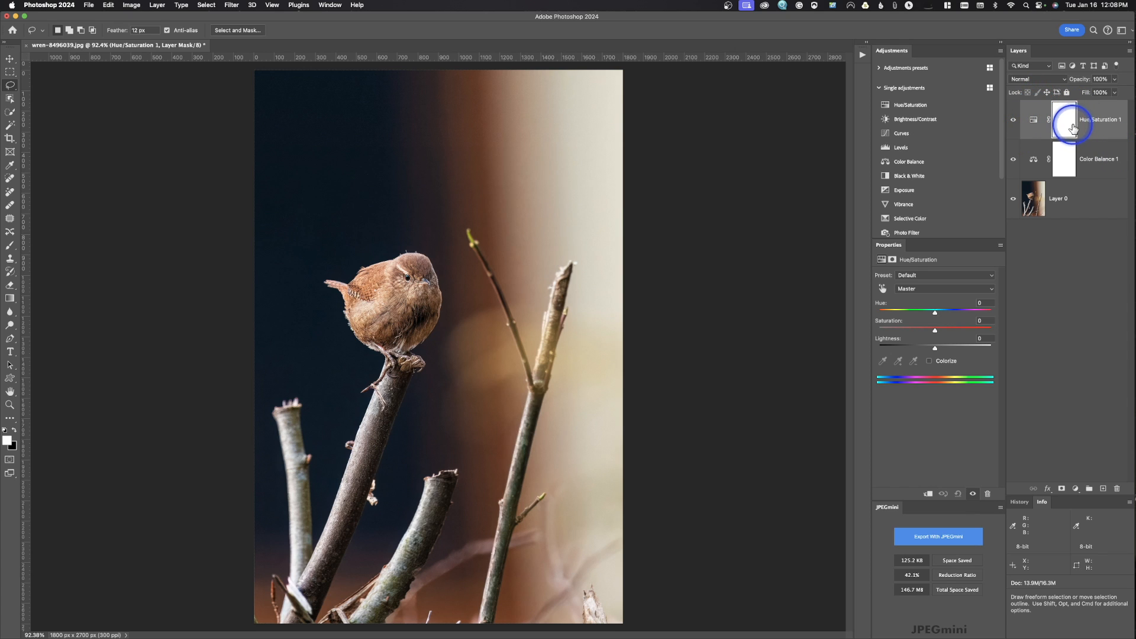
{"action": "left_click", "coordinate": [1033, 120]}
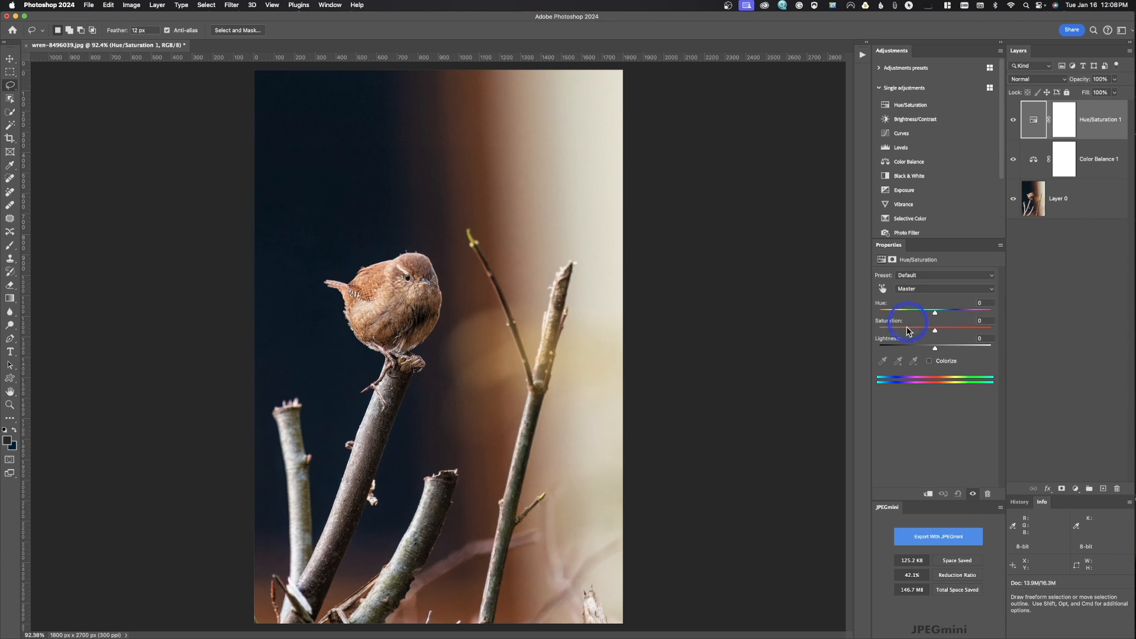
Try raising the Hue/Saturation layer's Master saturation to +14 and return it to 0.
{"action": "left_click_drag", "start_coordinate": [936, 333], "coordinate": [946, 335]}
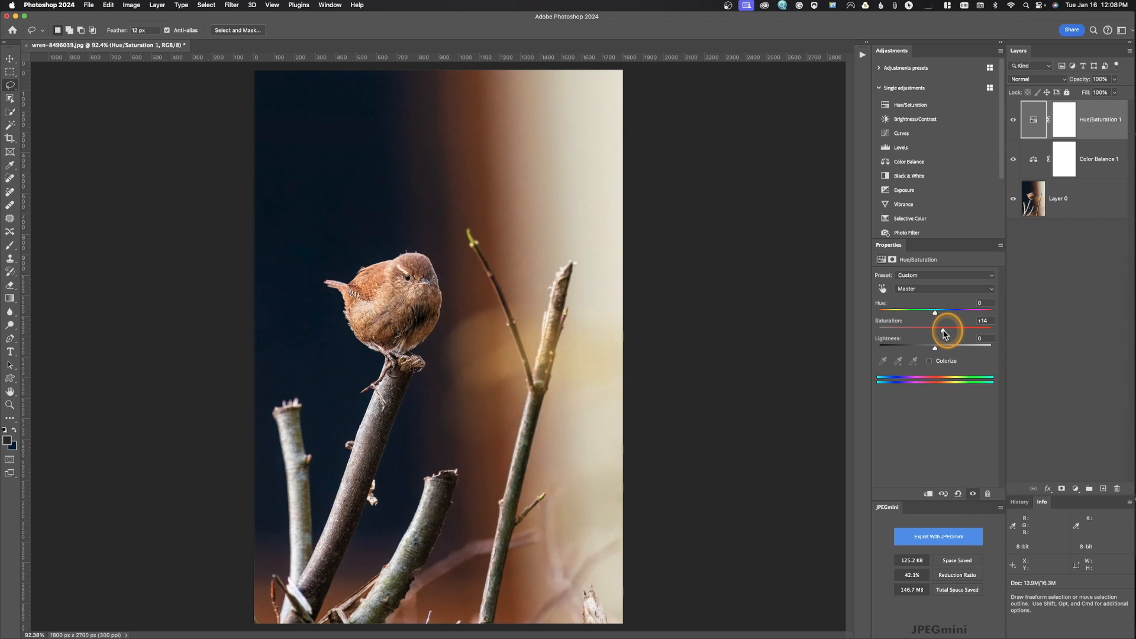
{"action": "mouse_move", "coordinate": [946, 334]}
{"action": "left_mouse_down"}
{"action": "mouse_move", "coordinate": [905, 335]}
{"action": "mouse_move", "coordinate": [931, 334]}
{"action": "left_mouse_up"}
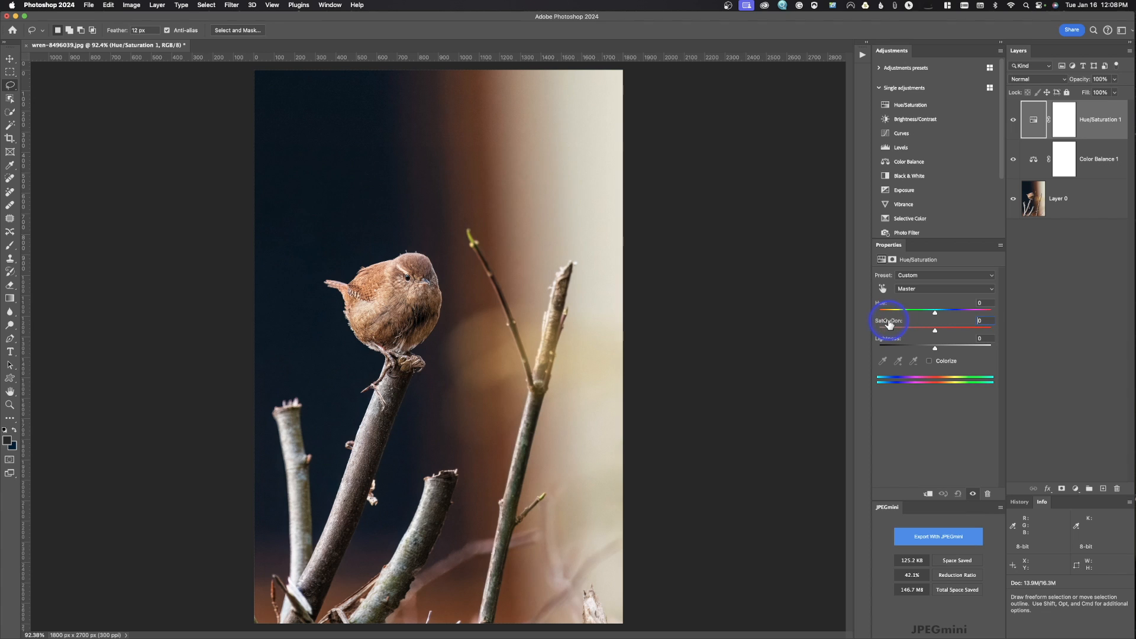
{"action": "left_click_drag", "start_coordinate": [886, 323], "coordinate": [905, 323]}
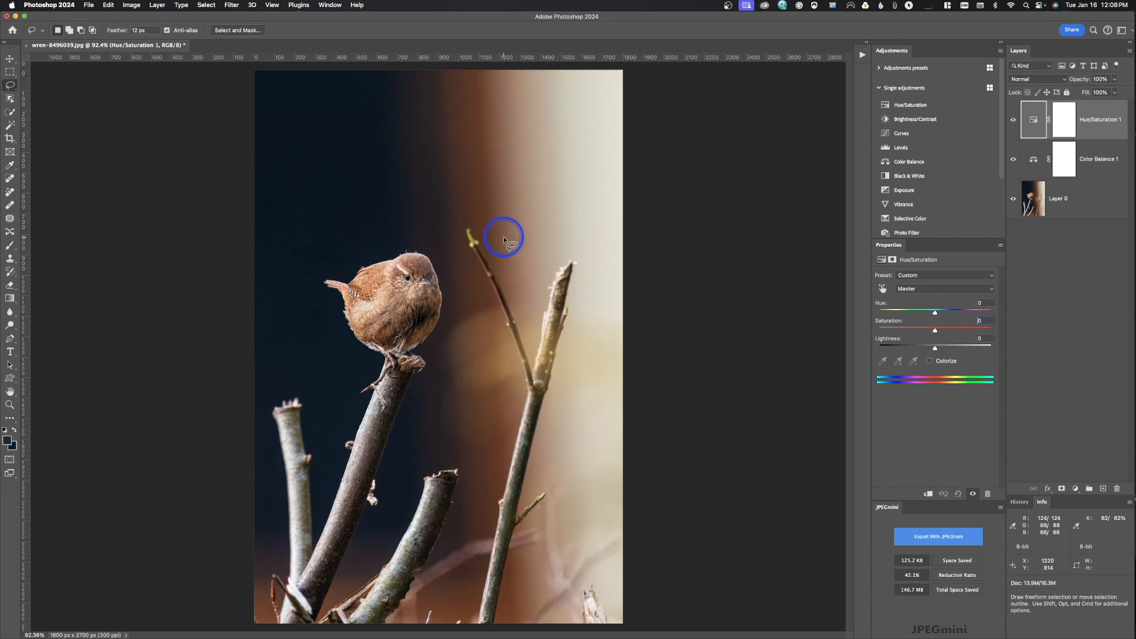
Target the Reds in the Hue/Saturation adjustment and shift their hue to +4.
{"action": "left_click", "coordinate": [900, 290]}
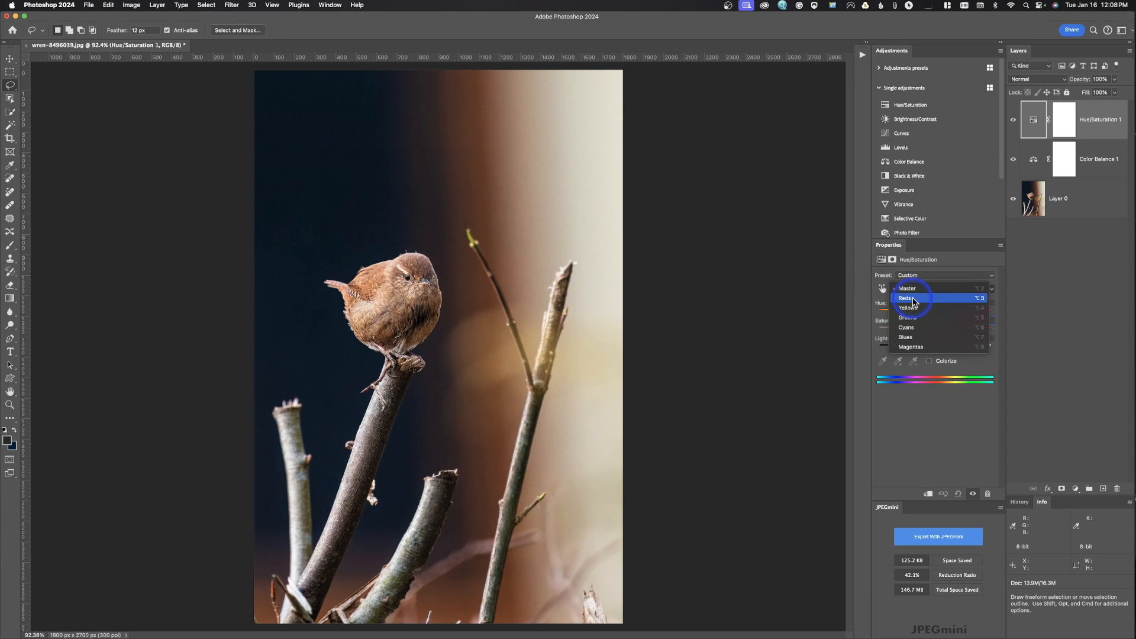
{"action": "left_click", "coordinate": [911, 299]}
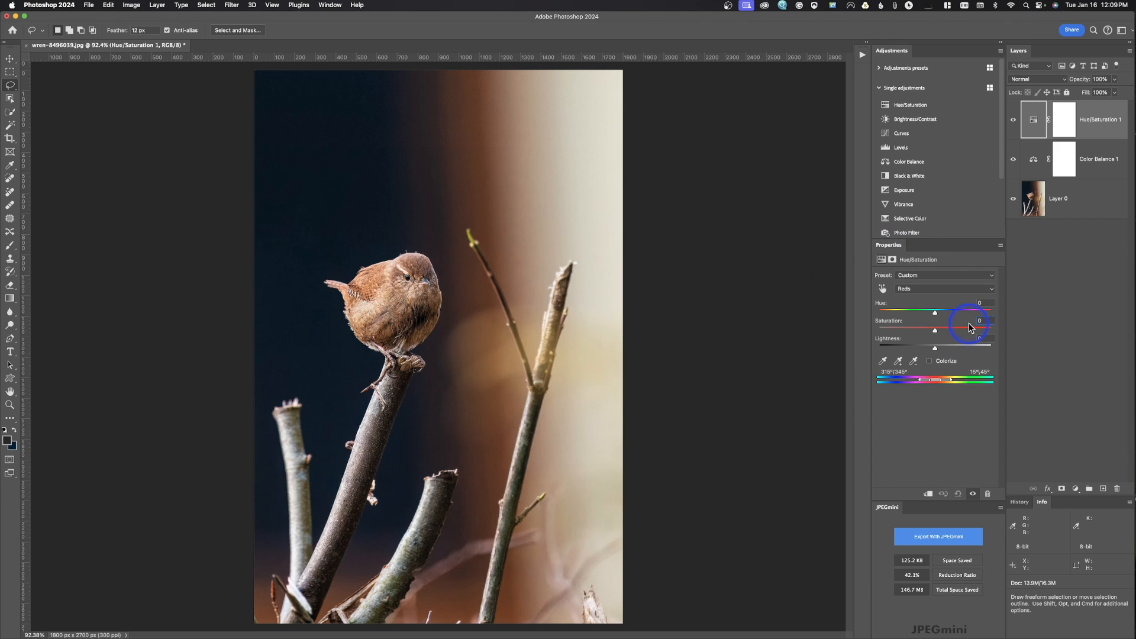
{"action": "mouse_move", "coordinate": [936, 315]}
{"action": "left_mouse_down"}
{"action": "mouse_move", "coordinate": [921, 318]}
{"action": "mouse_move", "coordinate": [963, 320]}
{"action": "mouse_move", "coordinate": [857, 319]}
{"action": "mouse_move", "coordinate": [1070, 315]}
{"action": "mouse_move", "coordinate": [940, 318]}
{"action": "left_mouse_up"}
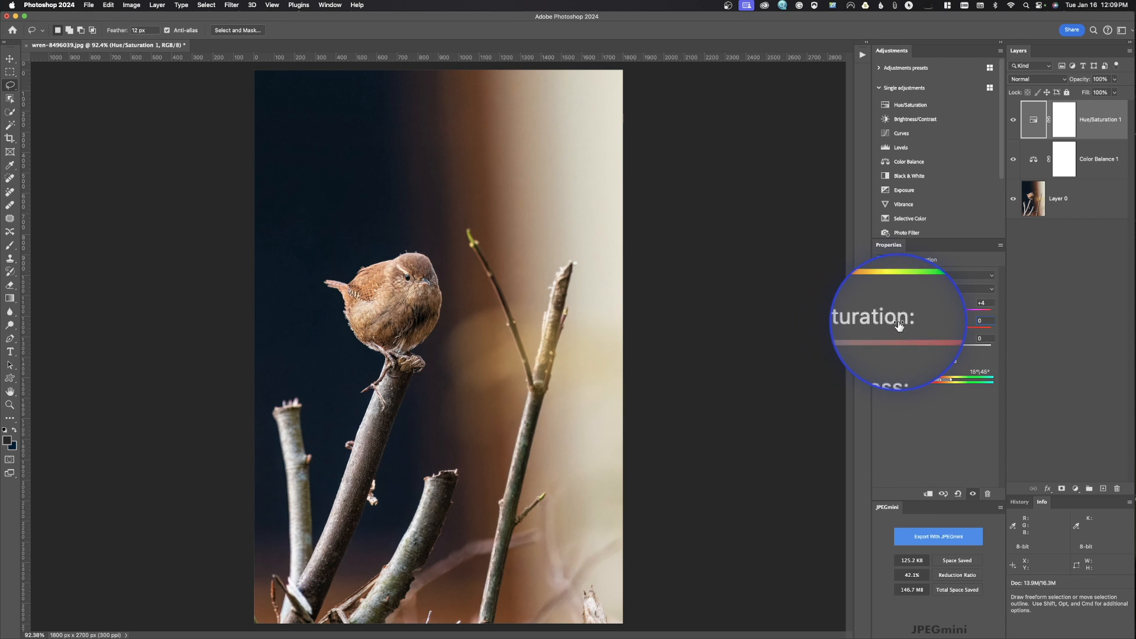
Try the Reds at -100 saturation, restore their saturation to 0, and set their lightness to -1.
{"action": "left_click_drag", "start_coordinate": [935, 330], "coordinate": [868, 336]}
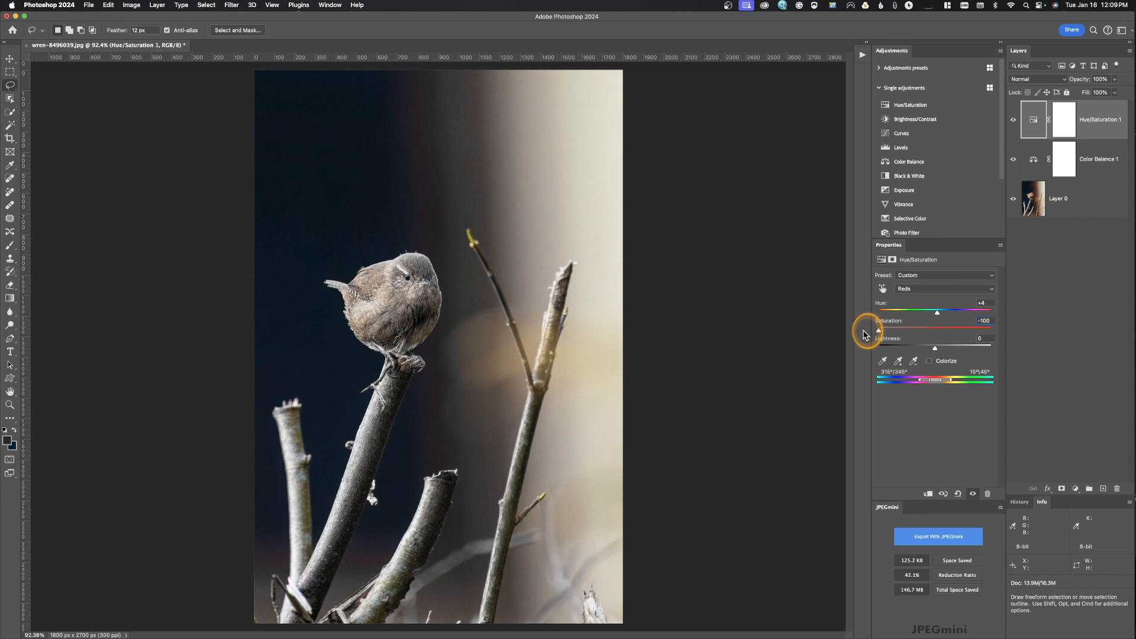
{"action": "left_click_drag", "start_coordinate": [864, 335], "coordinate": [887, 325]}
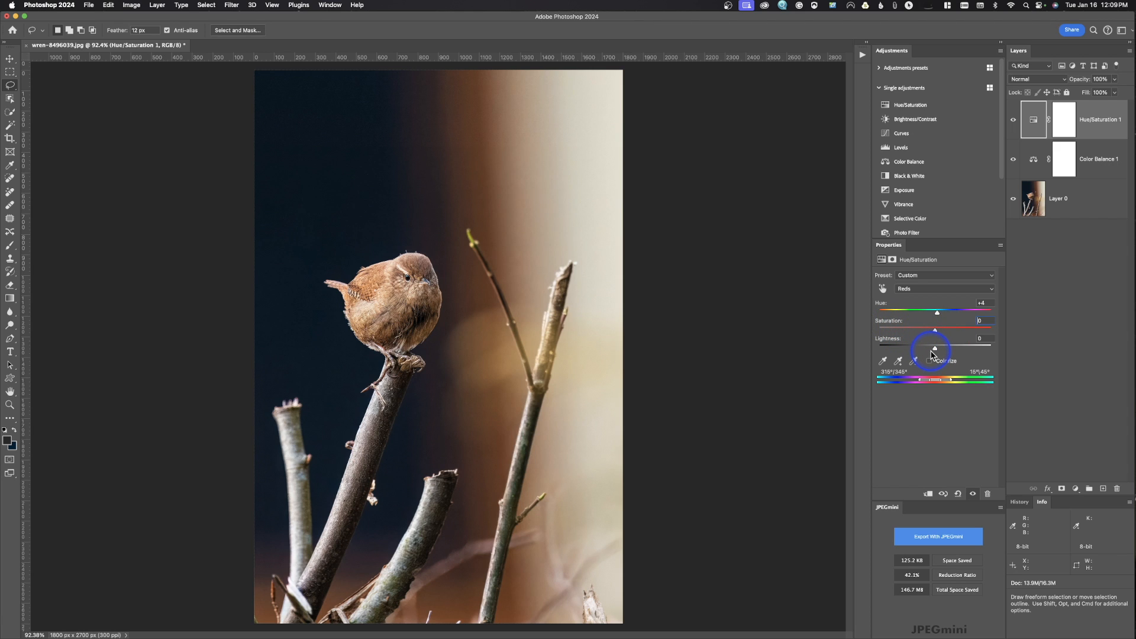
{"action": "mouse_move", "coordinate": [935, 350]}
{"action": "left_mouse_down"}
{"action": "mouse_move", "coordinate": [991, 346]}
{"action": "mouse_move", "coordinate": [839, 362]}
{"action": "mouse_move", "coordinate": [943, 355]}
{"action": "mouse_move", "coordinate": [935, 362]}
{"action": "left_mouse_up"}
{"action": "left_click_drag", "start_coordinate": [937, 357], "coordinate": [934, 357]}
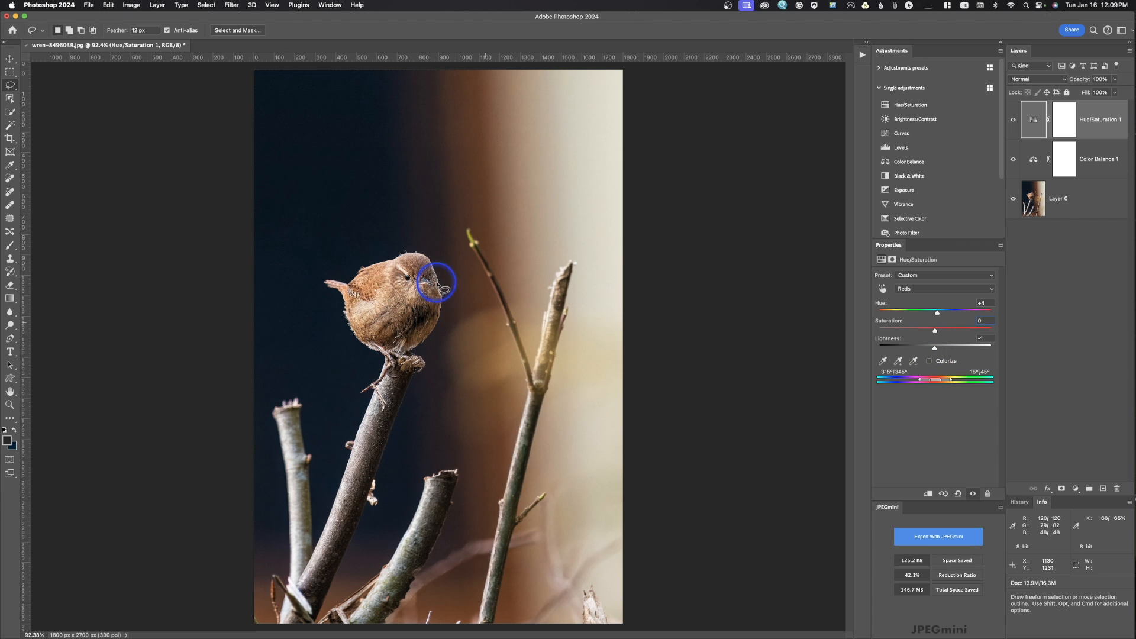
Target the Yellows in the Hue/Saturation adjustment and nudge their saturation slightly.
{"action": "left_click", "coordinate": [937, 290]}
{"action": "left_click", "coordinate": [938, 297]}
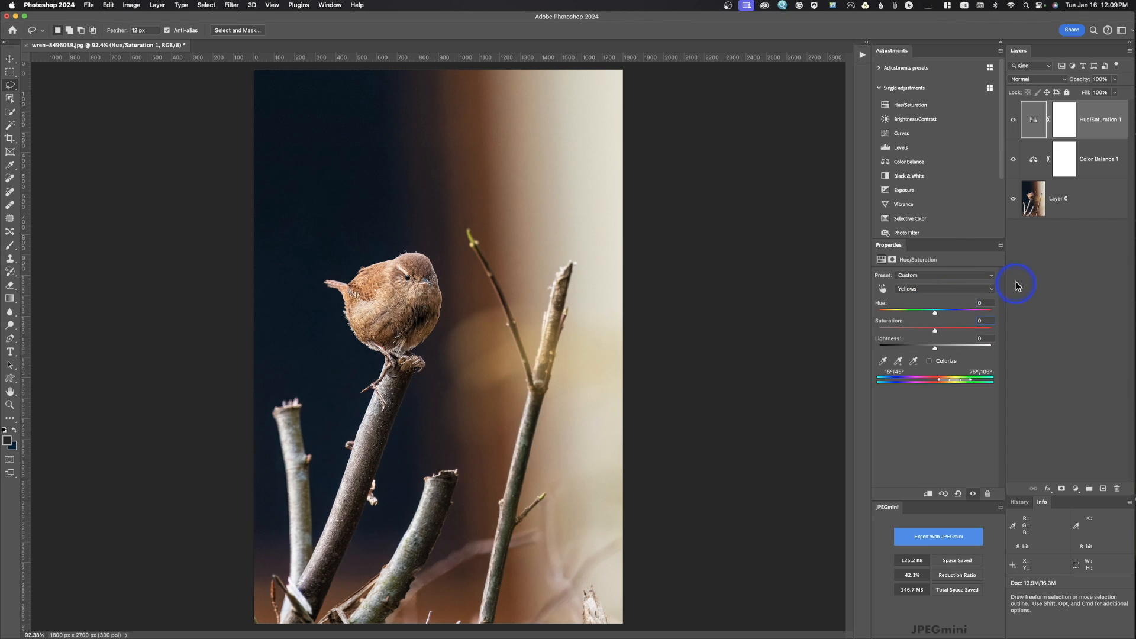
{"action": "left_click", "coordinate": [951, 289]}
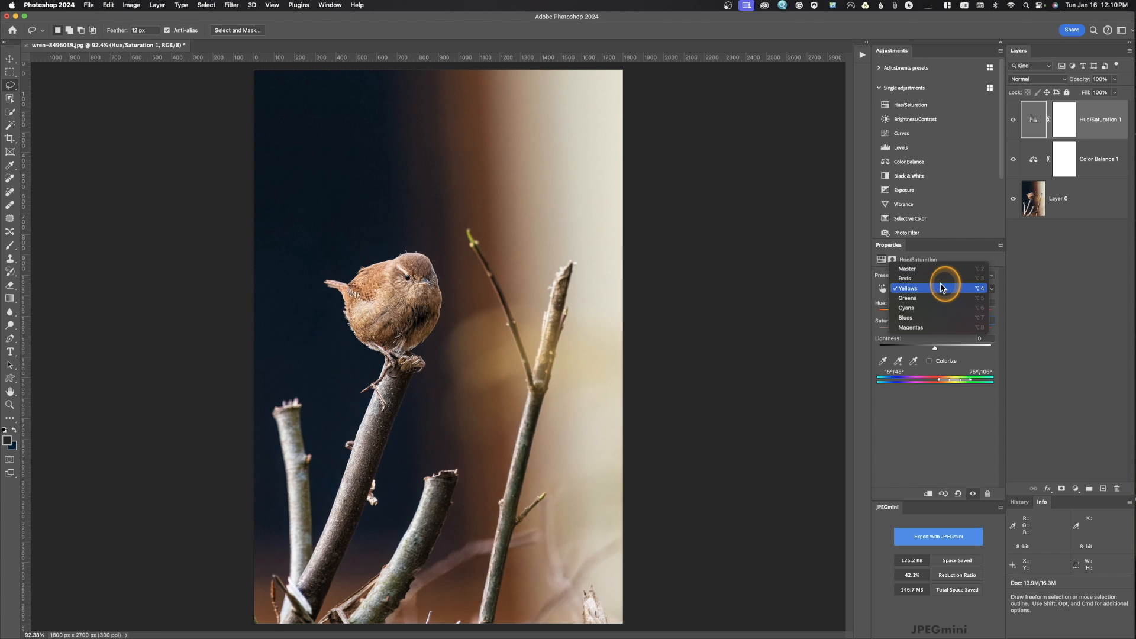
{"action": "left_click", "coordinate": [872, 312]}
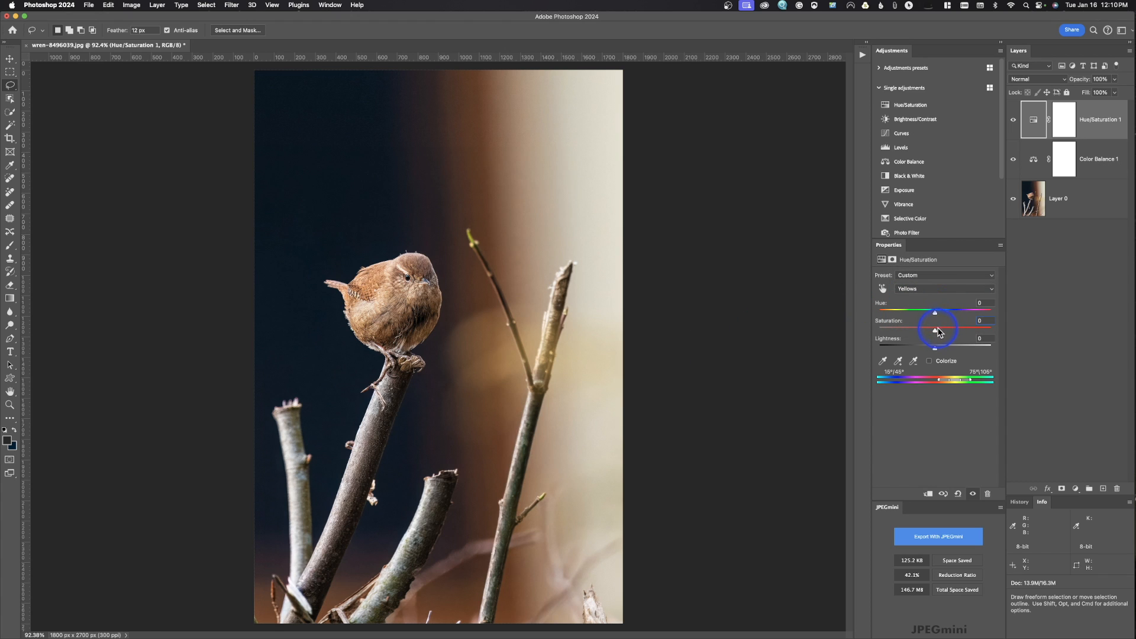
{"action": "mouse_move", "coordinate": [935, 329]}
{"action": "left_mouse_down"}
{"action": "mouse_move", "coordinate": [868, 332]}
{"action": "mouse_move", "coordinate": [1070, 335]}
{"action": "mouse_move", "coordinate": [936, 329]}
{"action": "mouse_move", "coordinate": [989, 314]}
{"action": "mouse_move", "coordinate": [862, 325]}
{"action": "mouse_move", "coordinate": [937, 326]}
{"action": "left_mouse_up"}
Try the Colorize option on the Hue/Saturation adjustment and turn it off again.
{"action": "left_click", "coordinate": [929, 362]}
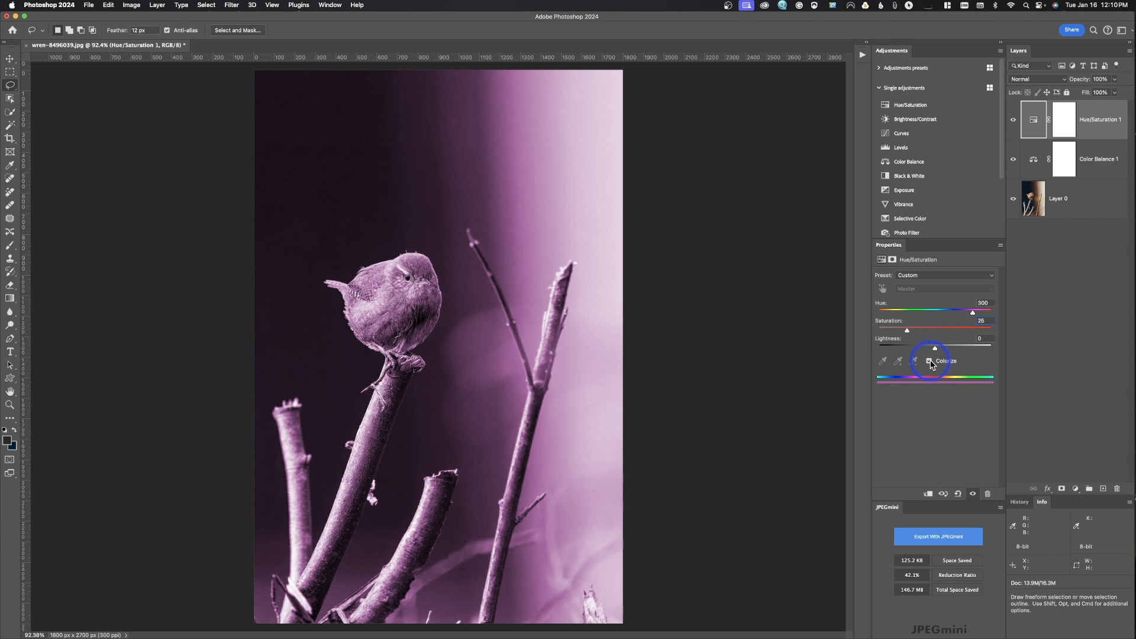
{"action": "left_click", "coordinate": [930, 362]}
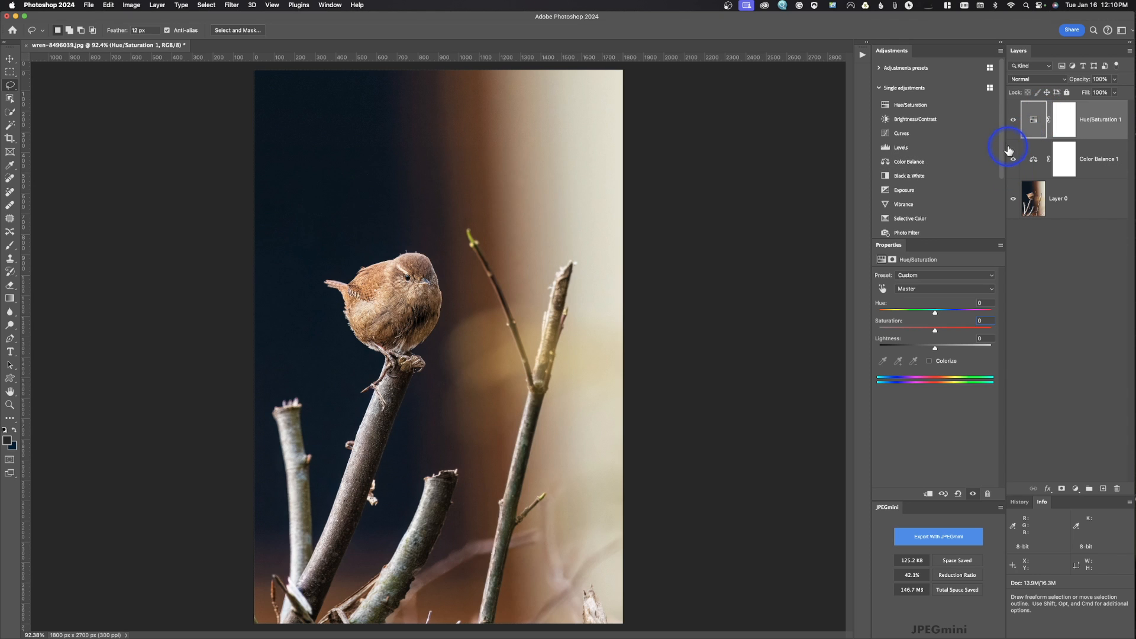
Add a Brightness/Contrast adjustment layer, set brightness to 4 and contrast to 2, and hide that layer.
{"action": "left_click", "coordinate": [887, 121]}
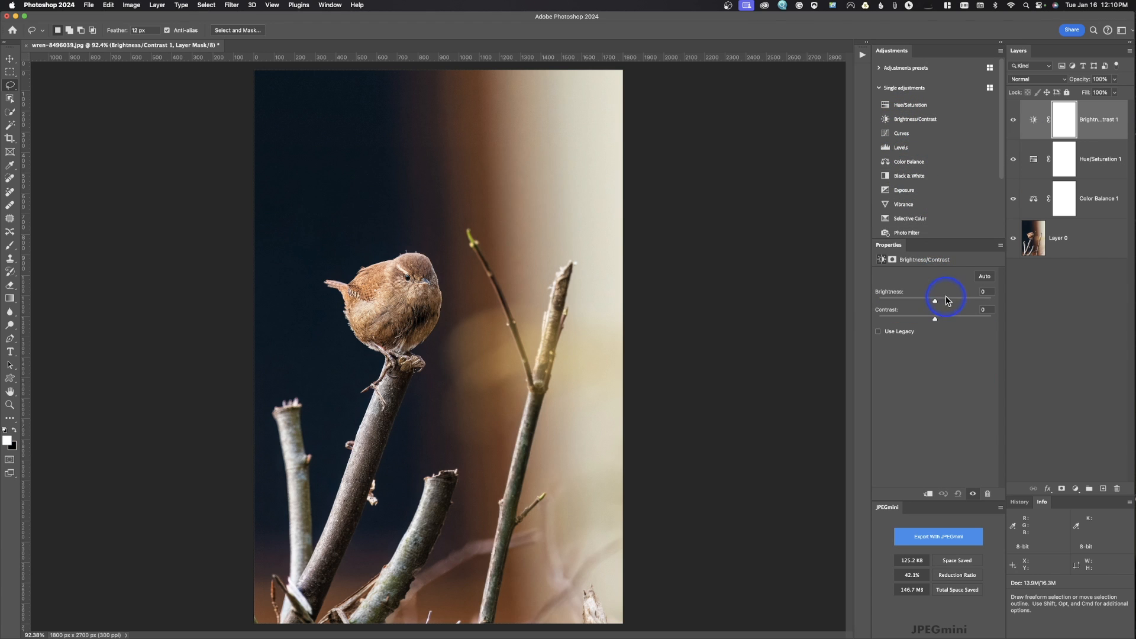
{"action": "mouse_move", "coordinate": [940, 302]}
{"action": "left_mouse_down"}
{"action": "mouse_move", "coordinate": [961, 302]}
{"action": "mouse_move", "coordinate": [927, 307]}
{"action": "mouse_move", "coordinate": [936, 303]}
{"action": "mouse_move", "coordinate": [935, 320]}
{"action": "left_mouse_up"}
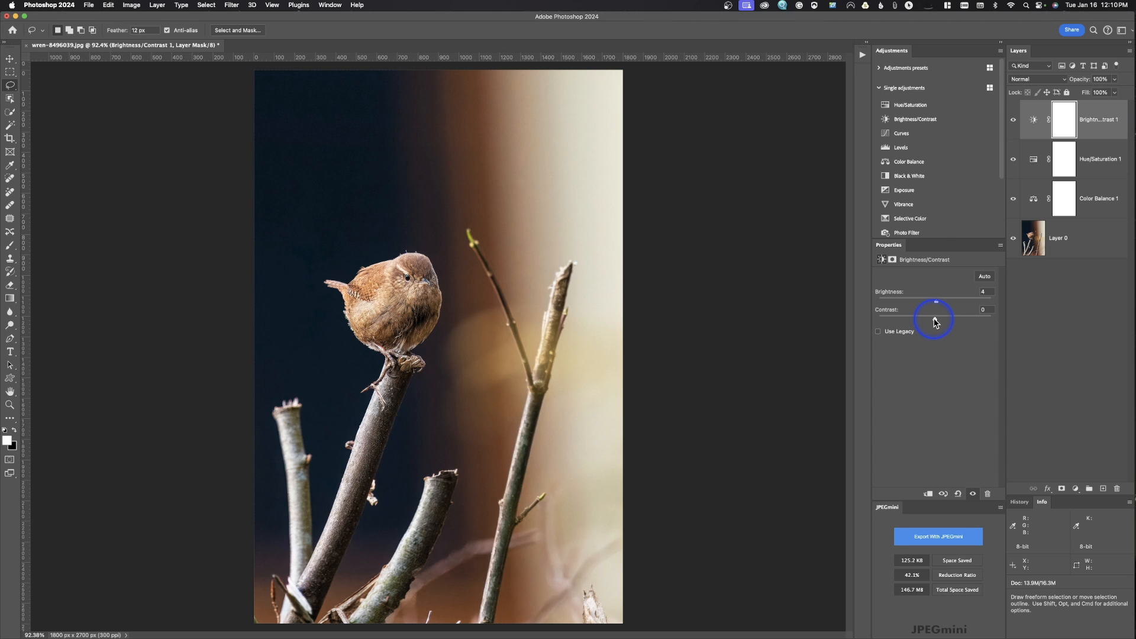
{"action": "mouse_move", "coordinate": [935, 320]}
{"action": "left_mouse_down"}
{"action": "mouse_move", "coordinate": [884, 330]}
{"action": "mouse_move", "coordinate": [952, 329]}
{"action": "mouse_move", "coordinate": [938, 330]}
{"action": "left_mouse_up"}
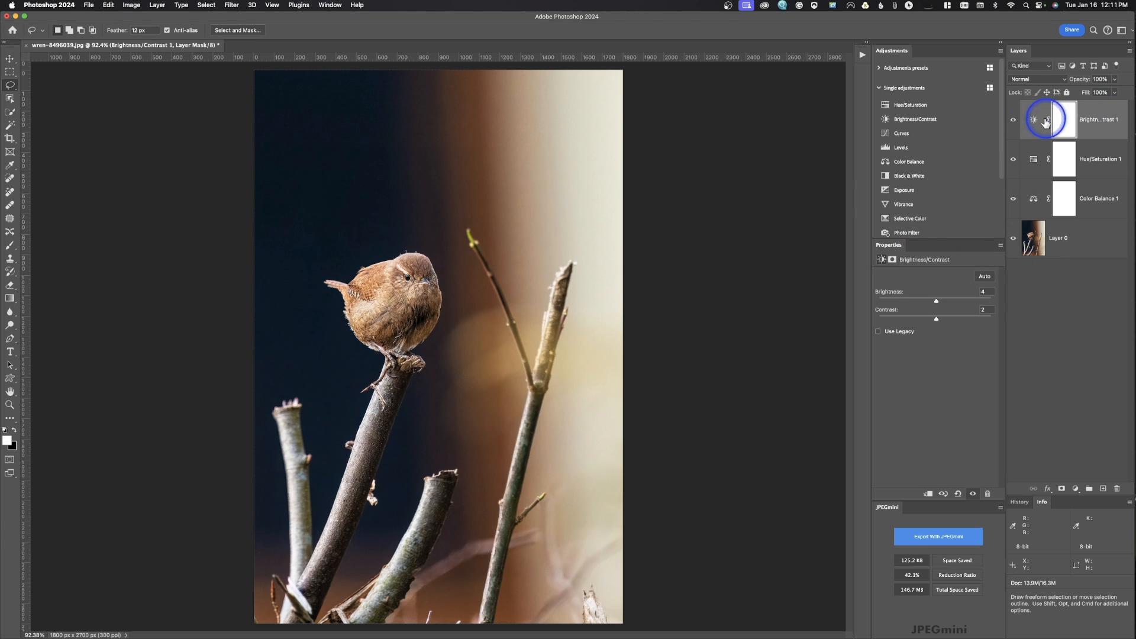
{"action": "left_click", "coordinate": [1013, 119]}
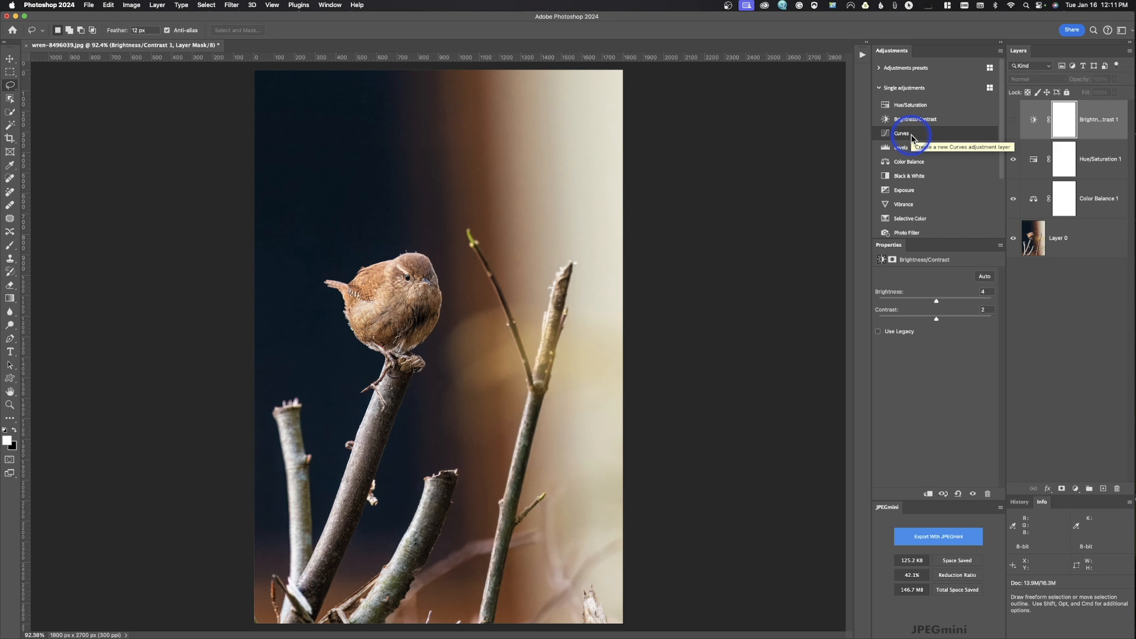
Add a Curves adjustment layer, try an automatic correction with a raised RGB curve, and undo the curve change.
{"action": "left_click", "coordinate": [902, 133]}
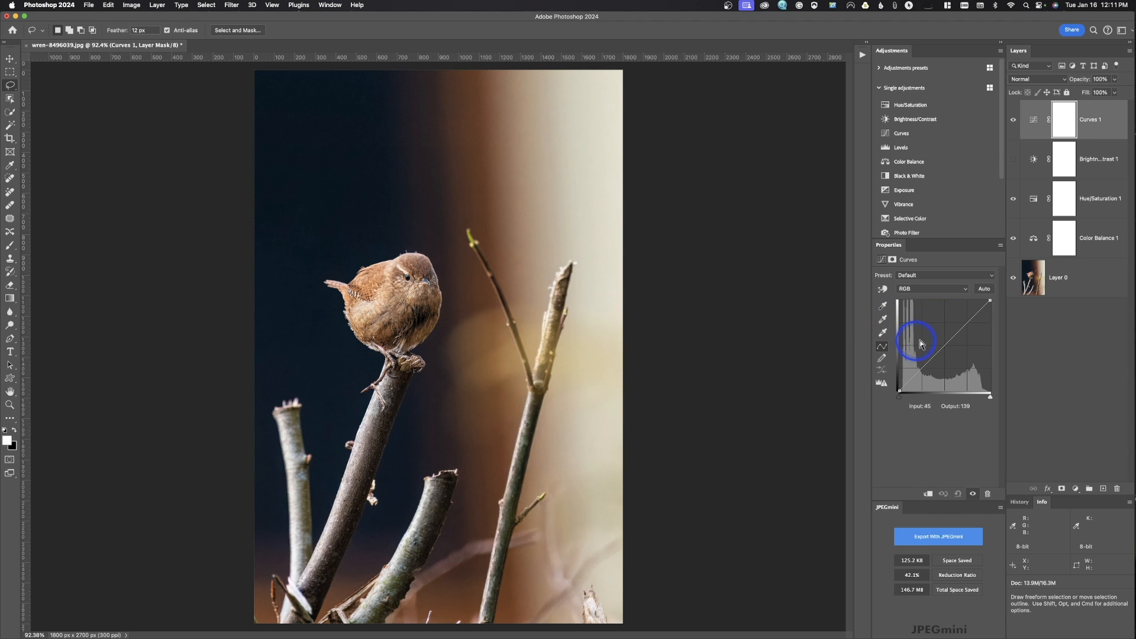
{"action": "left_click", "coordinate": [984, 290]}
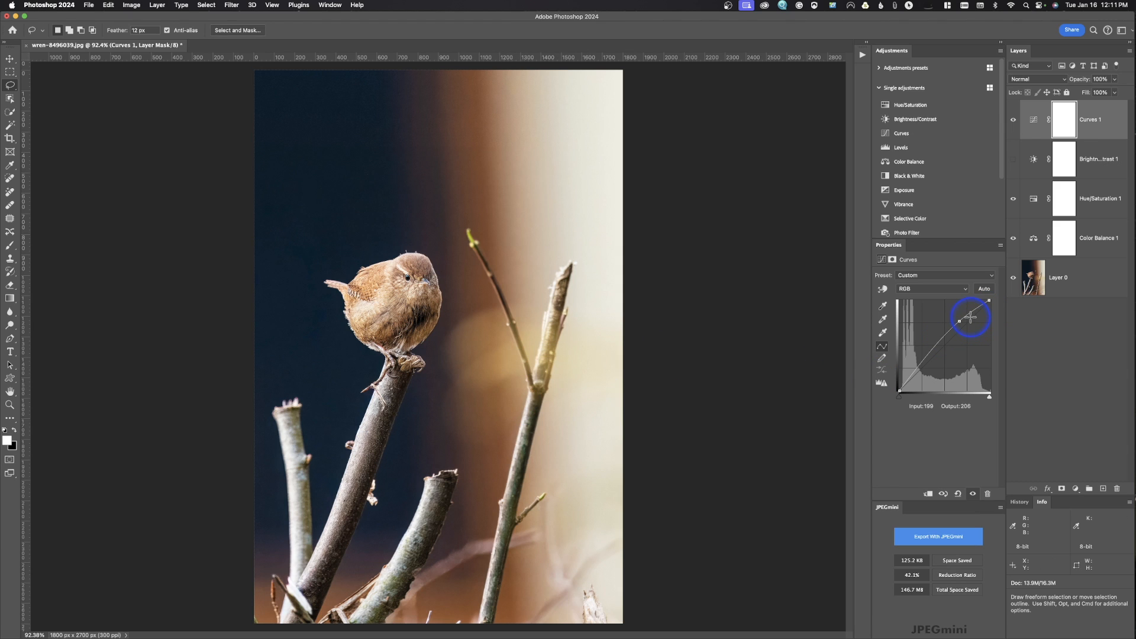
{"action": "key", "text": "super+z"}
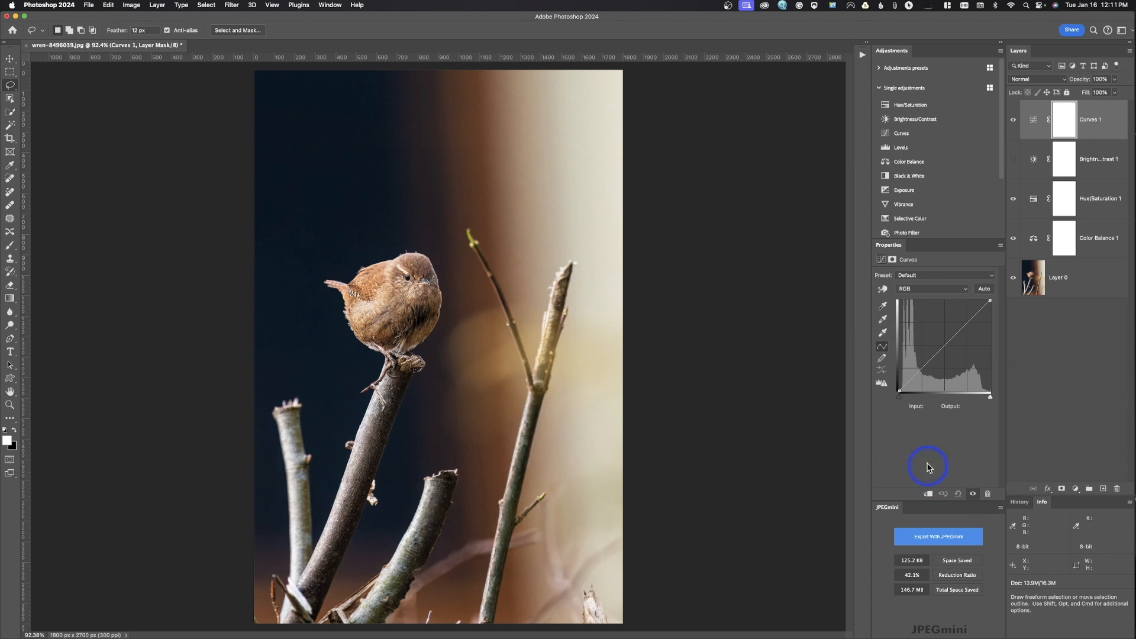
Try darkening the dark blue background with the Curves on-image adjustment to input 23, output 8, and discard the change.
{"action": "left_click", "coordinate": [881, 290]}
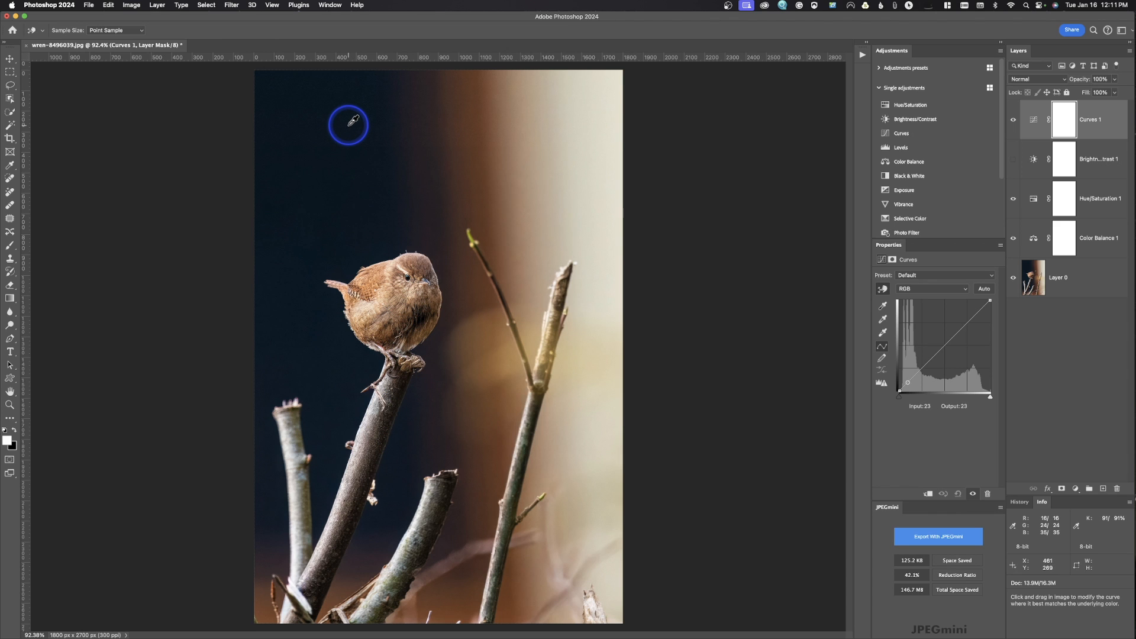
{"action": "mouse_move", "coordinate": [352, 125]}
{"action": "left_mouse_down"}
{"action": "mouse_move", "coordinate": [353, 150]}
{"action": "mouse_move", "coordinate": [351, 133]}
{"action": "left_mouse_up"}
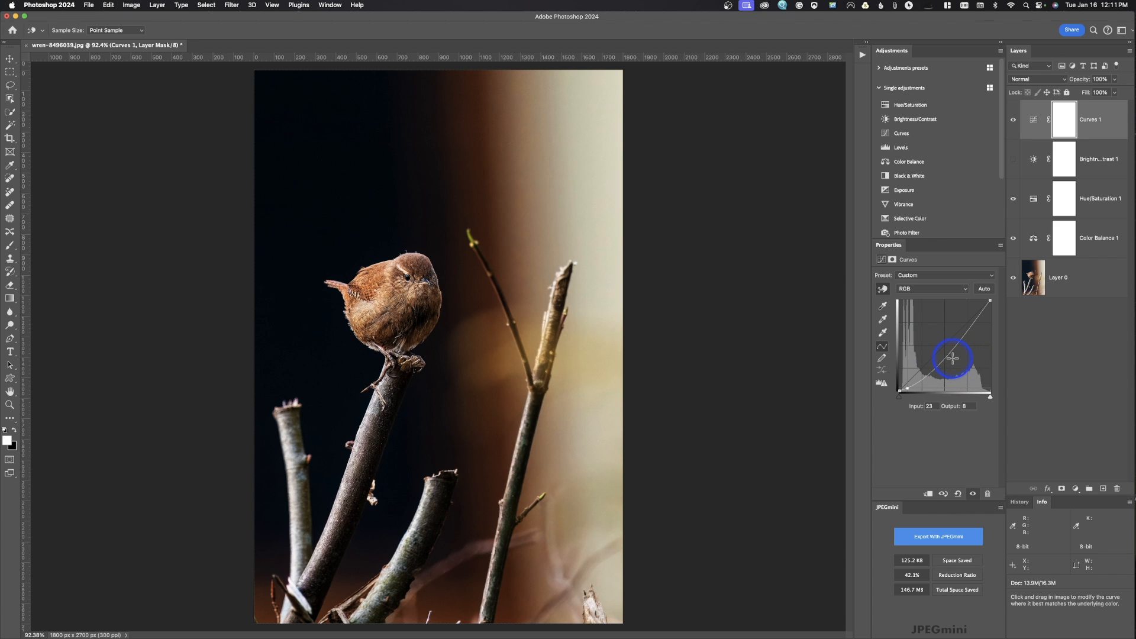
{"action": "left_click", "coordinate": [882, 290]}
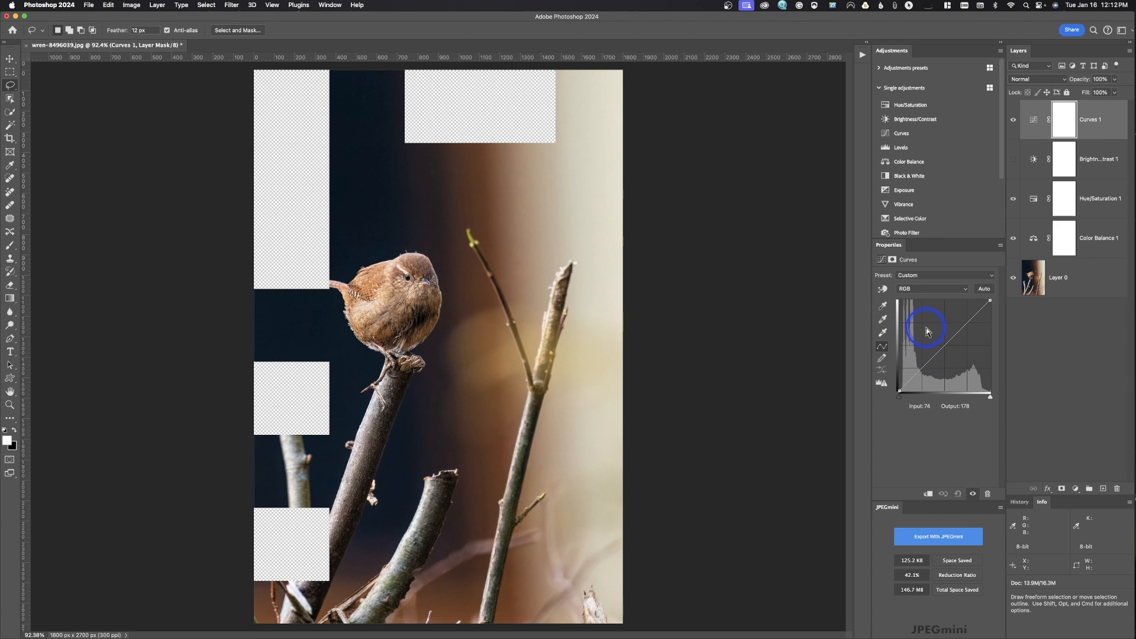
{"action": "key", "text": "super+minus"}
{"action": "key", "text": "super+plus"}
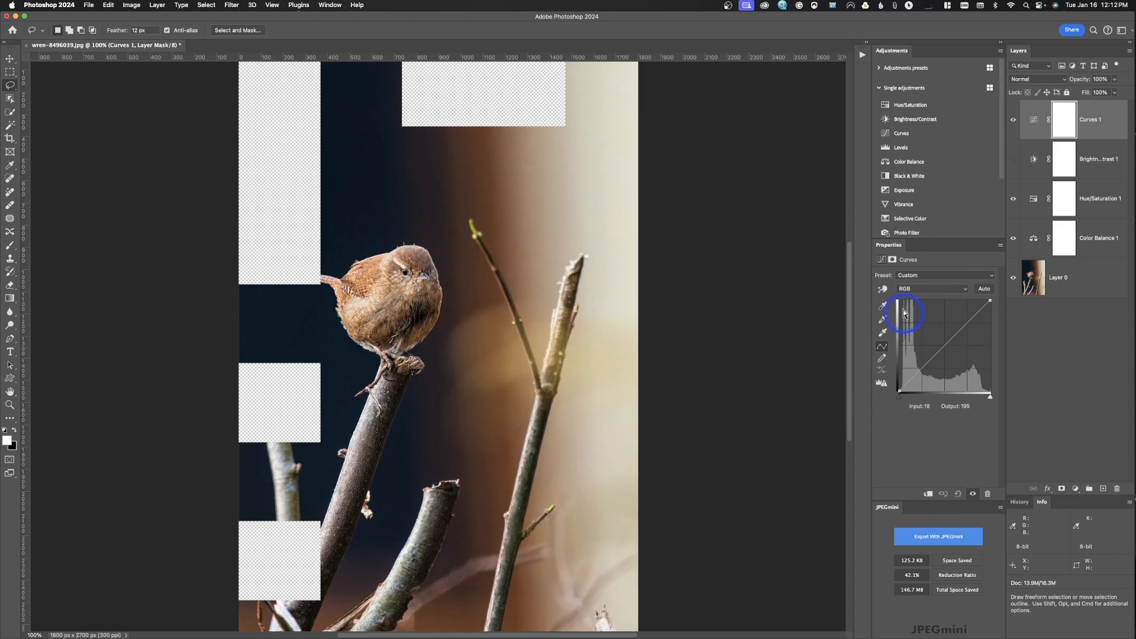
Try darkening the pale background with the on-image Curves adjustment, and replace that point with one at input 135, output 146.
{"action": "left_click", "coordinate": [882, 289]}
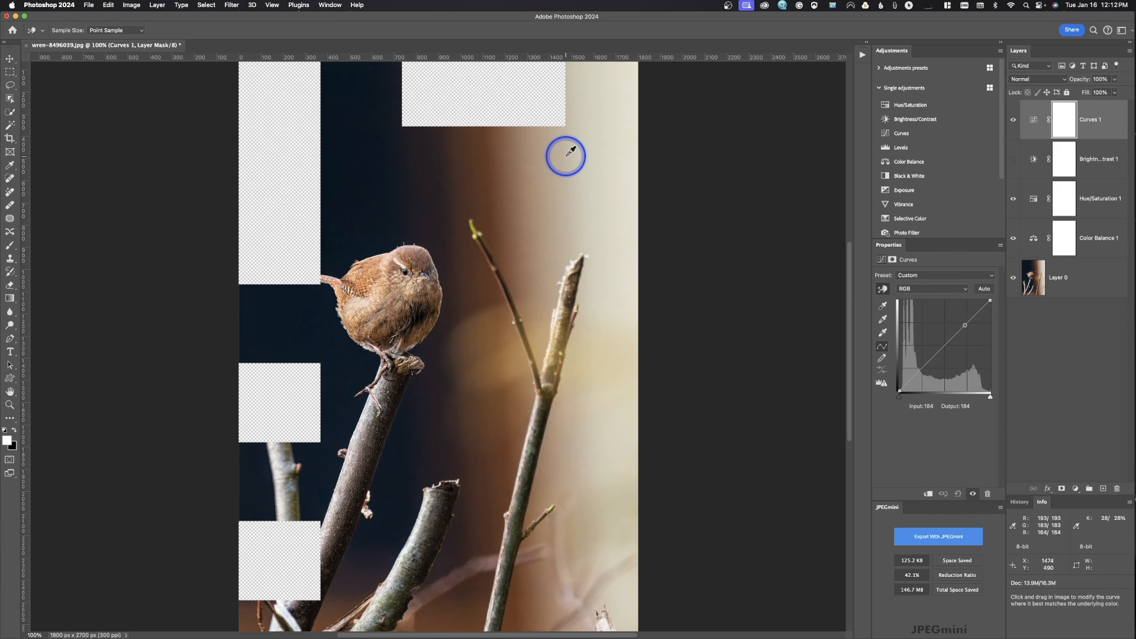
{"action": "left_click", "coordinate": [590, 163]}
{"action": "left_click_drag", "start_coordinate": [590, 162], "coordinate": [590, 175]}
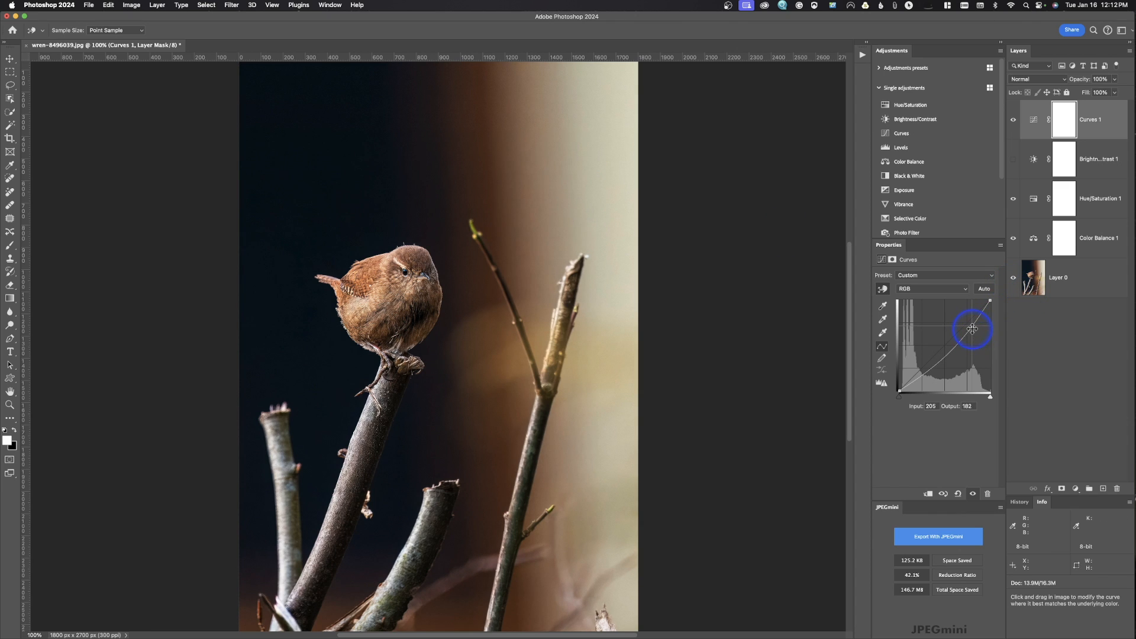
{"action": "left_click_drag", "start_coordinate": [972, 329], "coordinate": [970, 398]}
{"action": "left_click_drag", "start_coordinate": [947, 338], "coordinate": [948, 339]}
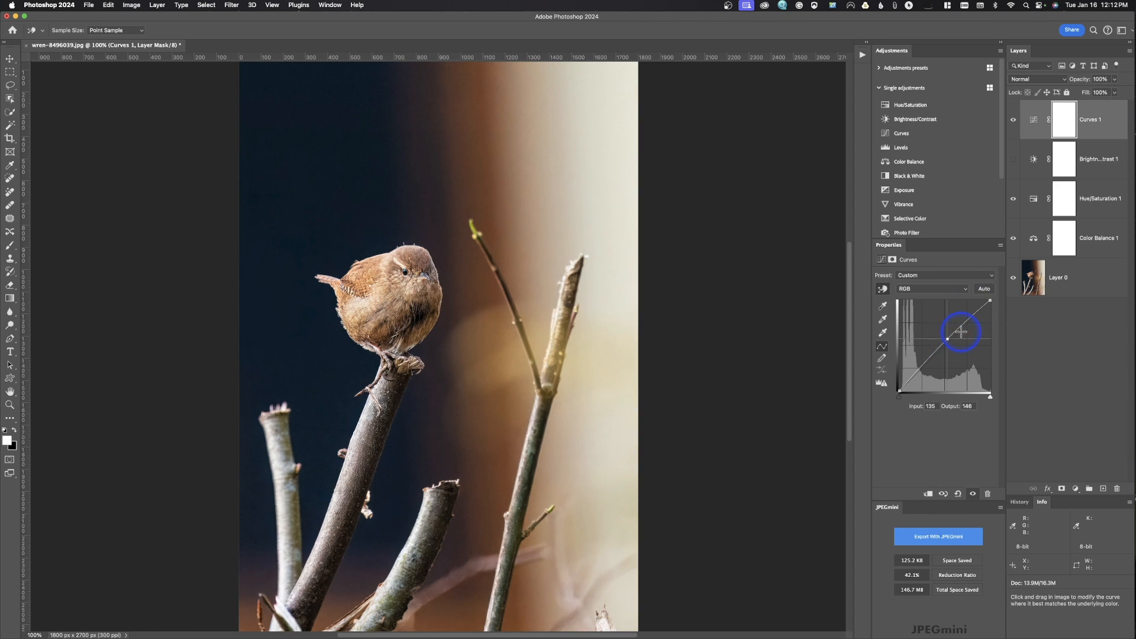
Add a point at input 119, output 113 to the Red channel curve and return to the RGB channel.
{"action": "left_click", "coordinate": [926, 290]}
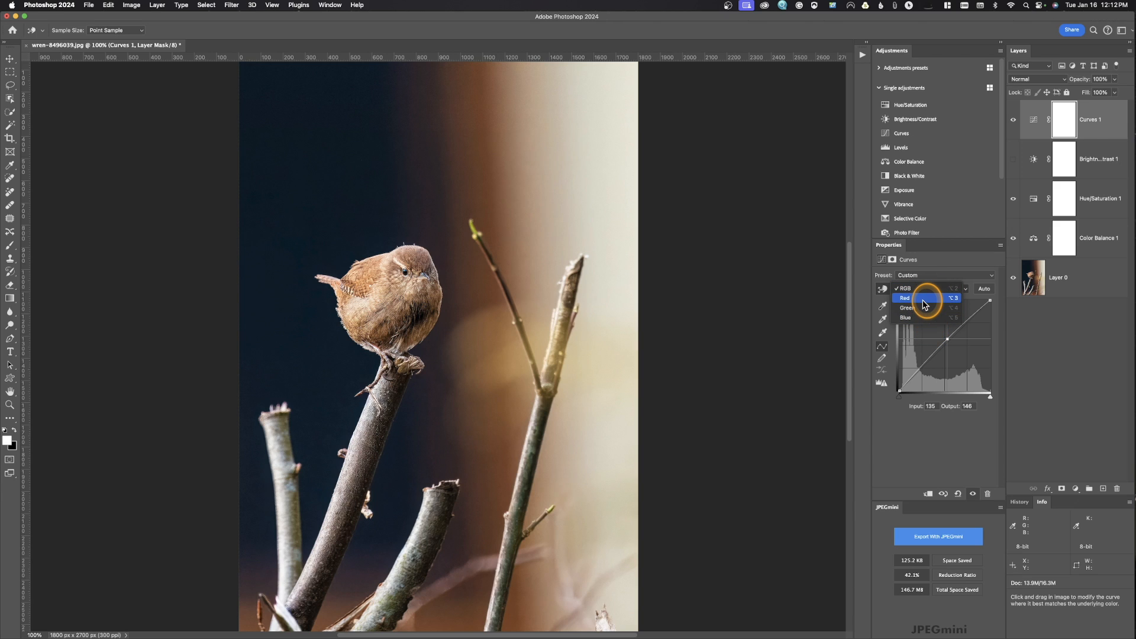
{"action": "left_click", "coordinate": [924, 304]}
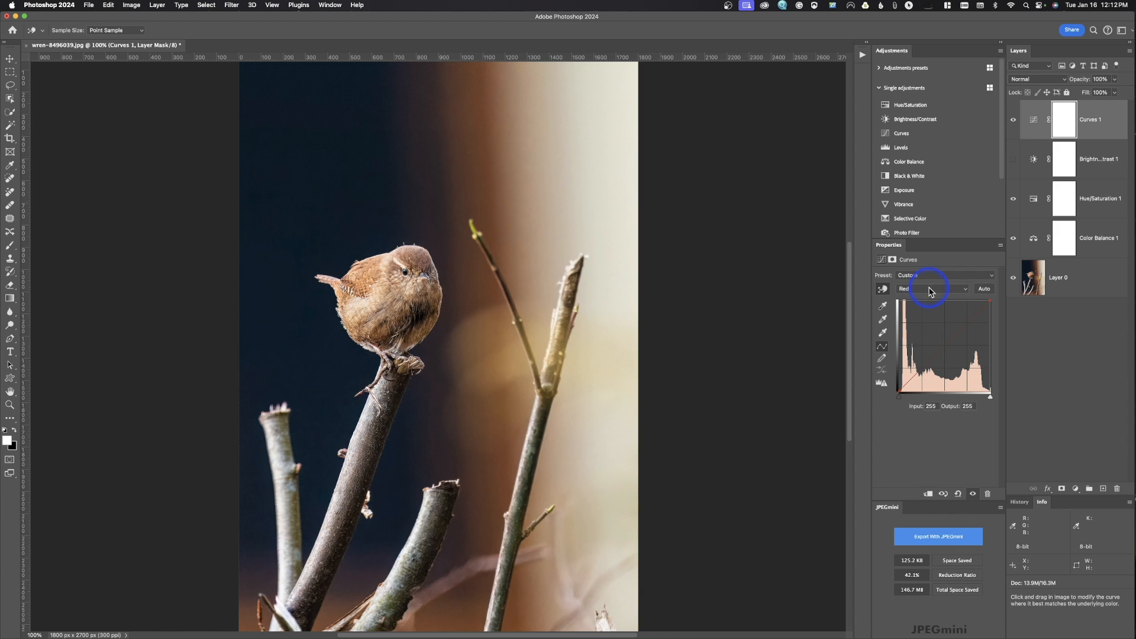
{"action": "mouse_move", "coordinate": [939, 346]}
{"action": "left_mouse_down"}
{"action": "mouse_move", "coordinate": [952, 357]}
{"action": "mouse_move", "coordinate": [943, 351]}
{"action": "left_mouse_up"}
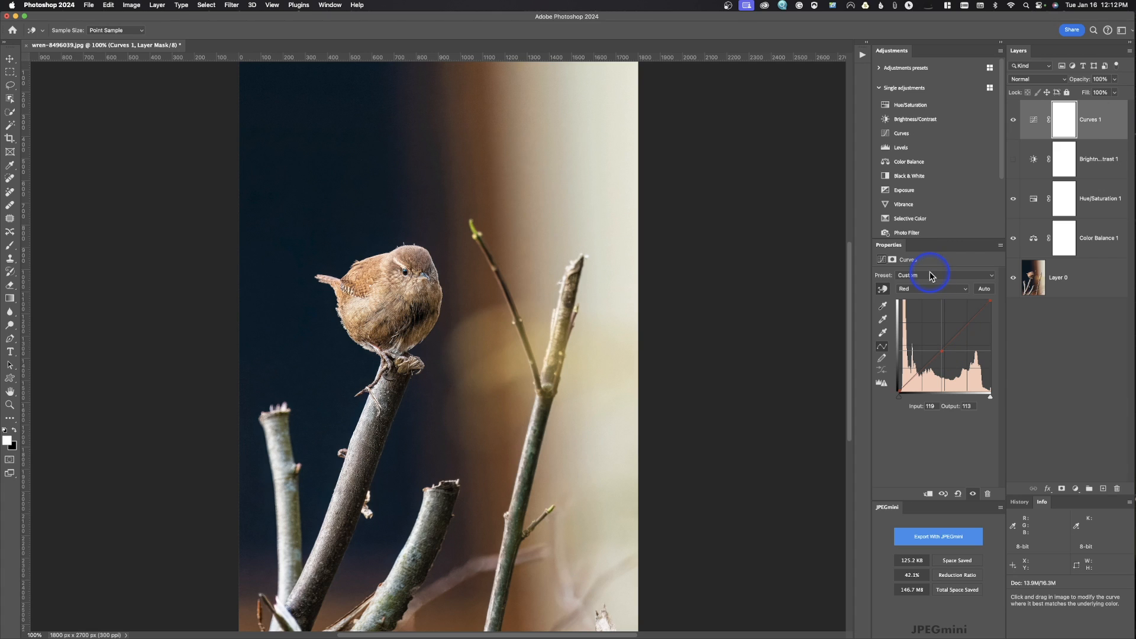
{"action": "left_click", "coordinate": [925, 290]}
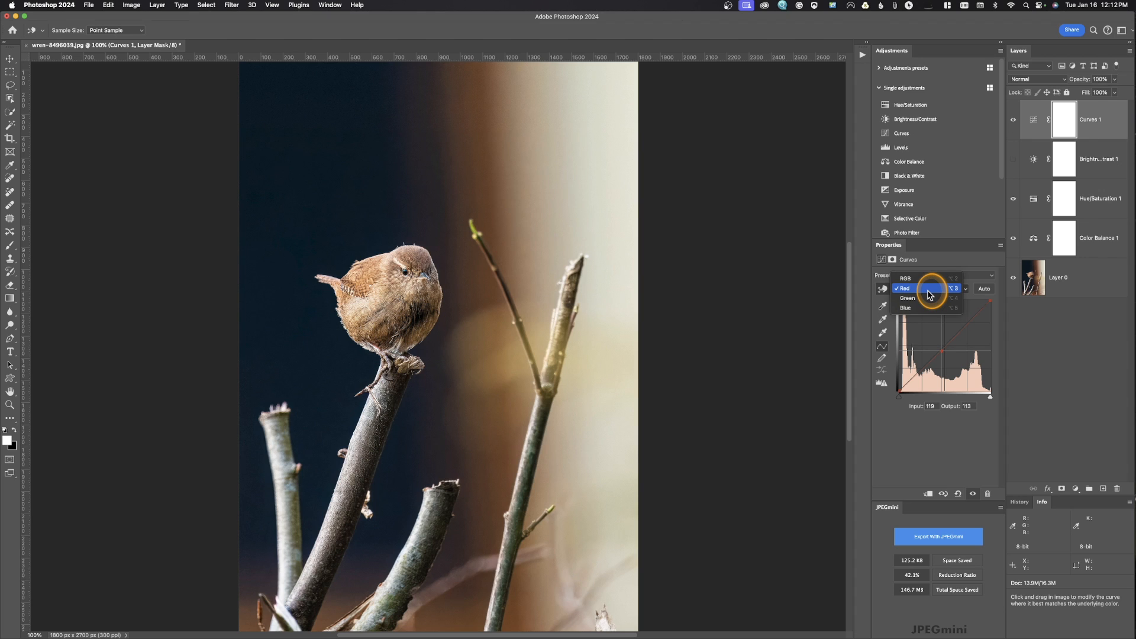
{"action": "left_click", "coordinate": [917, 278]}
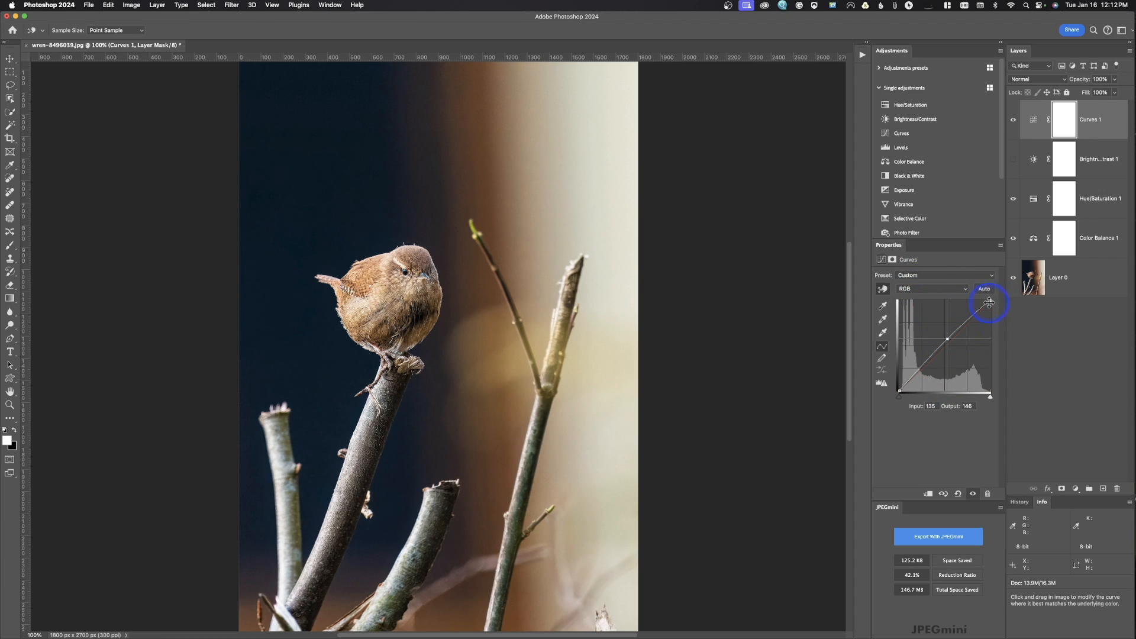
Try moving the RGB curve's white and black points, restore them to 255 and 0, and remove the midtone point.
{"action": "mouse_move", "coordinate": [990, 396]}
{"action": "left_mouse_down"}
{"action": "mouse_move", "coordinate": [970, 393]}
{"action": "mouse_move", "coordinate": [1001, 393]}
{"action": "left_mouse_up"}
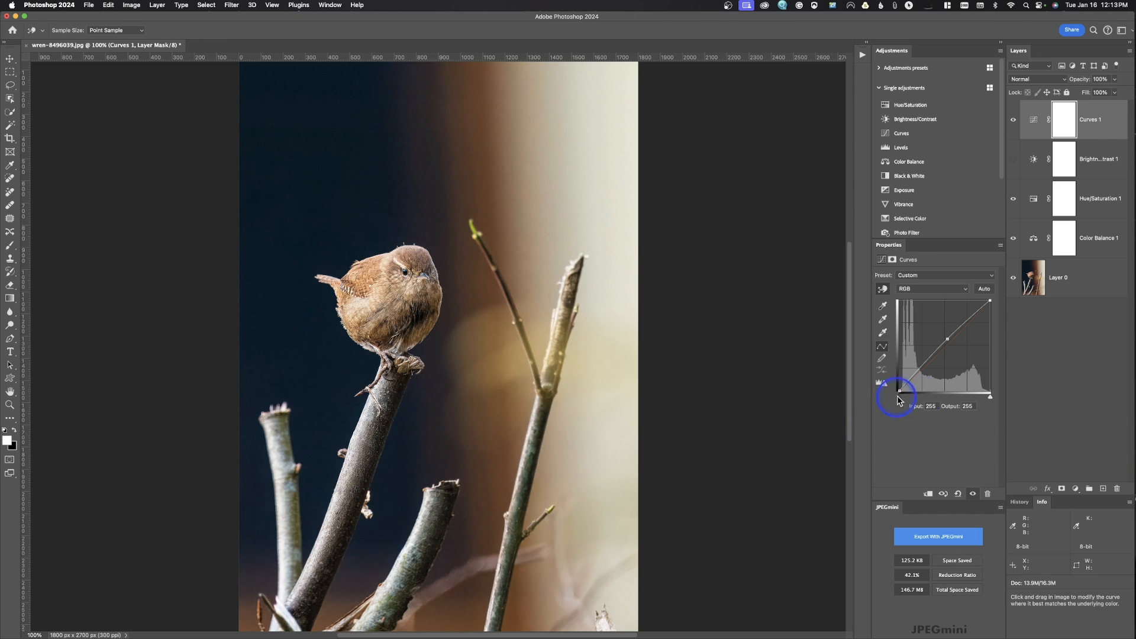
{"action": "mouse_move", "coordinate": [899, 394]}
{"action": "left_mouse_down"}
{"action": "mouse_move", "coordinate": [911, 403]}
{"action": "mouse_move", "coordinate": [895, 398]}
{"action": "mouse_move", "coordinate": [908, 385]}
{"action": "left_mouse_up"}
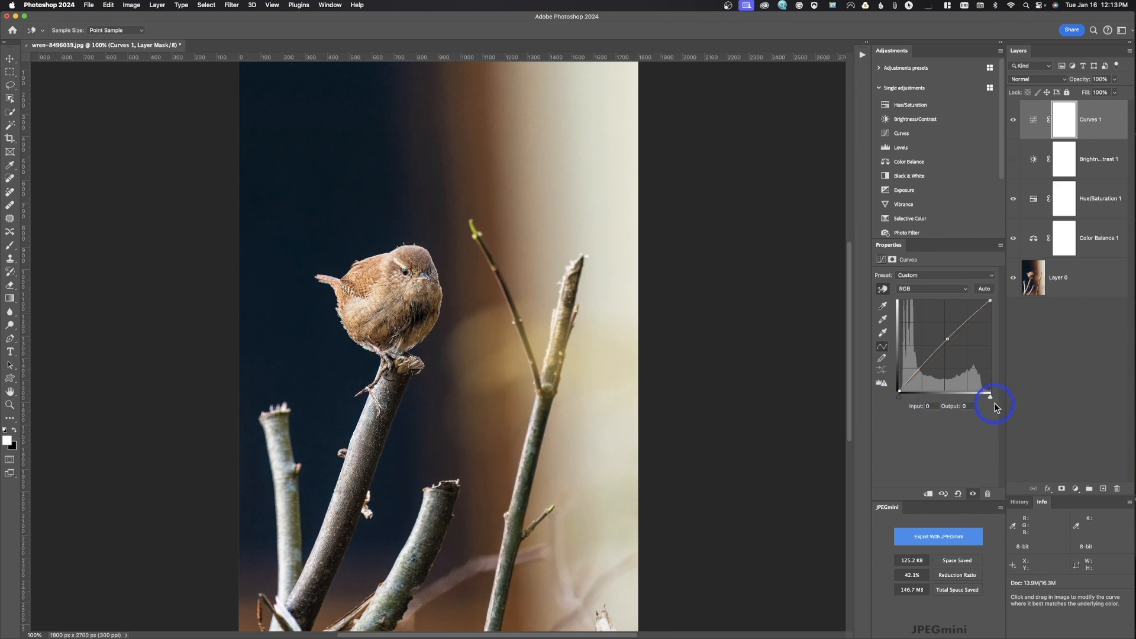
{"action": "left_click_drag", "start_coordinate": [948, 337], "coordinate": [996, 299]}
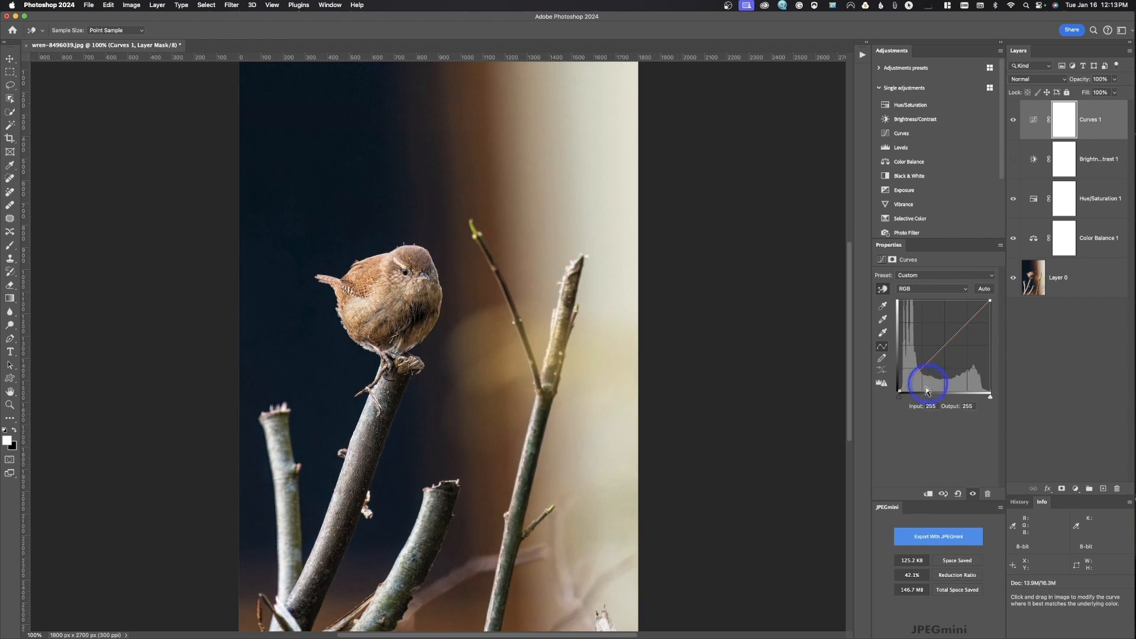
{"action": "mouse_move", "coordinate": [899, 390]}
{"action": "left_mouse_down"}
{"action": "mouse_move", "coordinate": [895, 367]}
{"action": "mouse_move", "coordinate": [893, 388]}
{"action": "mouse_move", "coordinate": [907, 393]}
{"action": "mouse_move", "coordinate": [897, 395]}
{"action": "left_mouse_up"}
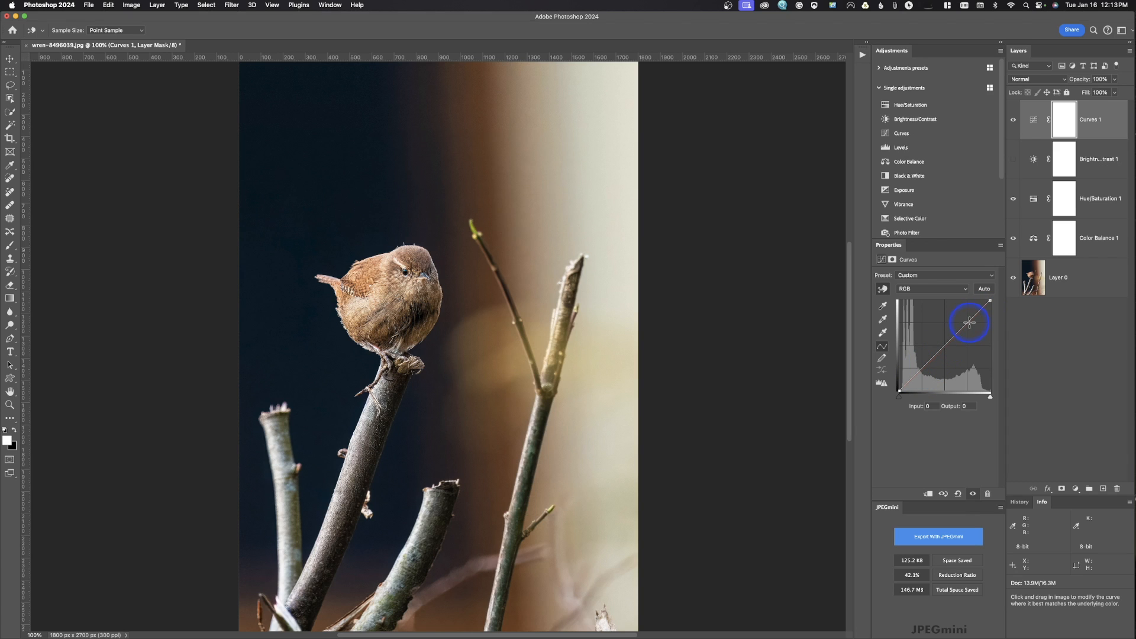
Shape the RGB curve with points at input 200, output 187 and input 81, output 77, and try extra bends between them.
{"action": "left_click_drag", "start_coordinate": [969, 322], "coordinate": [970, 324]}
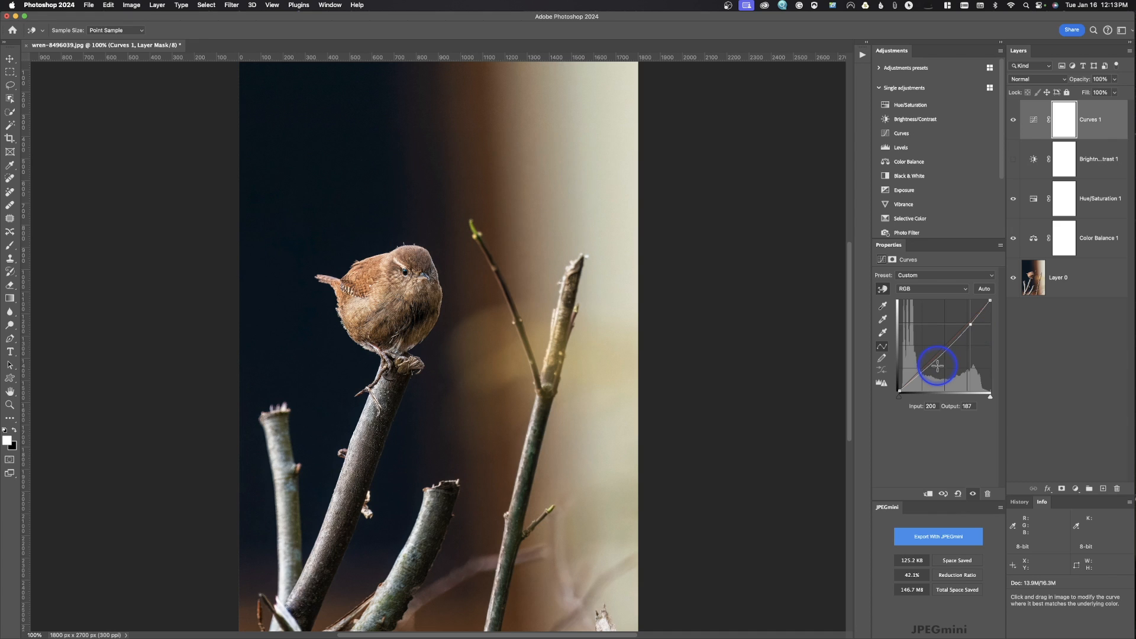
{"action": "left_click_drag", "start_coordinate": [931, 365], "coordinate": [927, 364]}
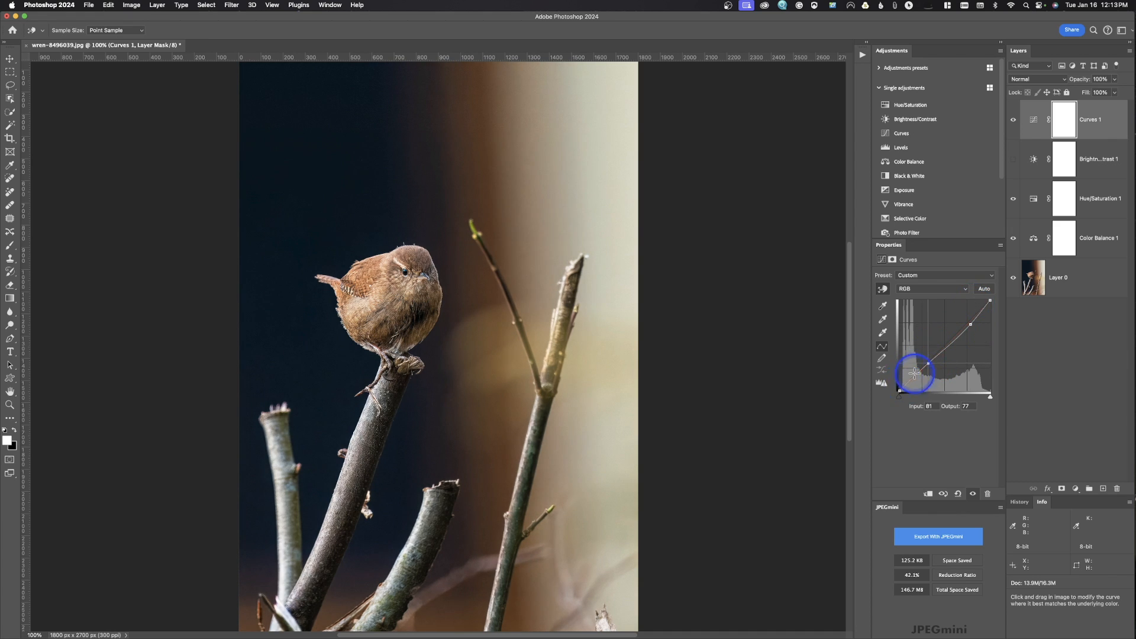
{"action": "left_click_drag", "start_coordinate": [947, 347], "coordinate": [958, 335]}
{"action": "left_click", "coordinate": [964, 336]}
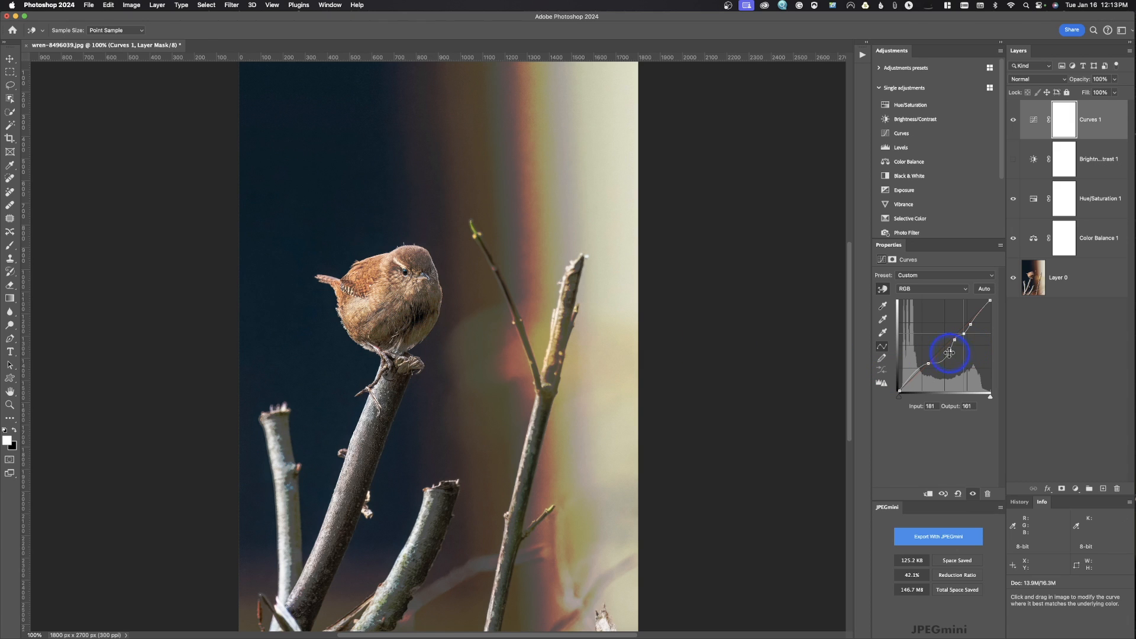
{"action": "left_click_drag", "start_coordinate": [950, 354], "coordinate": [960, 338]}
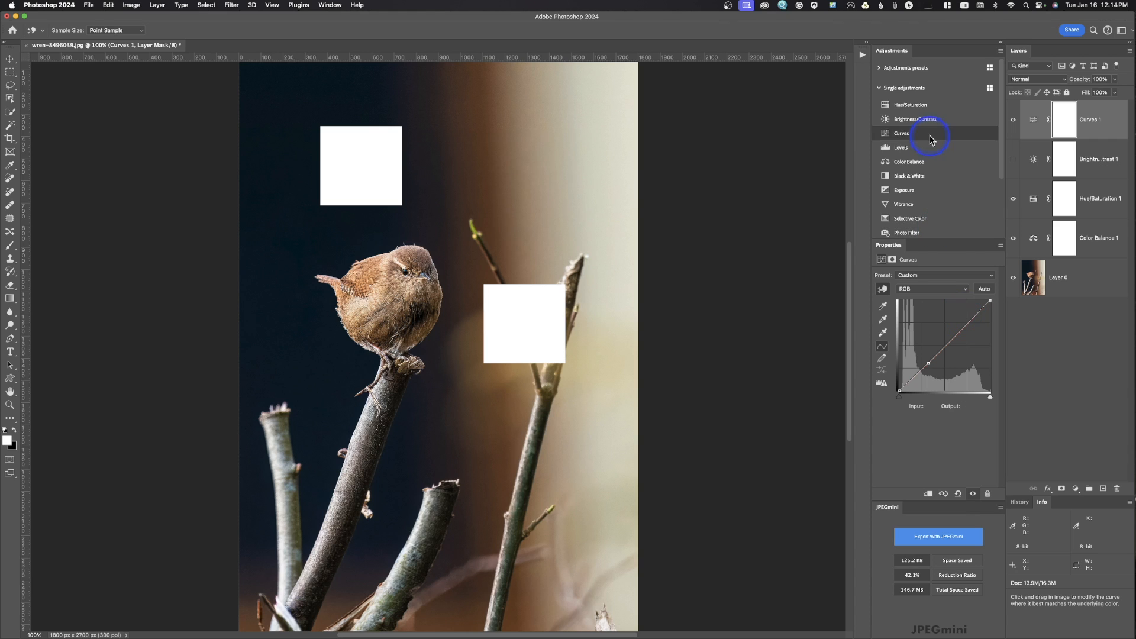
Add a Levels adjustment layer and try setting its black point from the dark background beside the bird.
{"action": "left_click", "coordinate": [905, 148]}
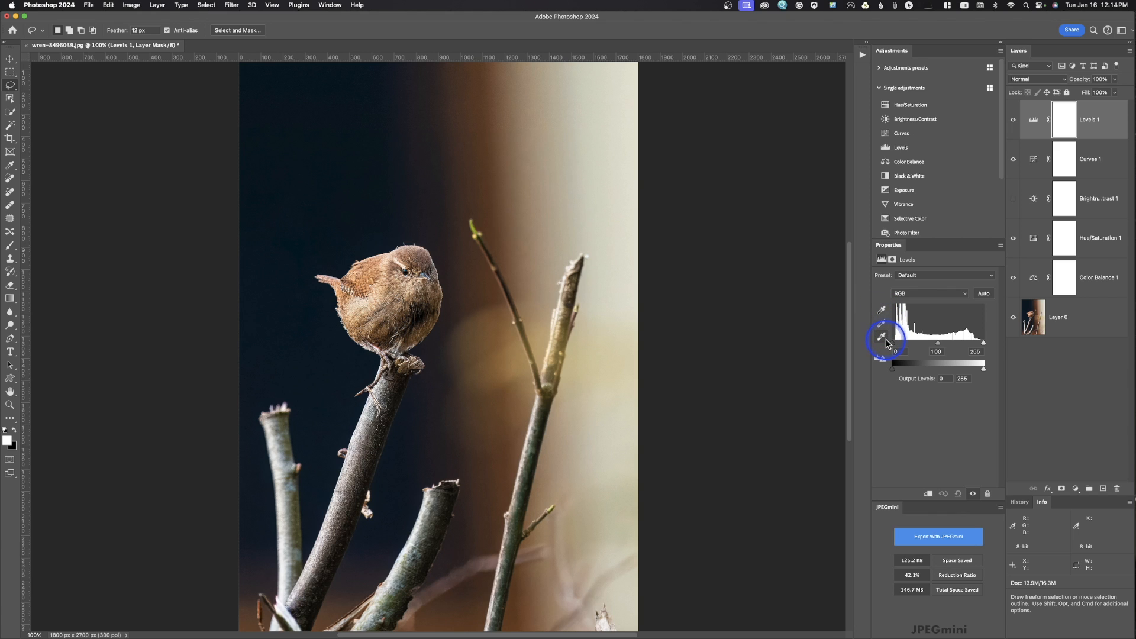
{"action": "left_click", "coordinate": [881, 310]}
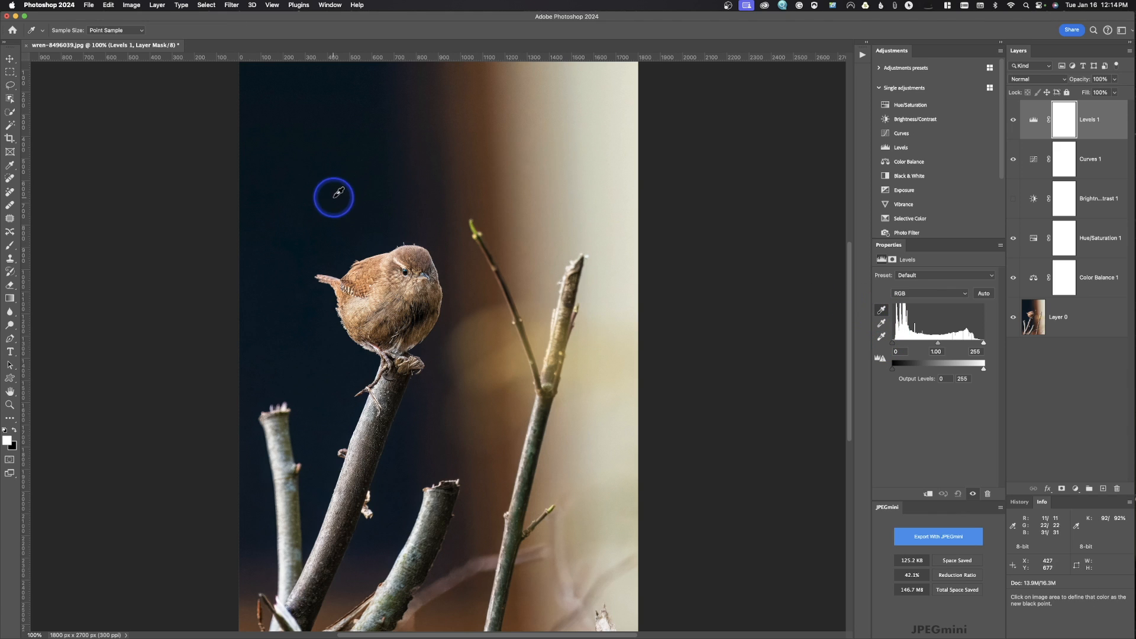
{"action": "mouse_move", "coordinate": [319, 172]}
{"action": "left_mouse_down"}
{"action": "mouse_move", "coordinate": [334, 186]}
{"action": "mouse_move", "coordinate": [323, 193]}
{"action": "left_mouse_up"}
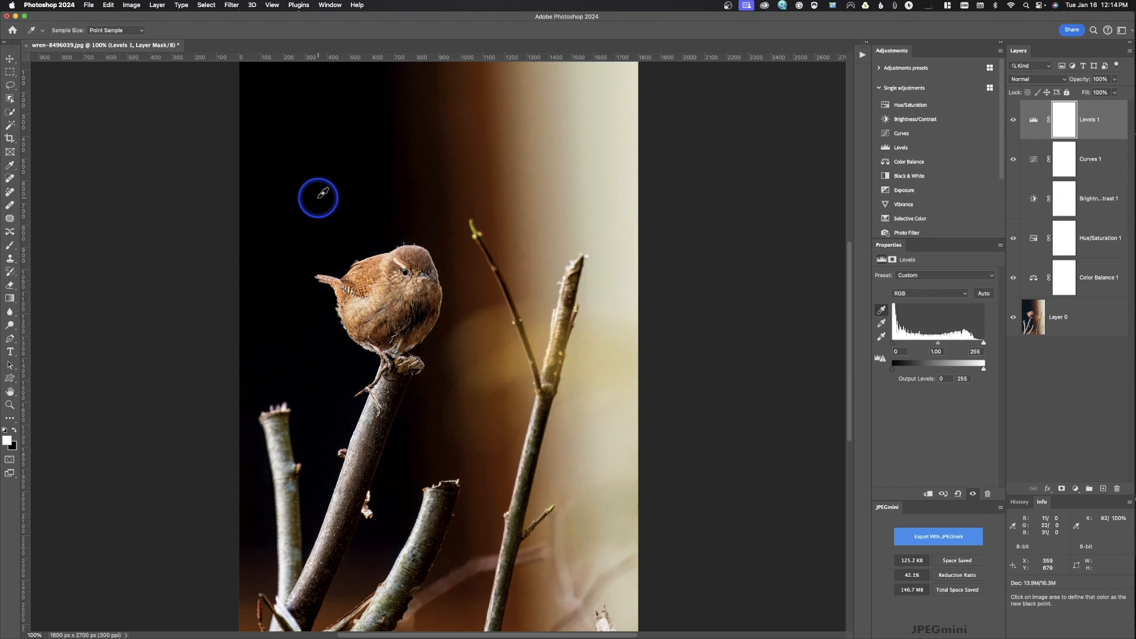
{"action": "left_click_drag", "start_coordinate": [323, 192], "coordinate": [770, 247]}
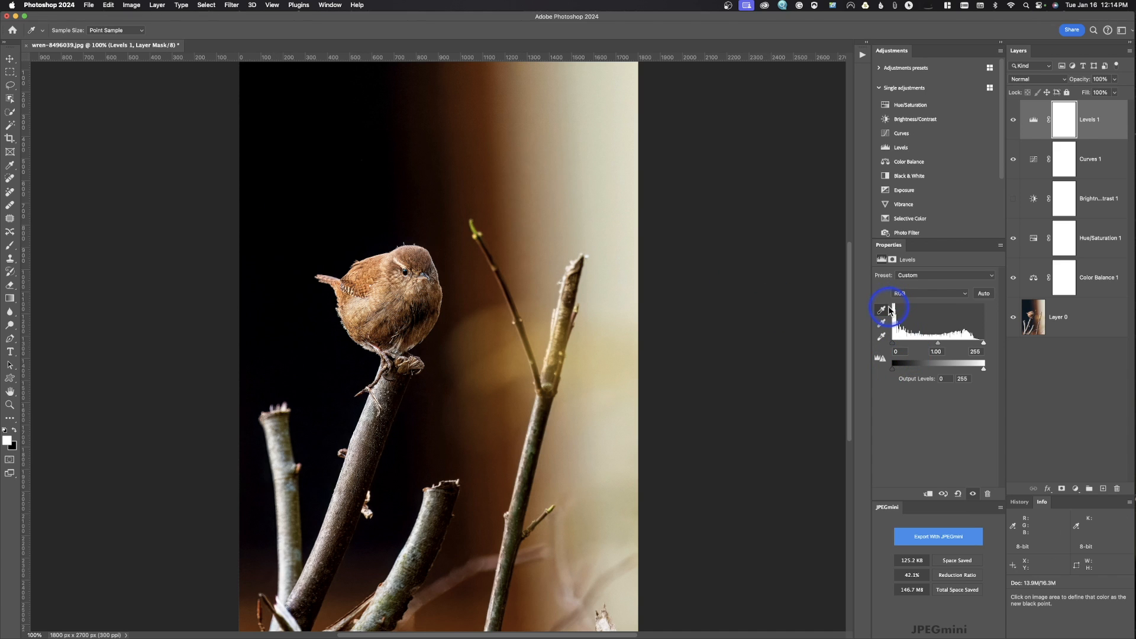
Try setting the Levels gray point from the pale background and undo the sampled Levels changes.
{"action": "left_click", "coordinate": [881, 324]}
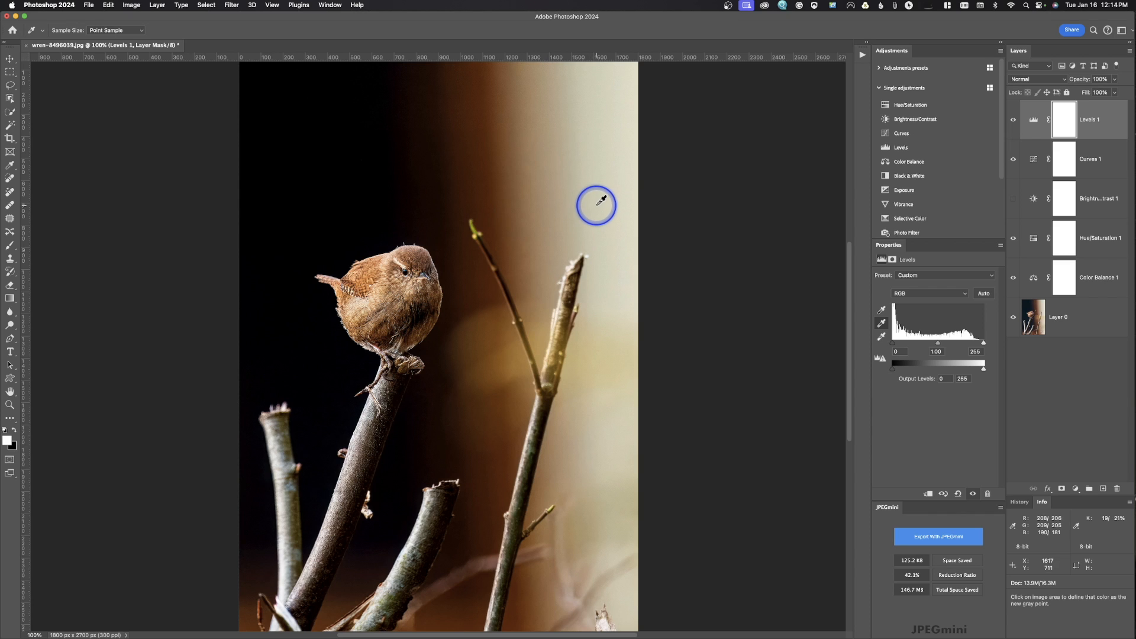
{"action": "left_click", "coordinate": [606, 166]}
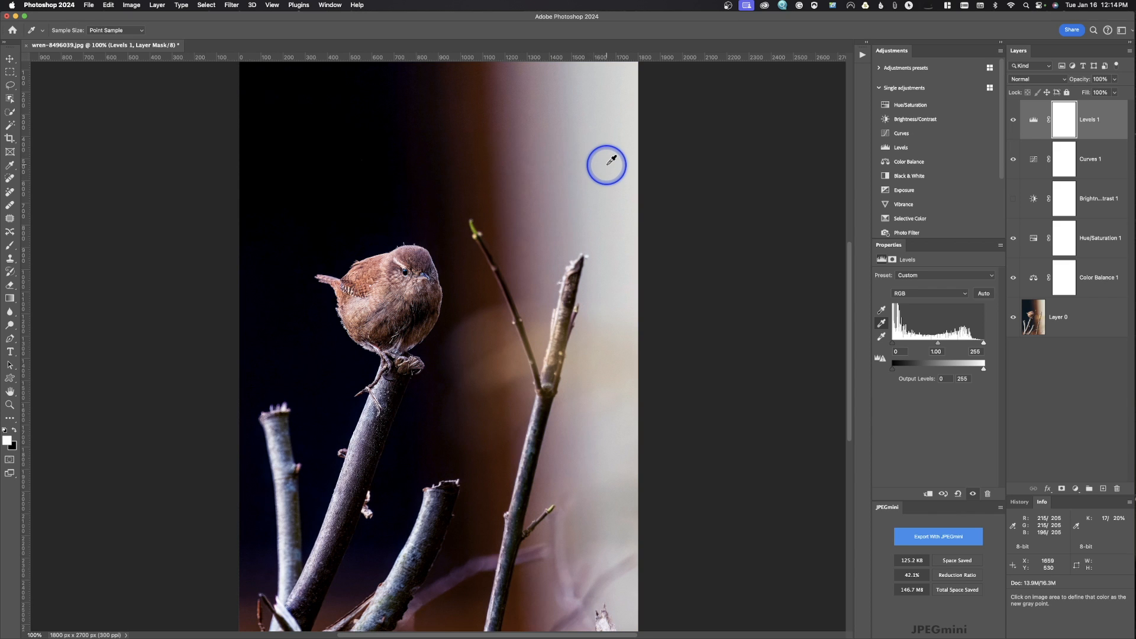
{"action": "key", "text": "super+z"}
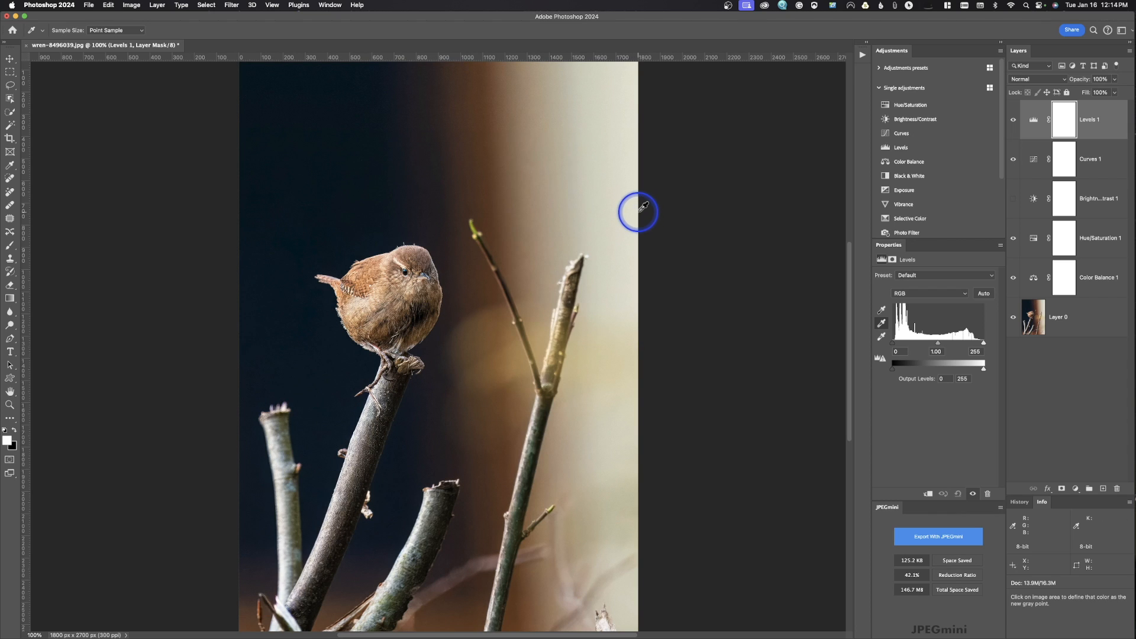
Set the Levels white point from the pale branch tip at the photo's lower edge and raise the midtone input to 1.18.
{"action": "left_click", "coordinate": [881, 336]}
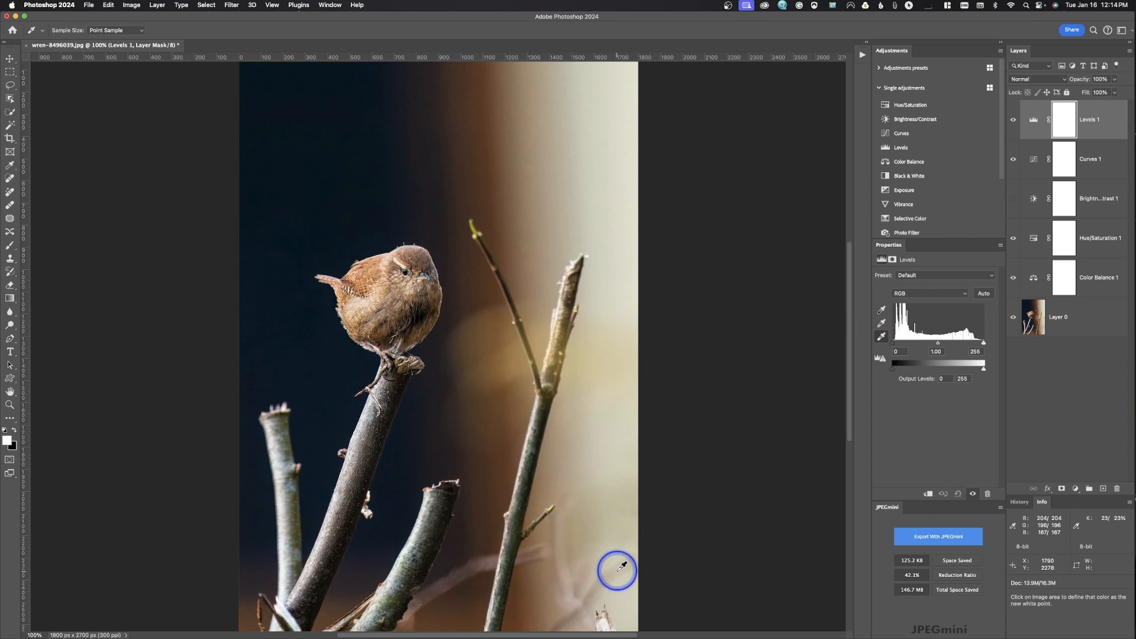
{"action": "left_click", "coordinate": [605, 622]}
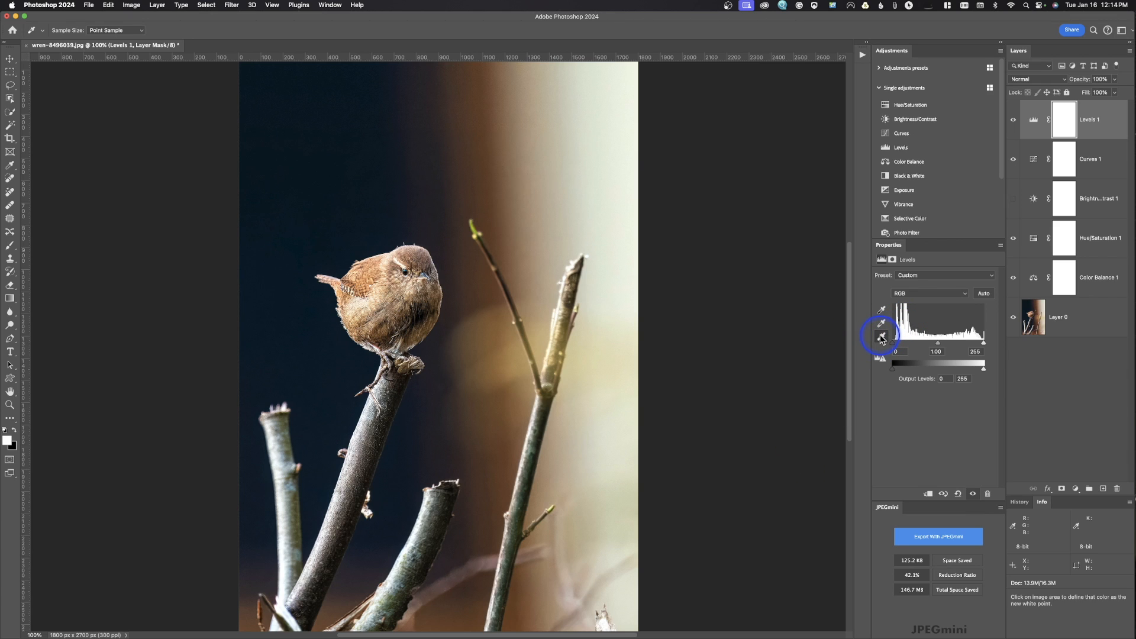
{"action": "mouse_move", "coordinate": [892, 343]}
{"action": "left_mouse_down"}
{"action": "mouse_move", "coordinate": [905, 344]}
{"action": "mouse_move", "coordinate": [892, 344]}
{"action": "left_mouse_up"}
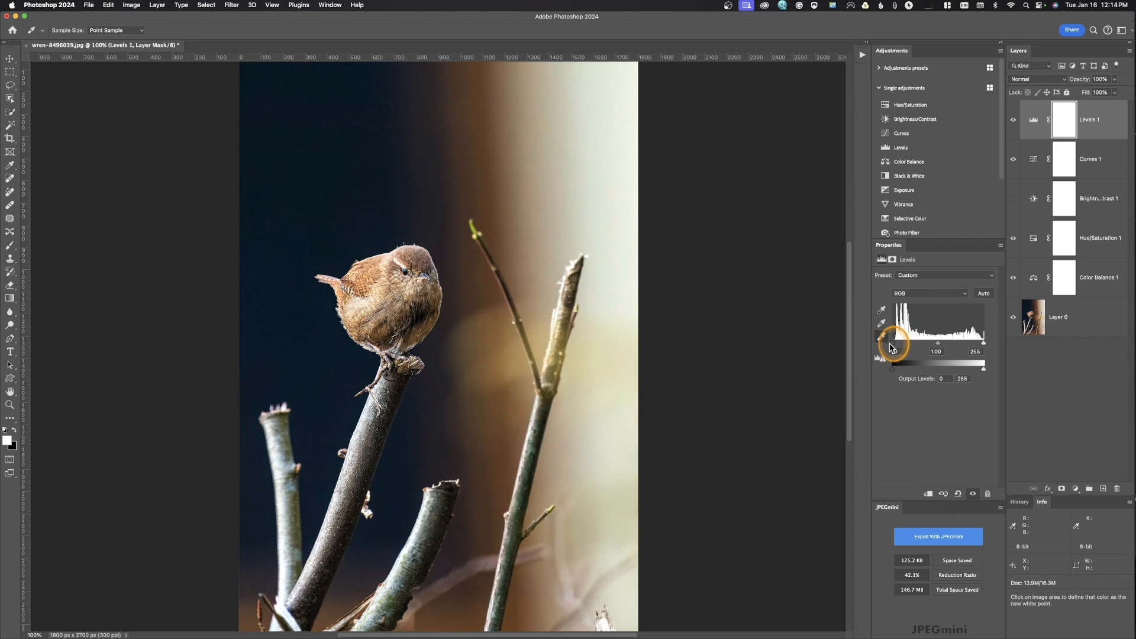
{"action": "left_click_drag", "start_coordinate": [984, 343], "coordinate": [962, 349]}
{"action": "left_click", "coordinate": [940, 342]}
{"action": "left_click_drag", "start_coordinate": [939, 344], "coordinate": [887, 375]}
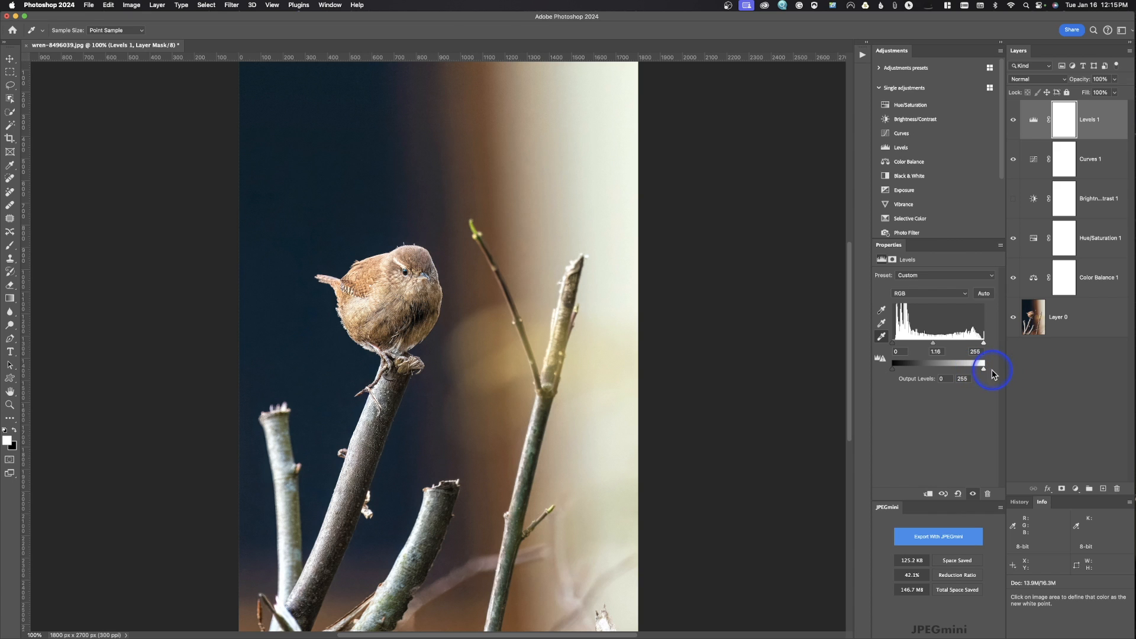
{"action": "mouse_move", "coordinate": [984, 368]}
{"action": "left_mouse_down"}
{"action": "mouse_move", "coordinate": [975, 375]}
{"action": "mouse_move", "coordinate": [996, 372]}
{"action": "left_mouse_up"}
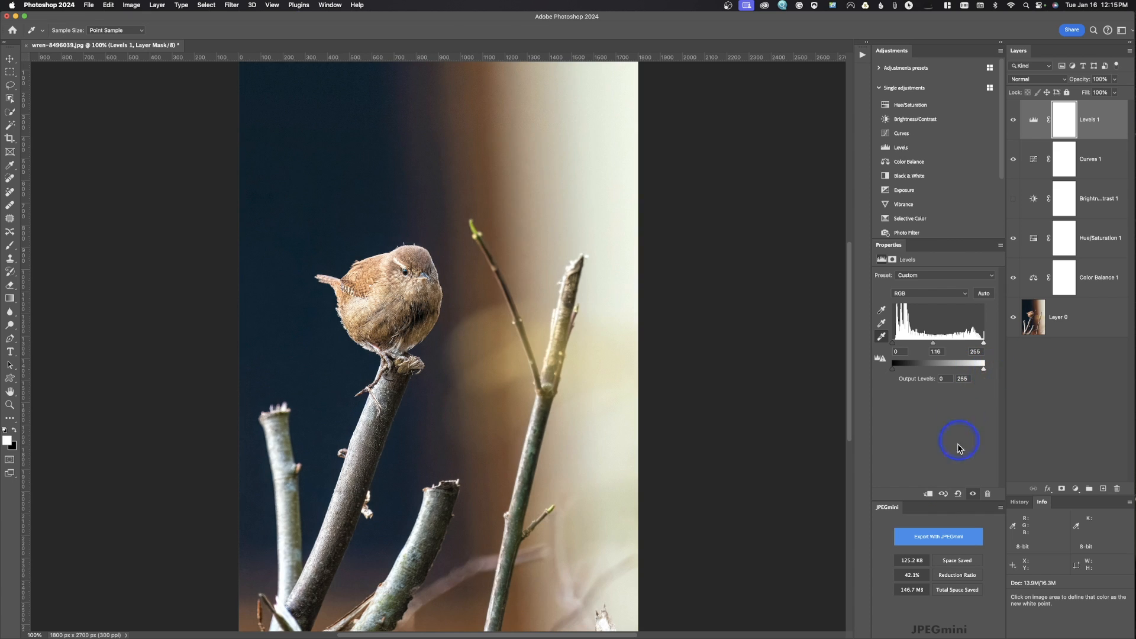
Keep the Levels adjustment on the RGB channel and hide the Levels 1 and Curves 1 layers.
{"action": "left_click", "coordinate": [921, 294]}
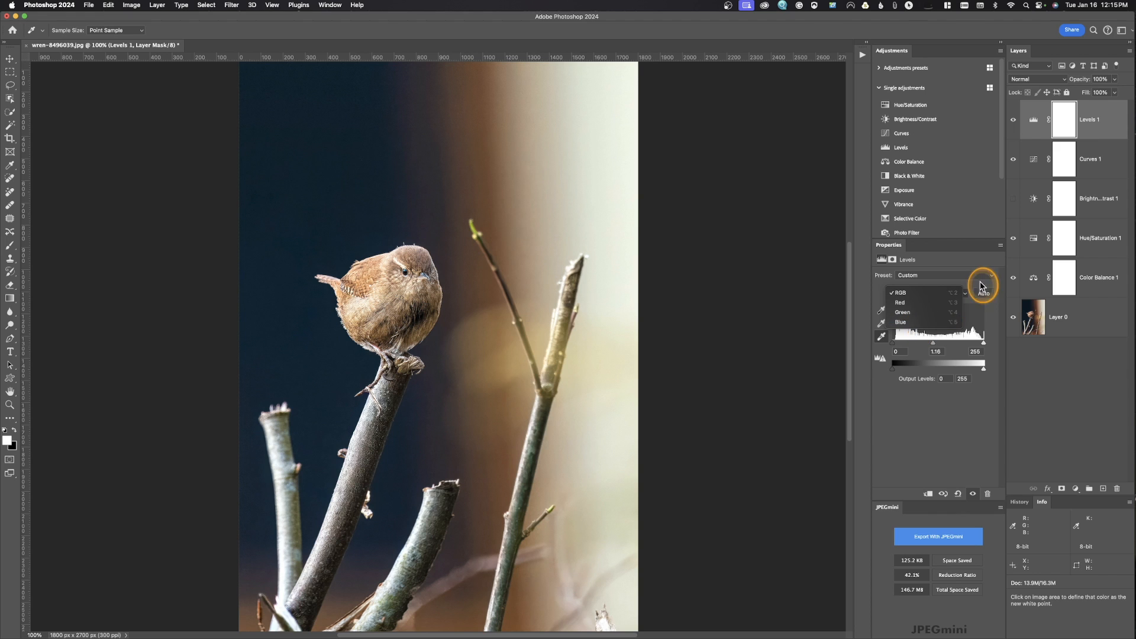
{"action": "left_click", "coordinate": [959, 254]}
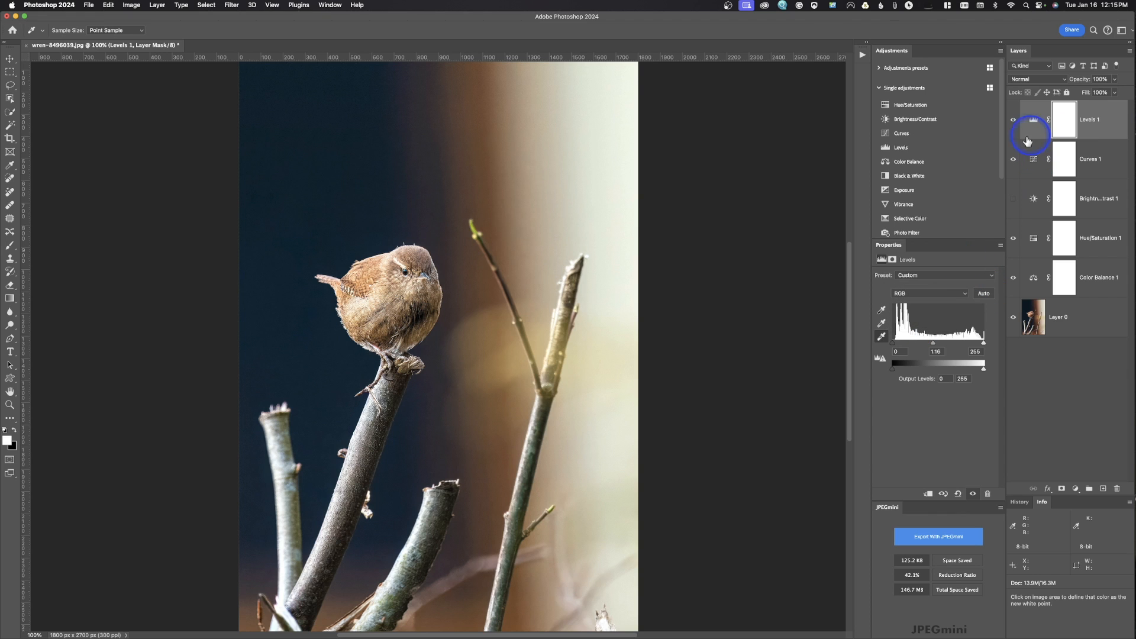
{"action": "left_click_drag", "start_coordinate": [1015, 119], "coordinate": [1014, 158]}
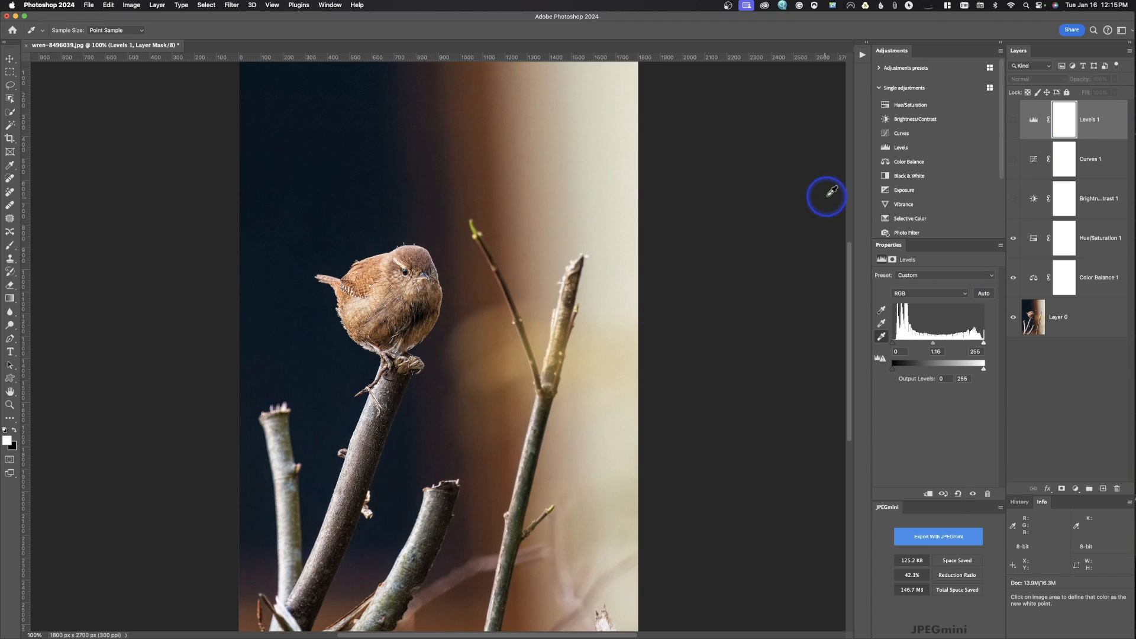
Add a Color Balance adjustment layer, try its midtones at +18 toward red, reset the values and delete the layer.
{"action": "left_click", "coordinate": [910, 163]}
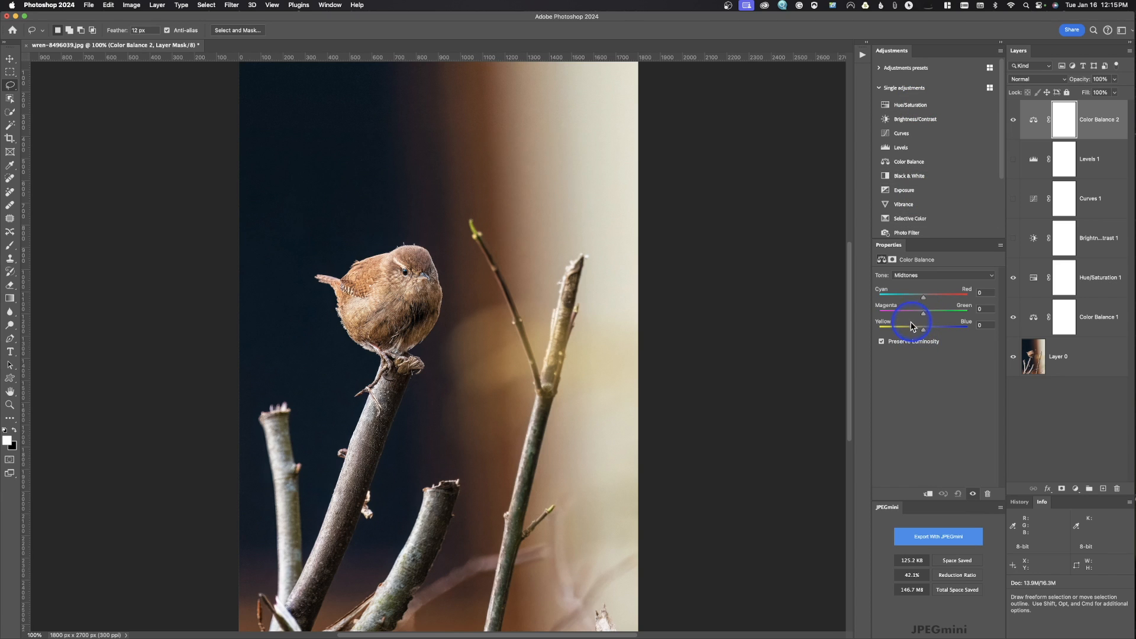
{"action": "left_click", "coordinate": [921, 277]}
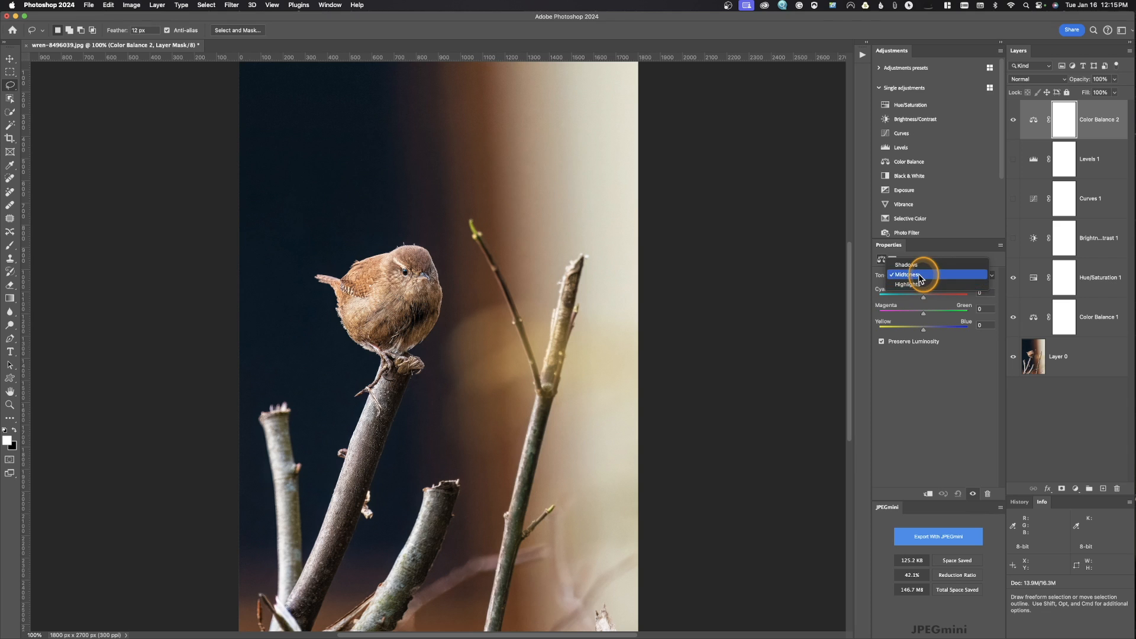
{"action": "left_click", "coordinate": [921, 276]}
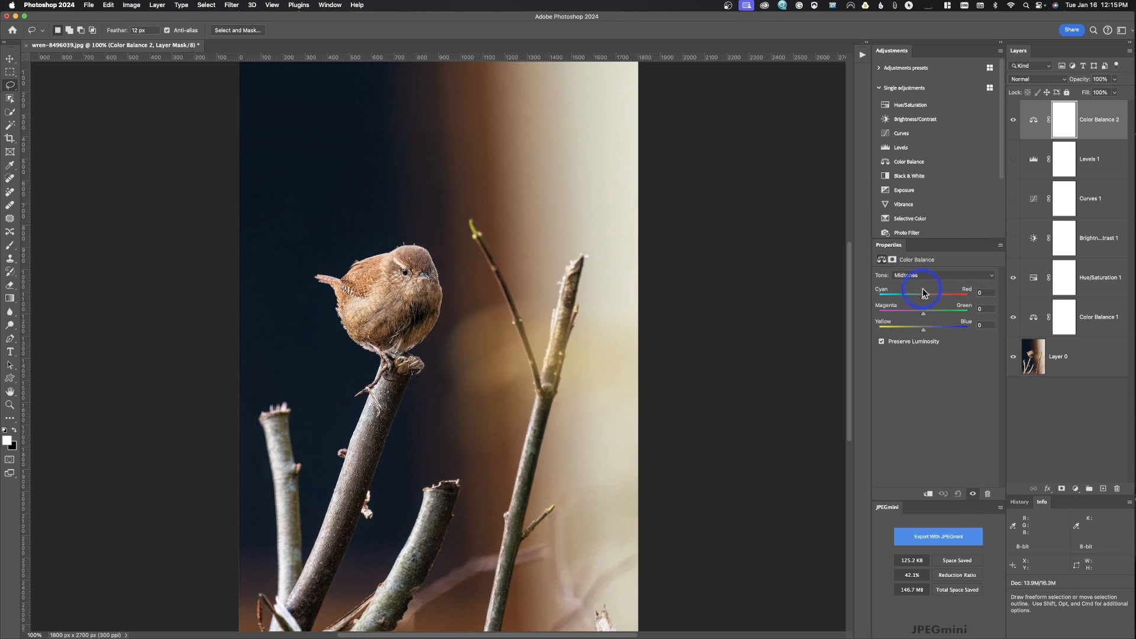
{"action": "mouse_move", "coordinate": [924, 301]}
{"action": "left_mouse_down"}
{"action": "mouse_move", "coordinate": [904, 304]}
{"action": "mouse_move", "coordinate": [943, 299]}
{"action": "mouse_move", "coordinate": [931, 299]}
{"action": "left_mouse_up"}
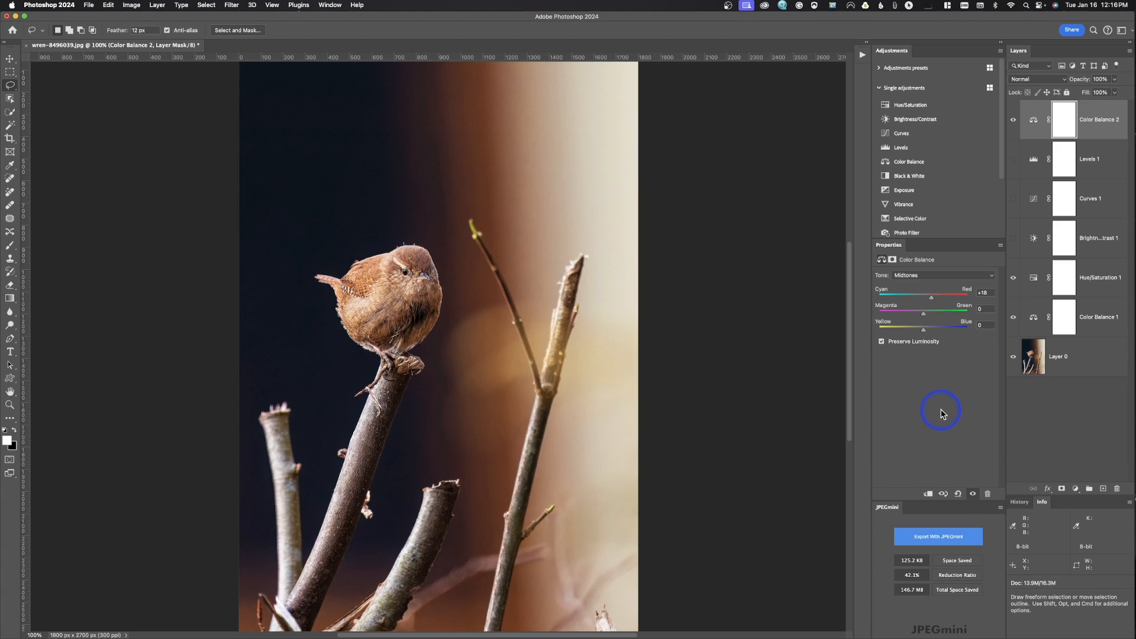
{"action": "left_click", "coordinate": [958, 494]}
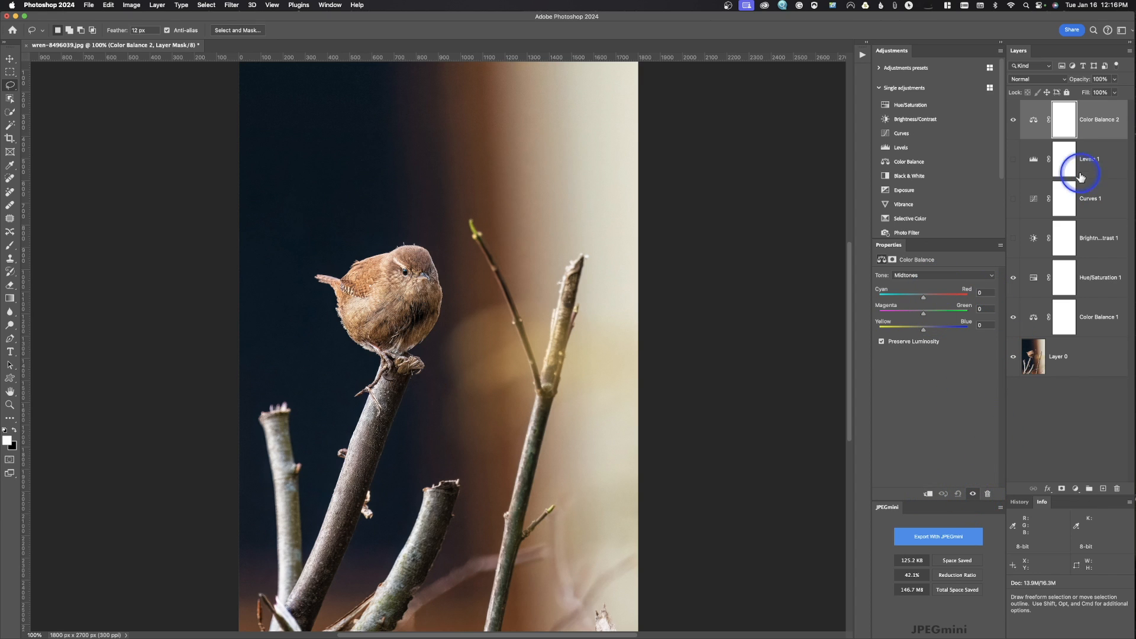
{"action": "left_click", "coordinate": [987, 494]}
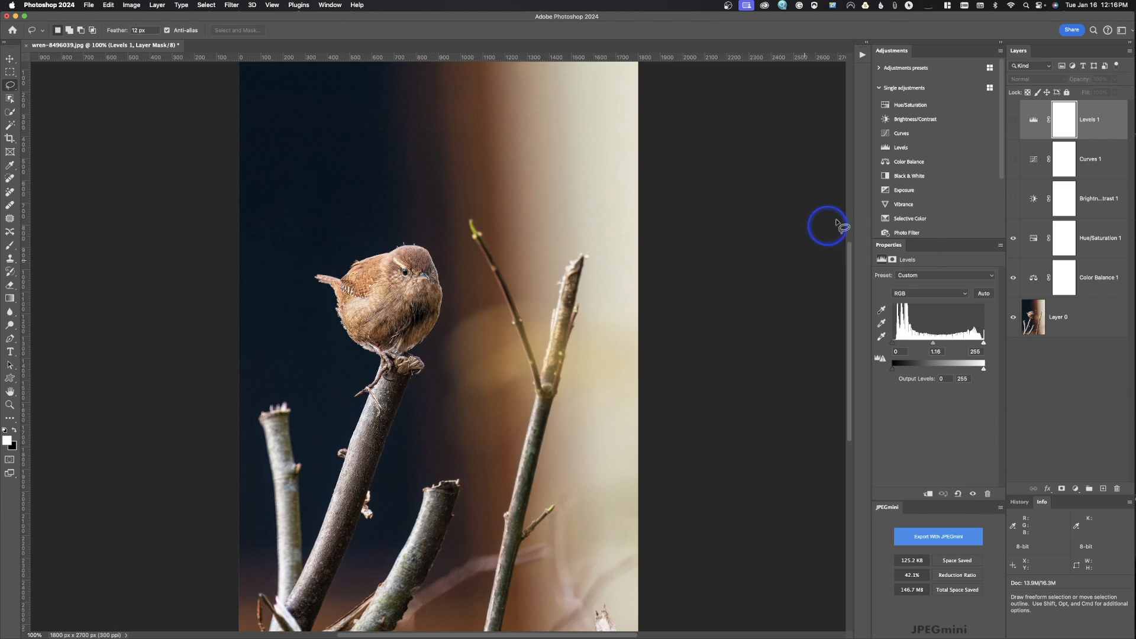
Try a Black & White adjustment layer on the photo with Reds at 50 and Yellows at 70.
{"action": "left_click", "coordinate": [908, 176]}
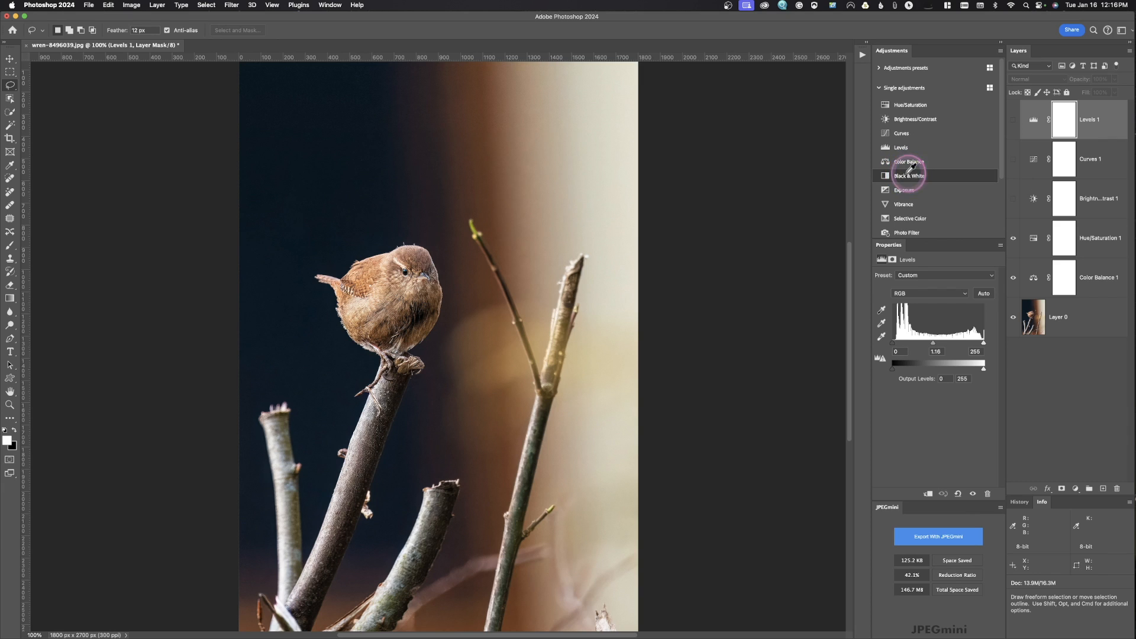
{"action": "left_click", "coordinate": [960, 339]}
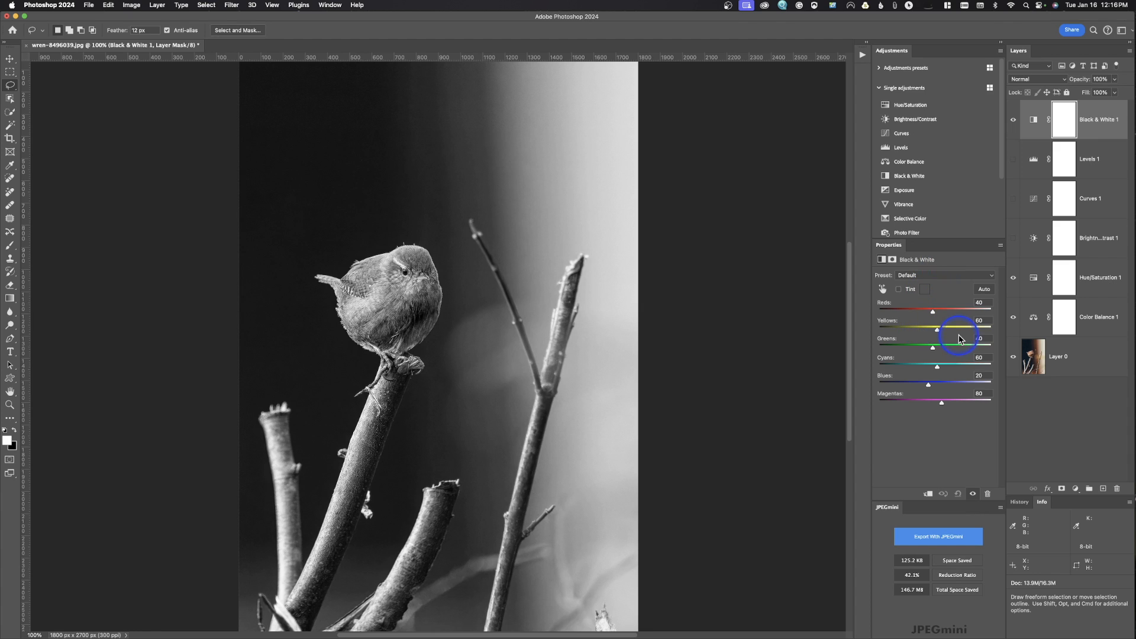
{"action": "left_click", "coordinate": [952, 276]}
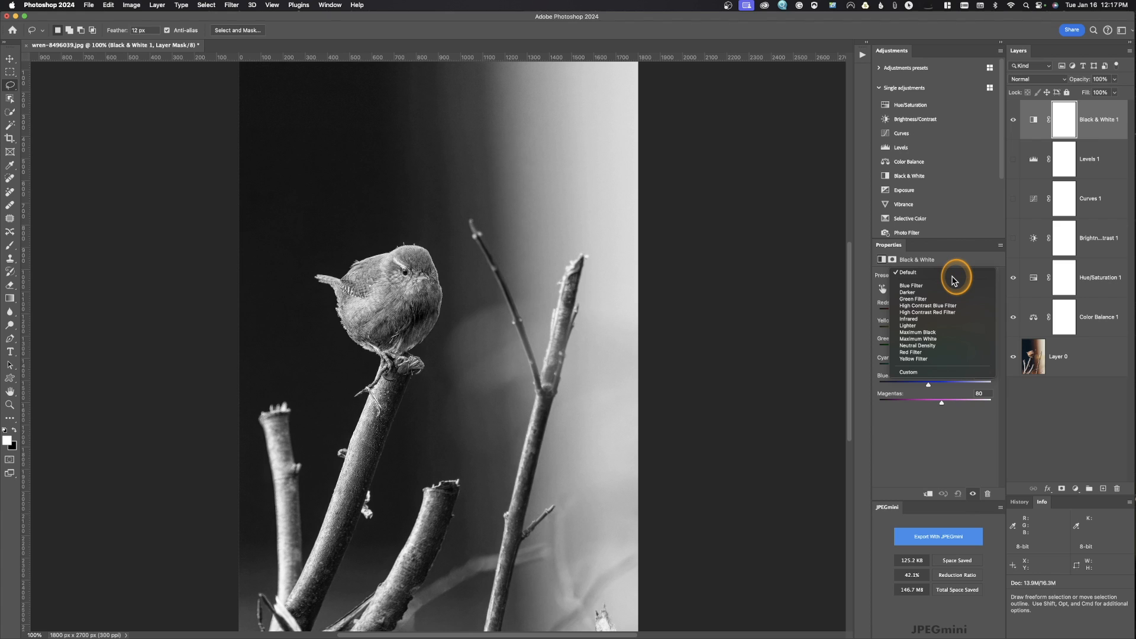
{"action": "left_click", "coordinate": [953, 281]}
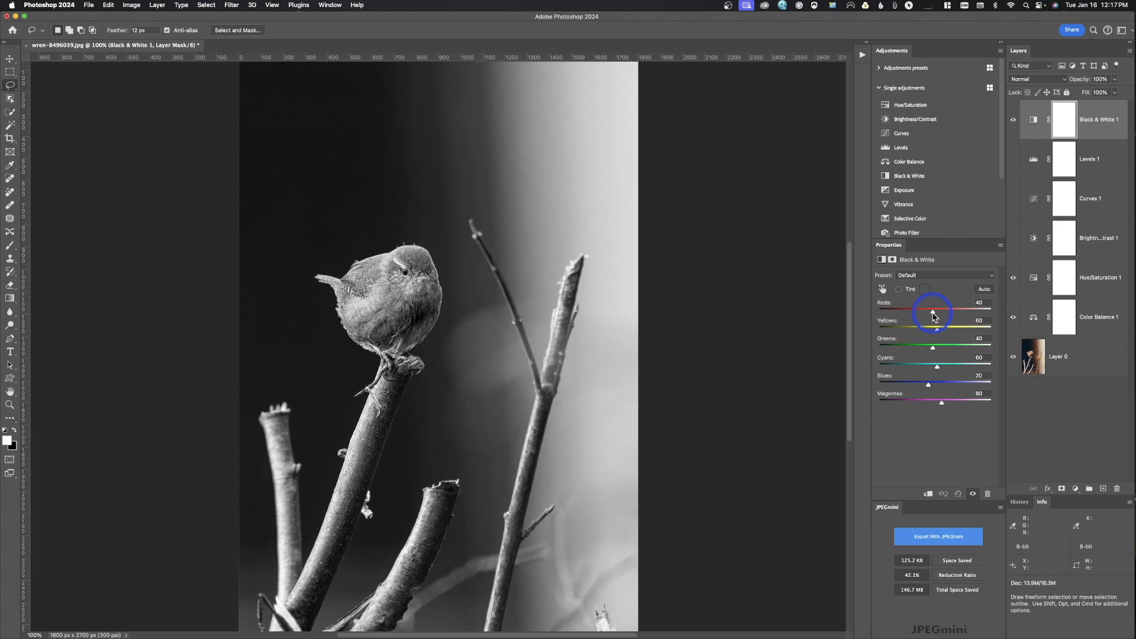
{"action": "mouse_move", "coordinate": [933, 316]}
{"action": "left_mouse_down"}
{"action": "mouse_move", "coordinate": [963, 314]}
{"action": "mouse_move", "coordinate": [935, 320]}
{"action": "mouse_move", "coordinate": [963, 328]}
{"action": "mouse_move", "coordinate": [940, 332]}
{"action": "left_mouse_up"}
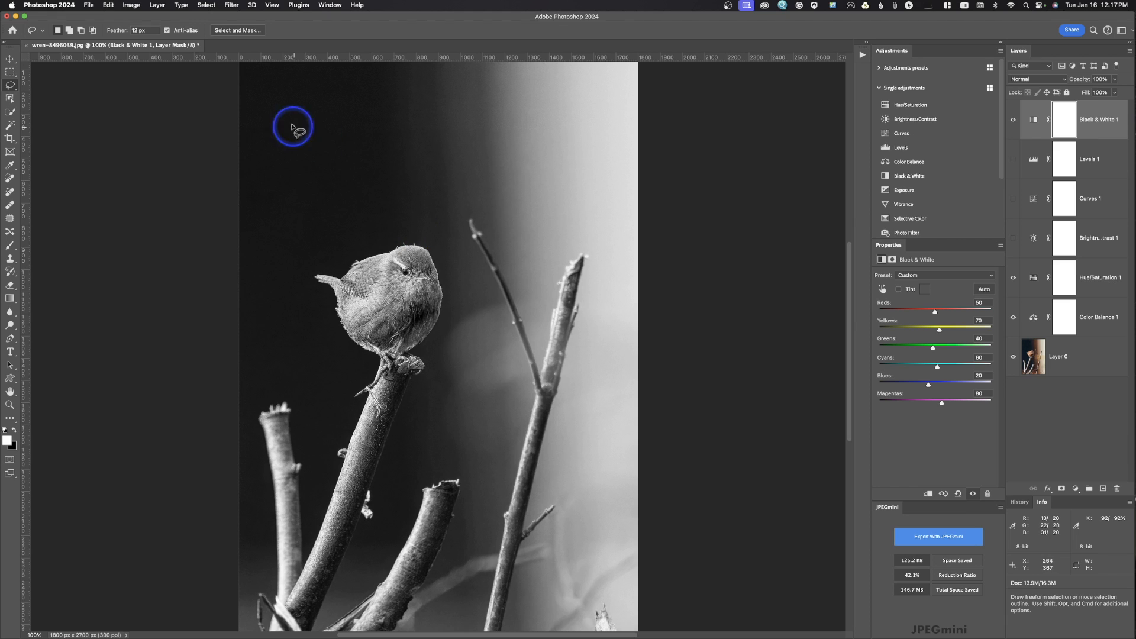
{"action": "key", "text": "v"}
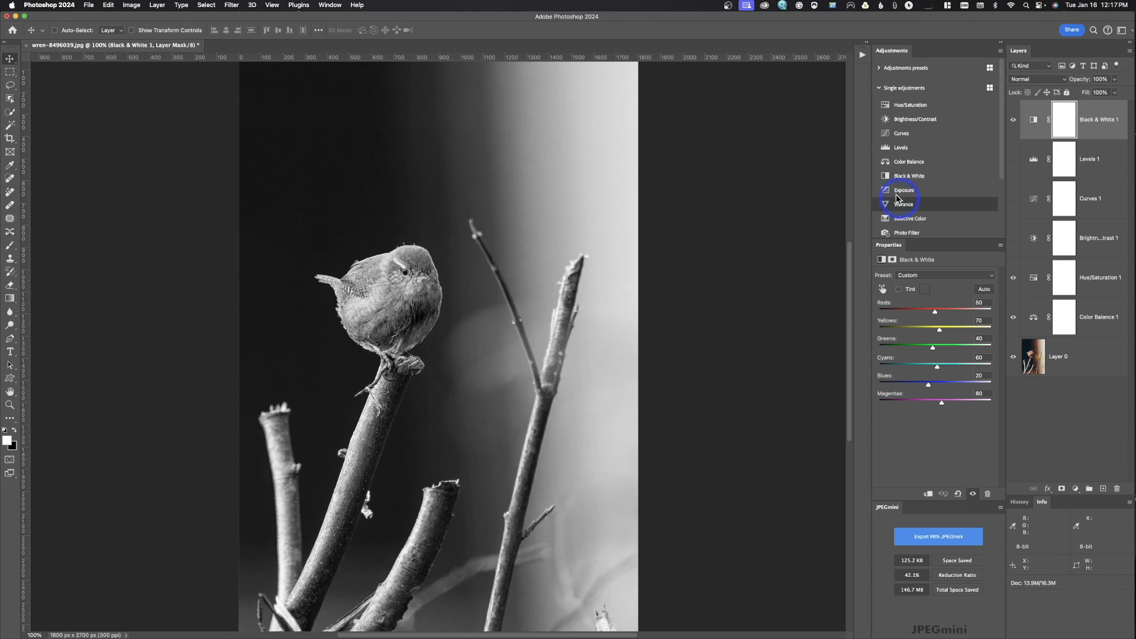
Try tinting the monochrome photo with a Color Balance layer at red +22 and yellow -66 in the midtones, and undo the tint.
{"action": "left_click", "coordinate": [905, 162]}
{"action": "left_click_drag", "start_coordinate": [923, 330], "coordinate": [894, 330]}
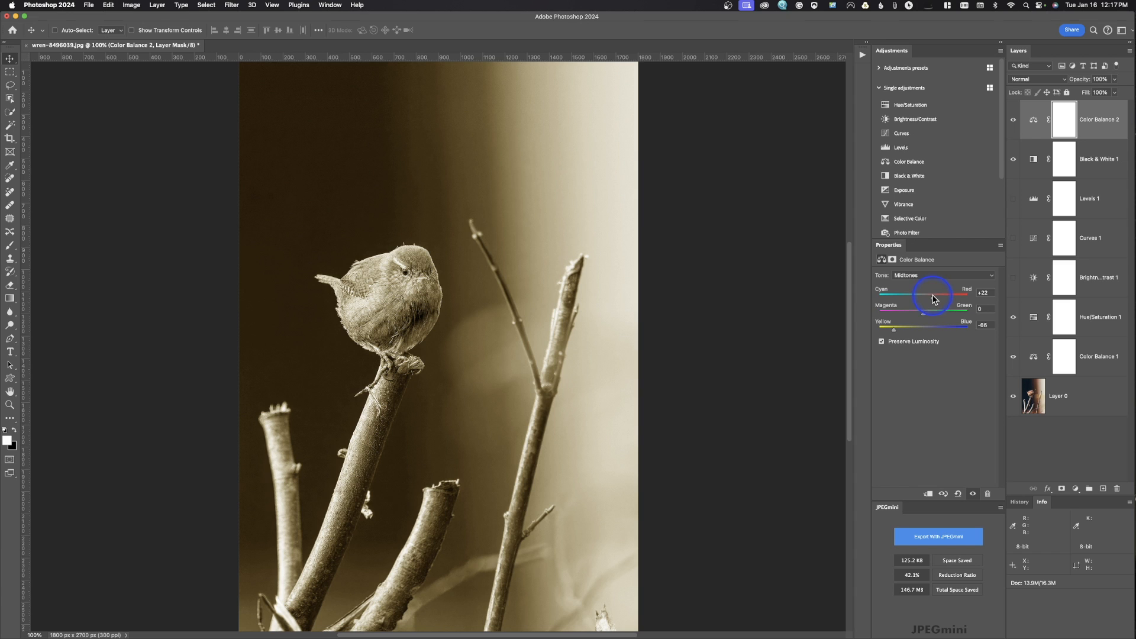
{"action": "key", "text": "super"}
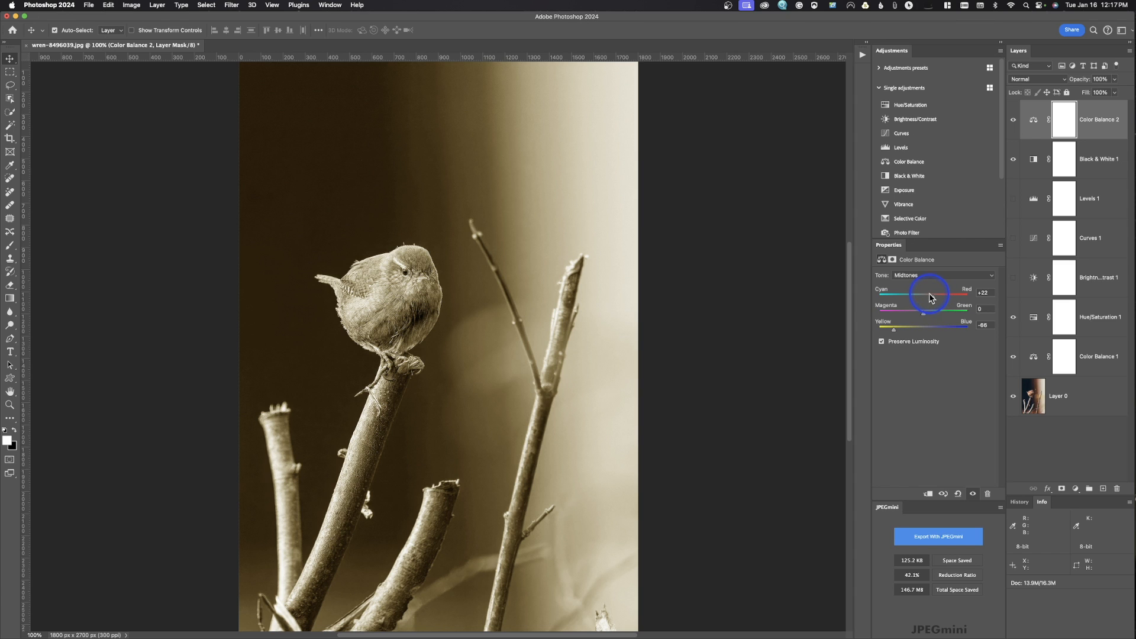
{"action": "key", "text": "super+z"}
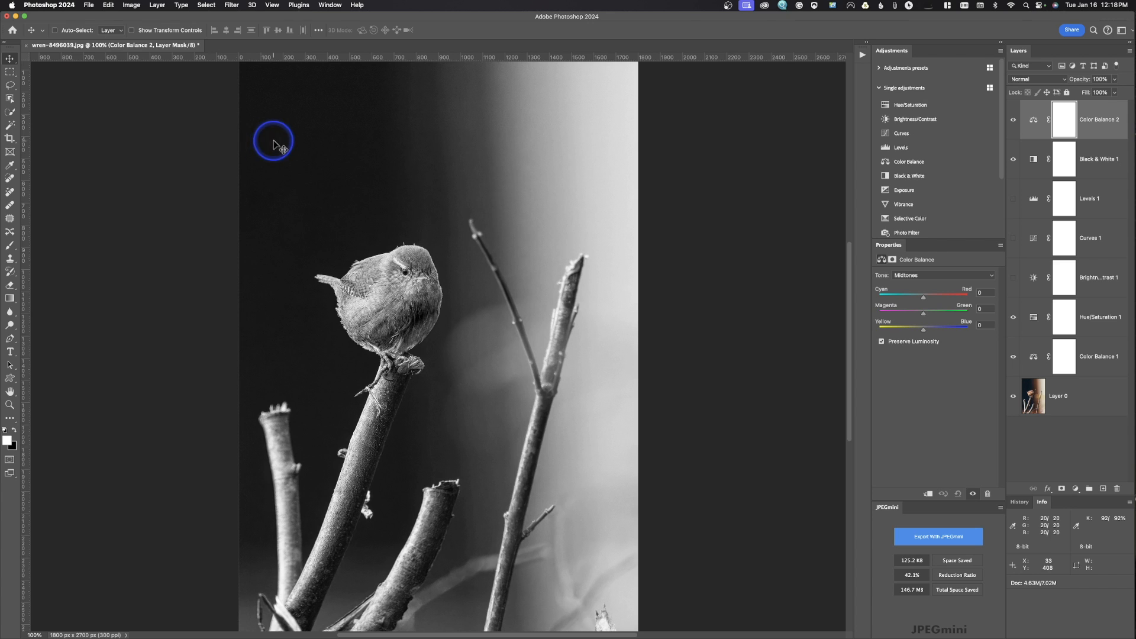
Try converting the image mode to Grayscale, discarding adjustment layers and the color information.
{"action": "left_click", "coordinate": [131, 4]}
{"action": "mouse_move", "coordinate": [153, 17]}
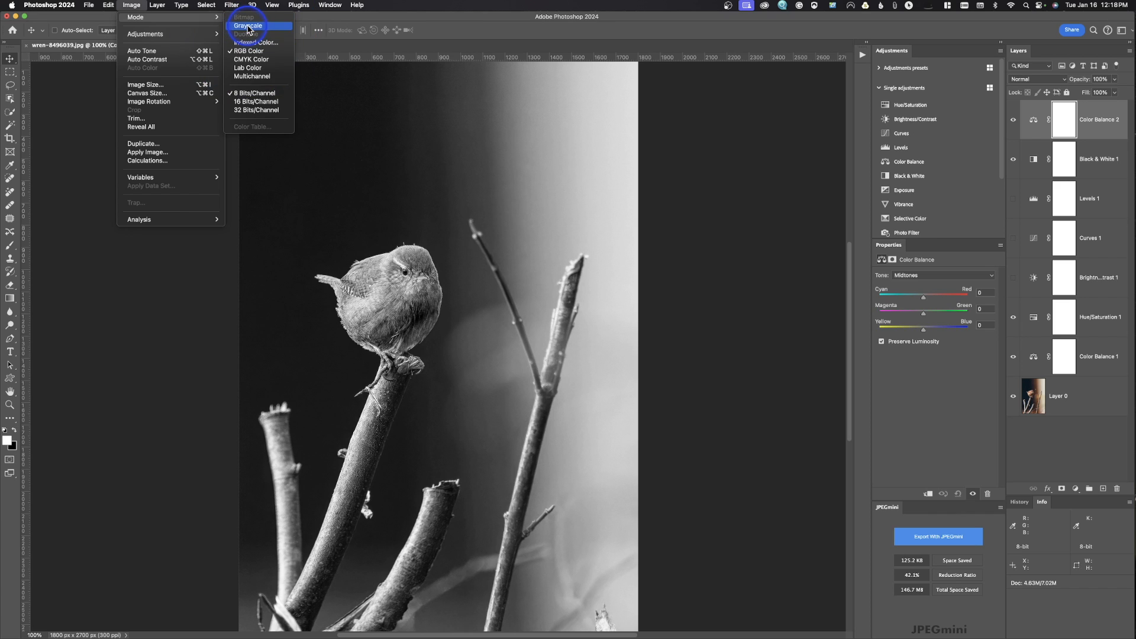
{"action": "left_click", "coordinate": [248, 26]}
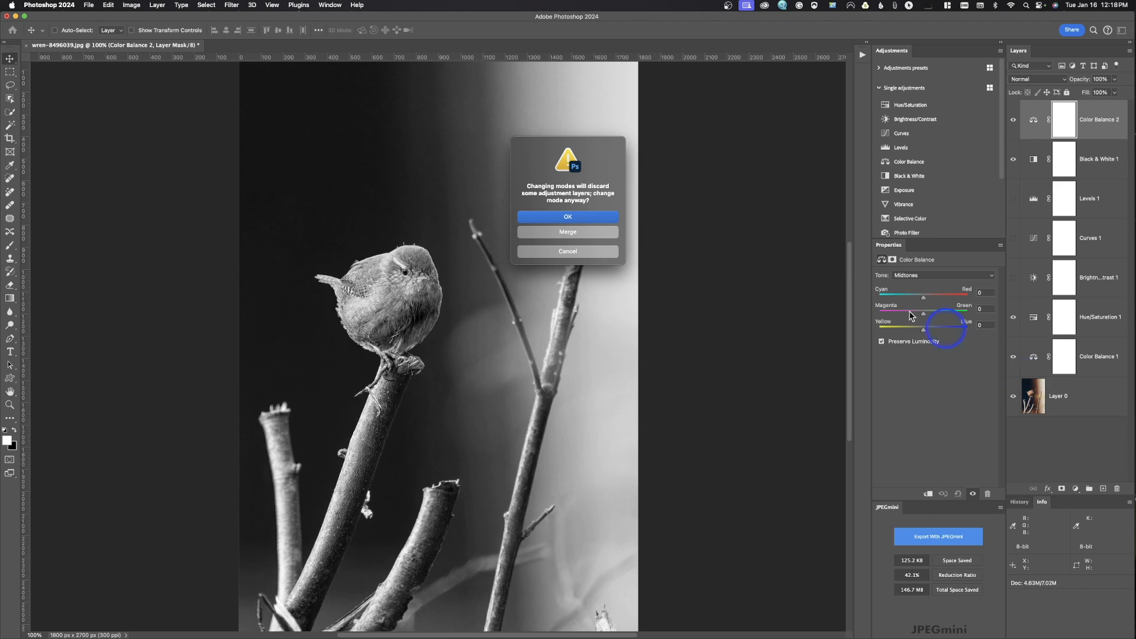
{"action": "left_click", "coordinate": [568, 217]}
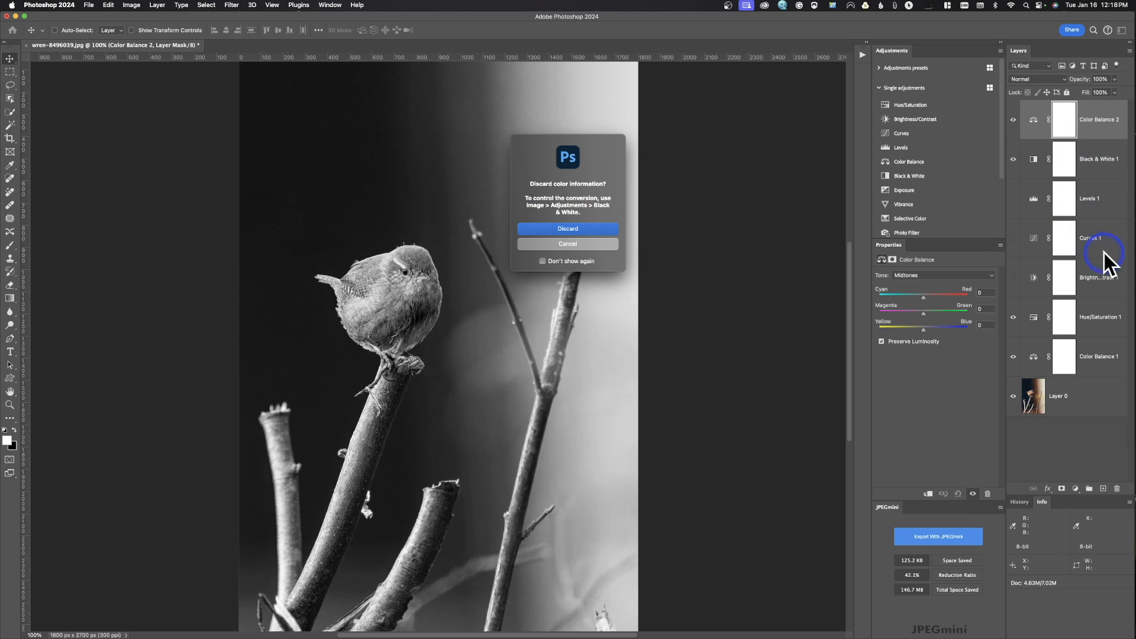
{"action": "left_click", "coordinate": [588, 229]}
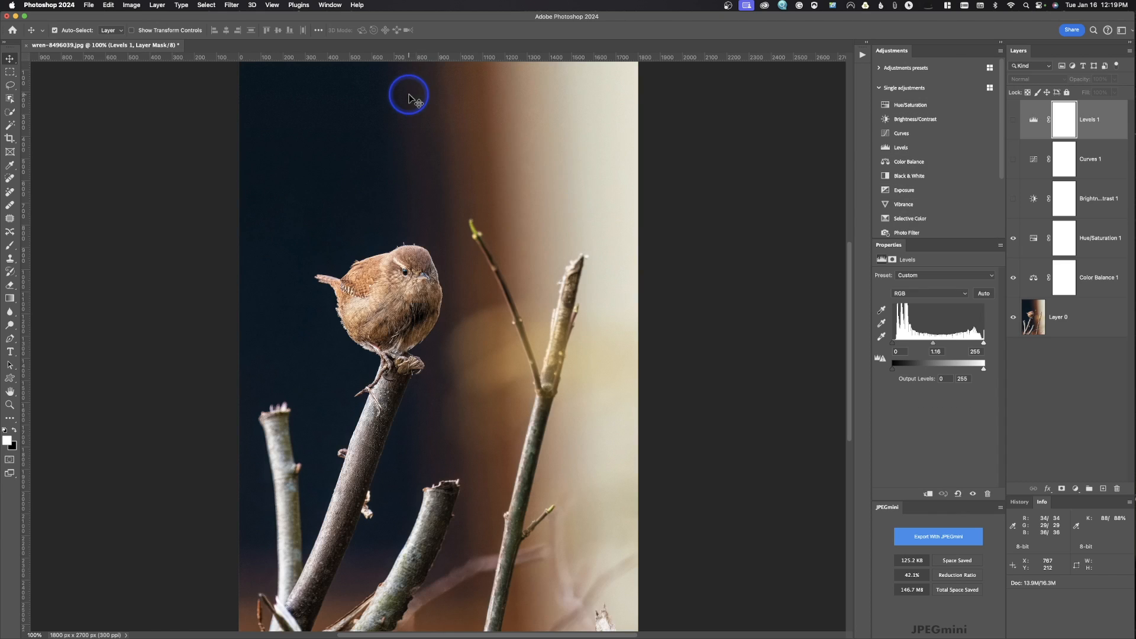
Add an Exposure adjustment layer with exposure +0.10, offset +0.0236 and gamma correction 0.98, and hide it.
{"action": "left_click", "coordinate": [904, 191]}
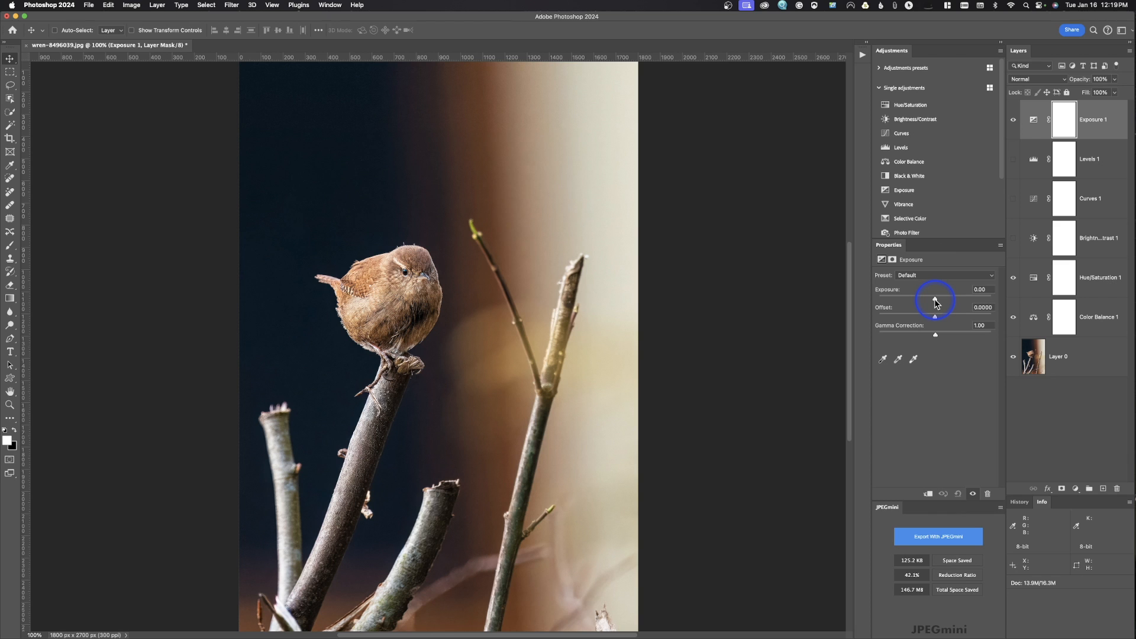
{"action": "left_click_drag", "start_coordinate": [936, 302], "coordinate": [937, 338]}
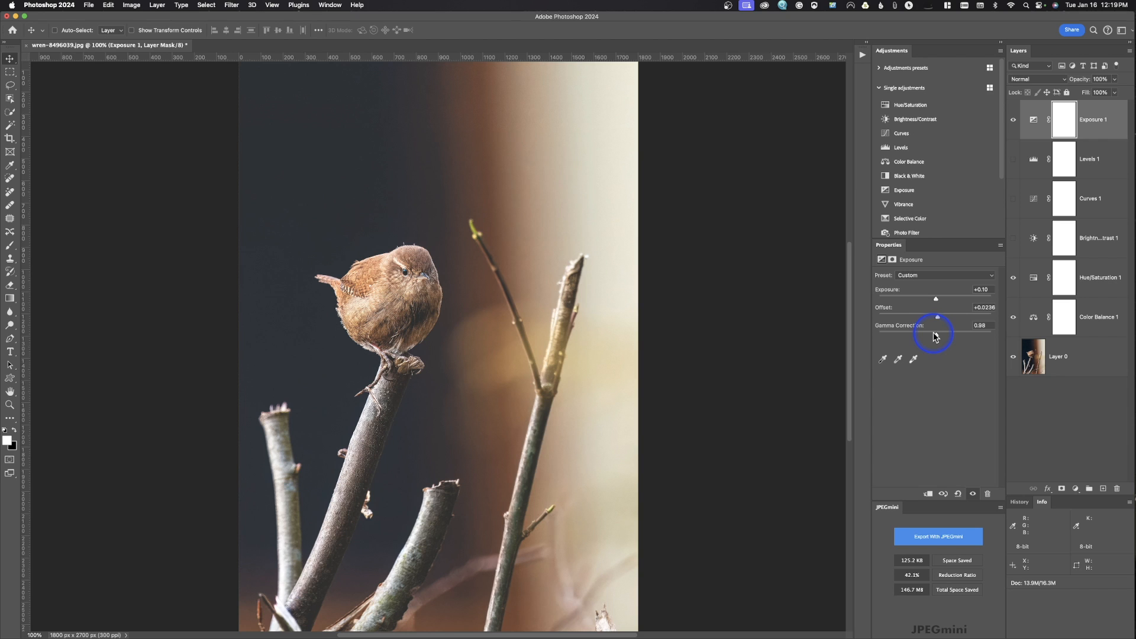
{"action": "left_click", "coordinate": [938, 325]}
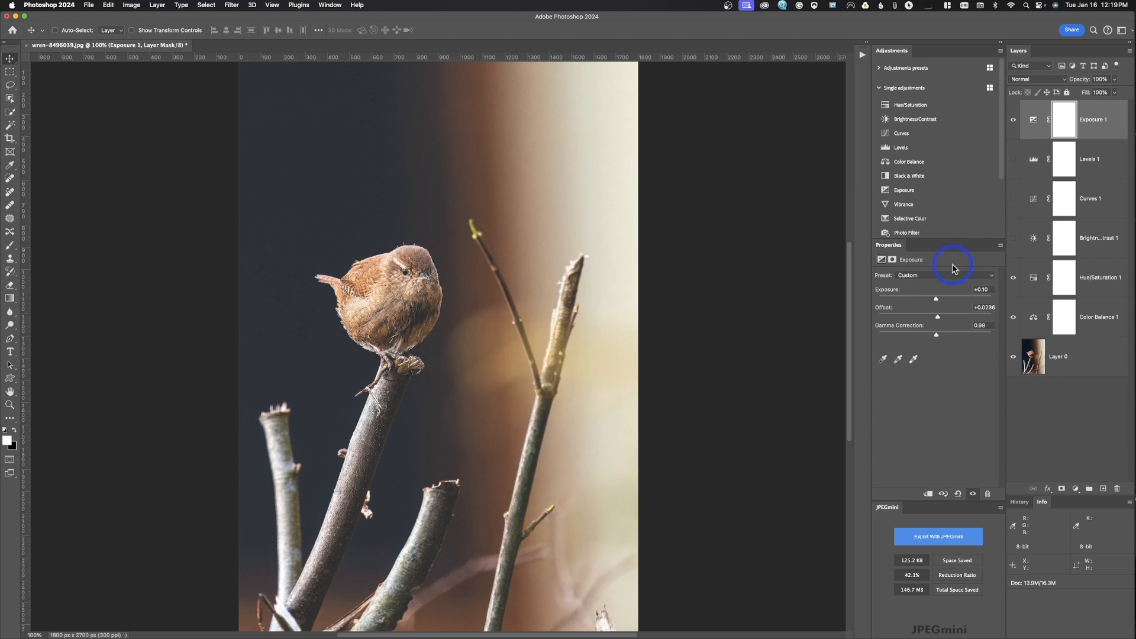
{"action": "left_click", "coordinate": [1013, 120]}
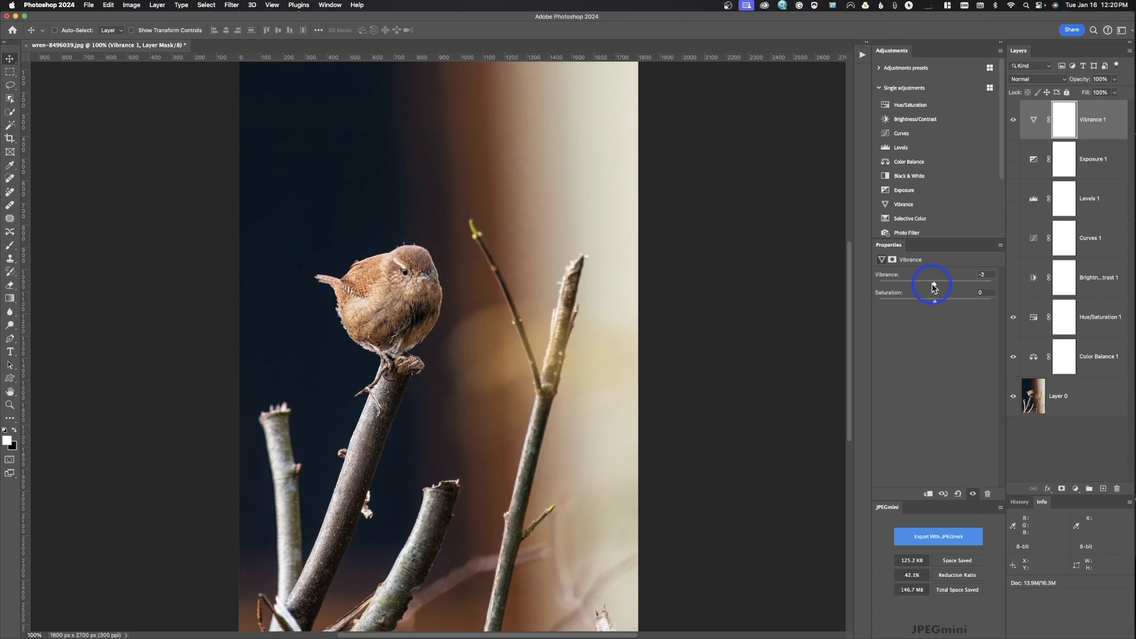
Add a Vibrance adjustment layer with vibrance +2 and saturation +2.
{"action": "mouse_move", "coordinate": [932, 283]}
{"action": "left_mouse_down"}
{"action": "mouse_move", "coordinate": [989, 282]}
{"action": "mouse_move", "coordinate": [913, 288]}
{"action": "mouse_move", "coordinate": [972, 278]}
{"action": "mouse_move", "coordinate": [936, 288]}
{"action": "mouse_move", "coordinate": [939, 304]}
{"action": "mouse_move", "coordinate": [960, 291]}
{"action": "mouse_move", "coordinate": [938, 297]}
{"action": "left_mouse_up"}
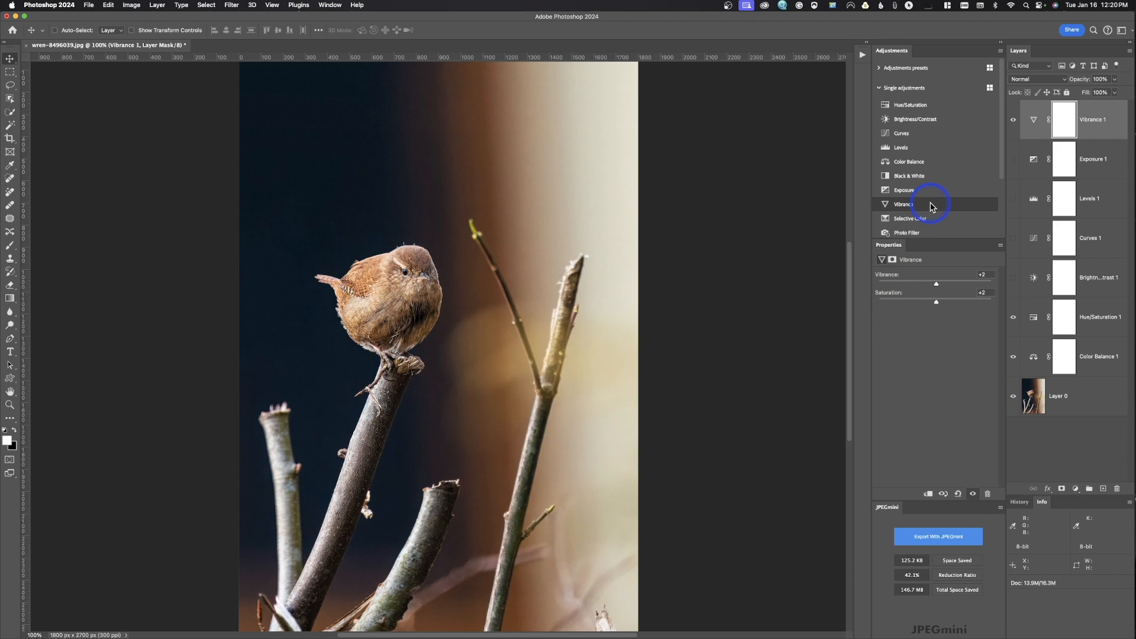
Add a Selective Color adjustment layer and keep Reds as its target color range.
{"action": "left_click", "coordinate": [937, 222]}
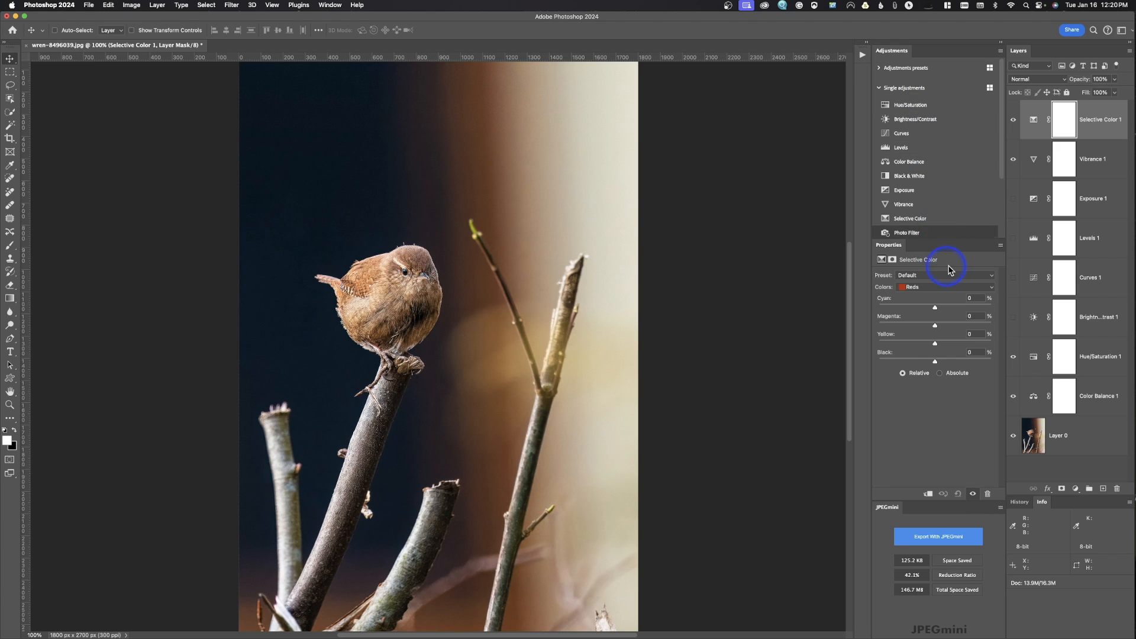
{"action": "left_click", "coordinate": [927, 289]}
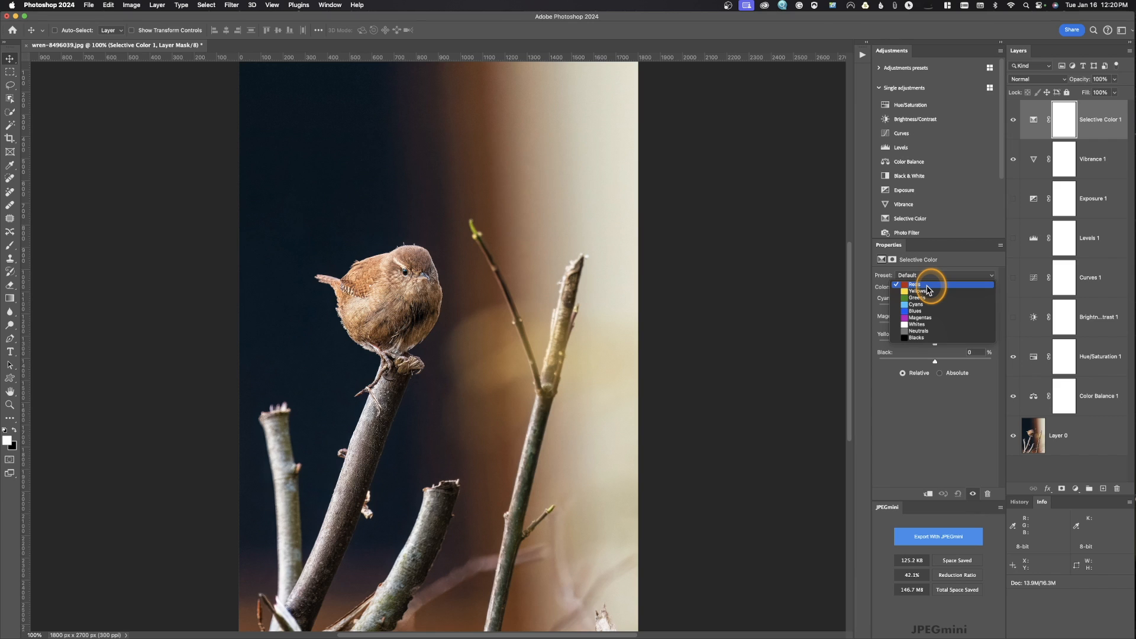
{"action": "left_click", "coordinate": [927, 286]}
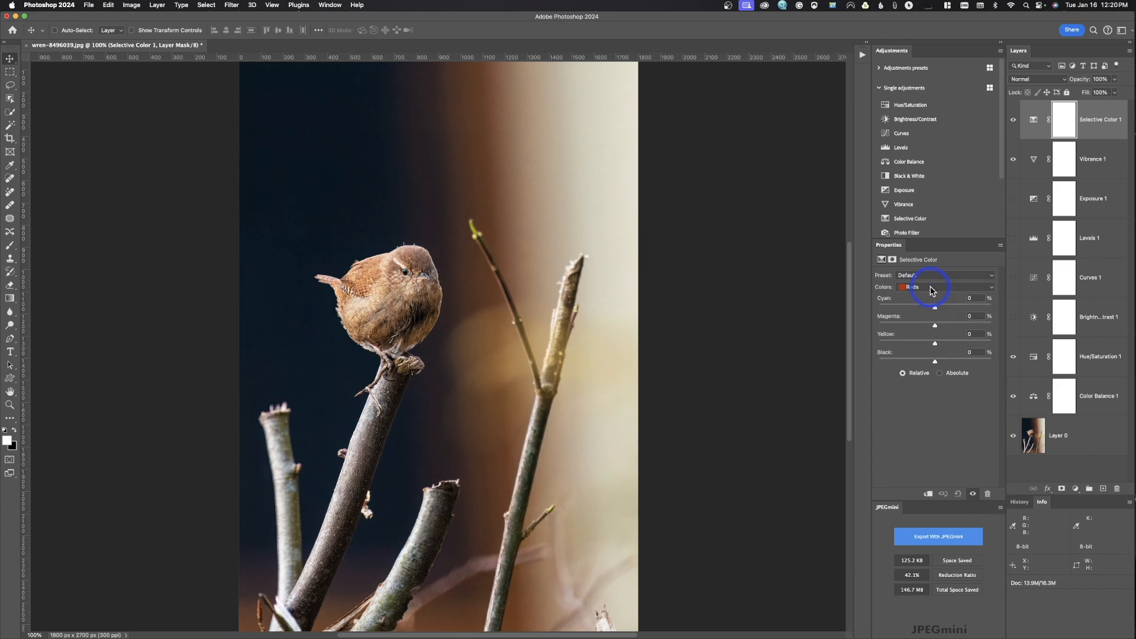
Set the Selective Color adjustment for Reds to cyan -2%, magenta +1%, yellow +4% and black -9%.
{"action": "left_click_drag", "start_coordinate": [935, 310], "coordinate": [941, 367]}
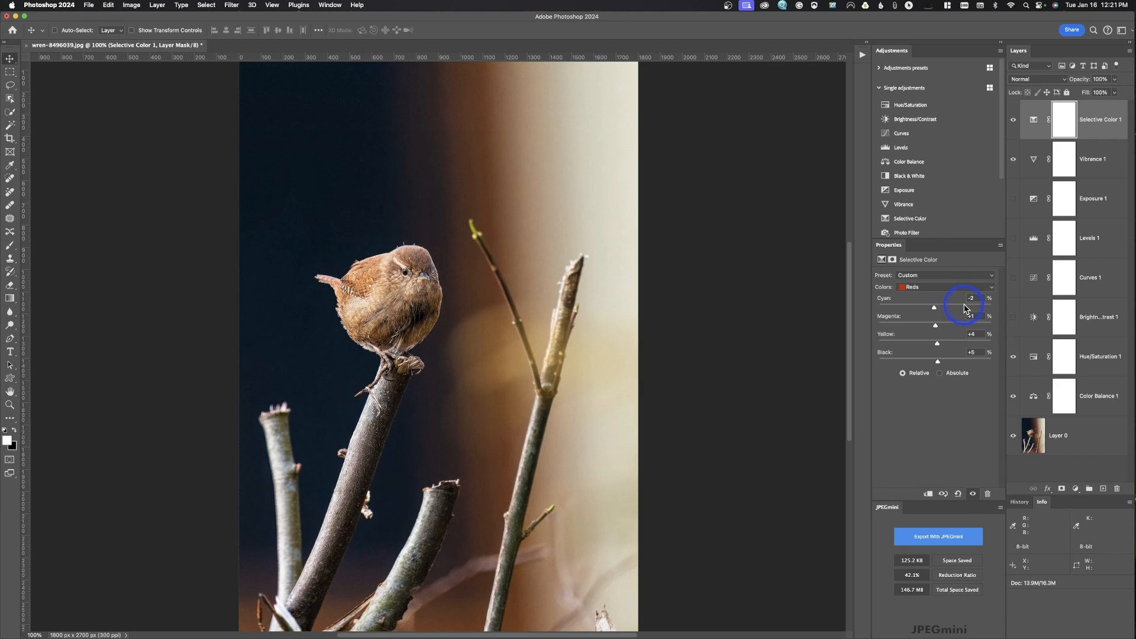
{"action": "left_click_drag", "start_coordinate": [937, 360], "coordinate": [930, 361]}
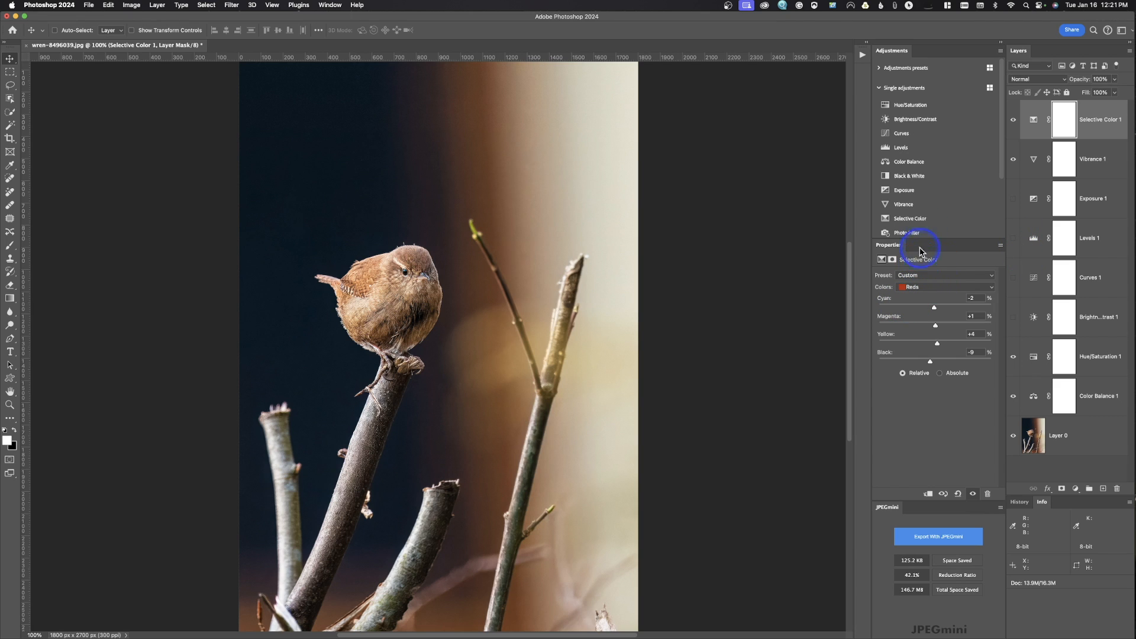
Add a Photo Filter adjustment layer and keep Warming Filter (85) as its filter.
{"action": "scroll", "coordinate": [933, 208], "scroll_direction": "down", "scroll_amount": 2}
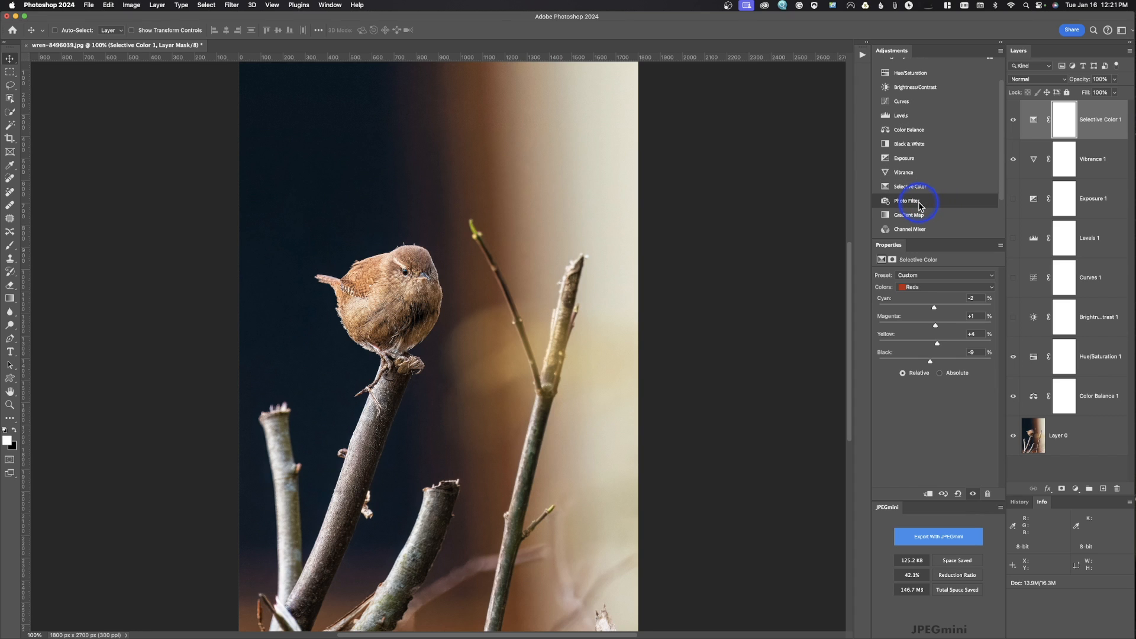
{"action": "left_click", "coordinate": [919, 205]}
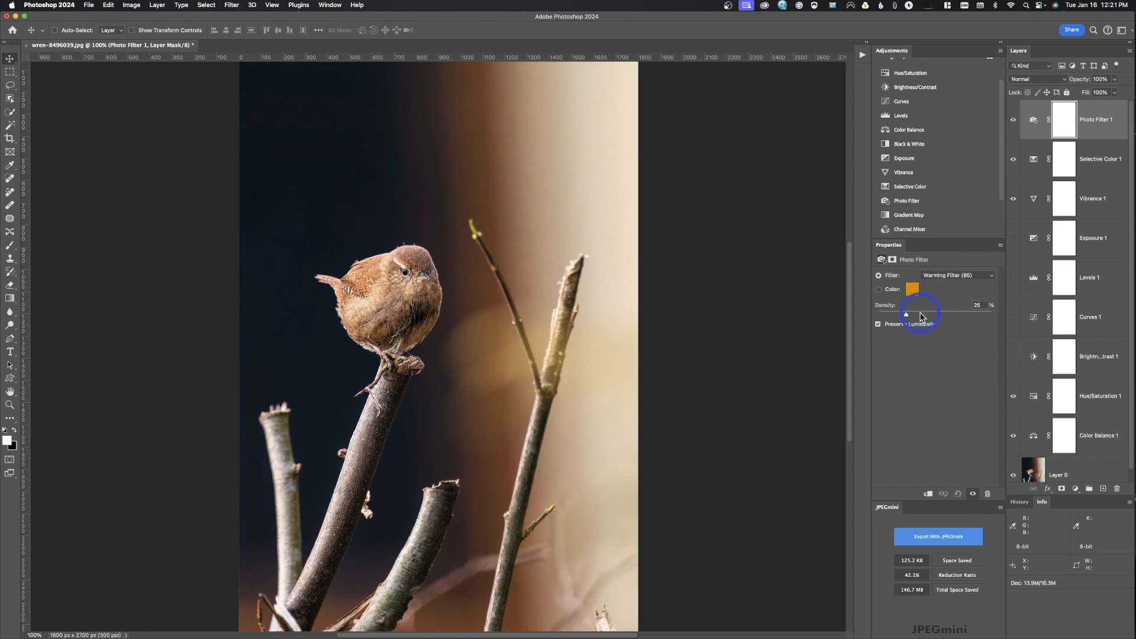
{"action": "left_click", "coordinate": [957, 276]}
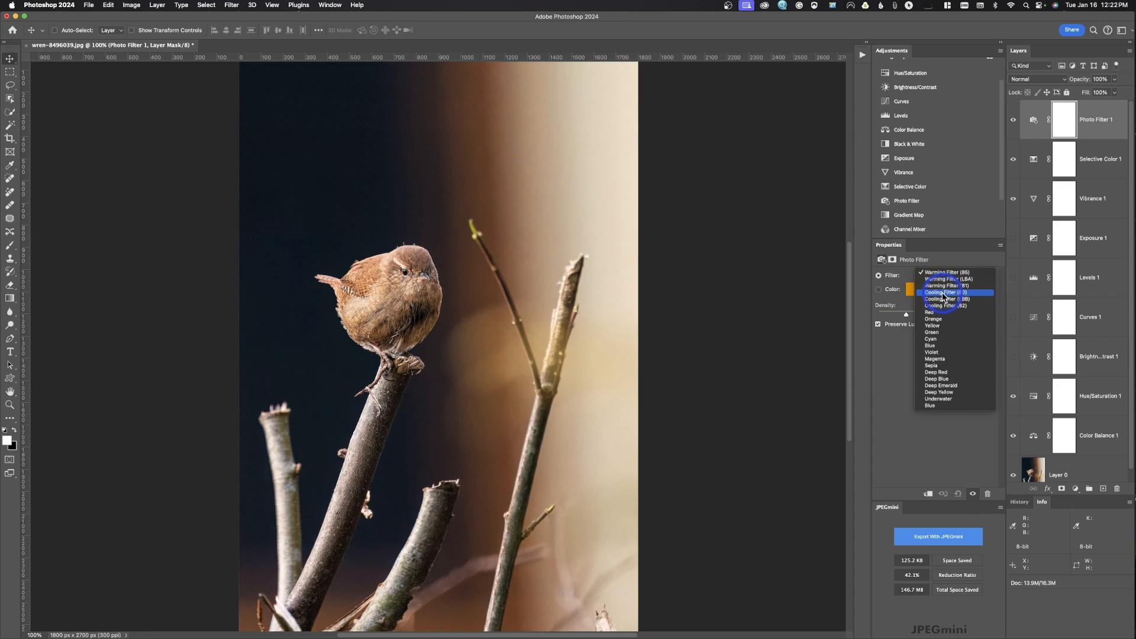
{"action": "left_click", "coordinate": [943, 272]}
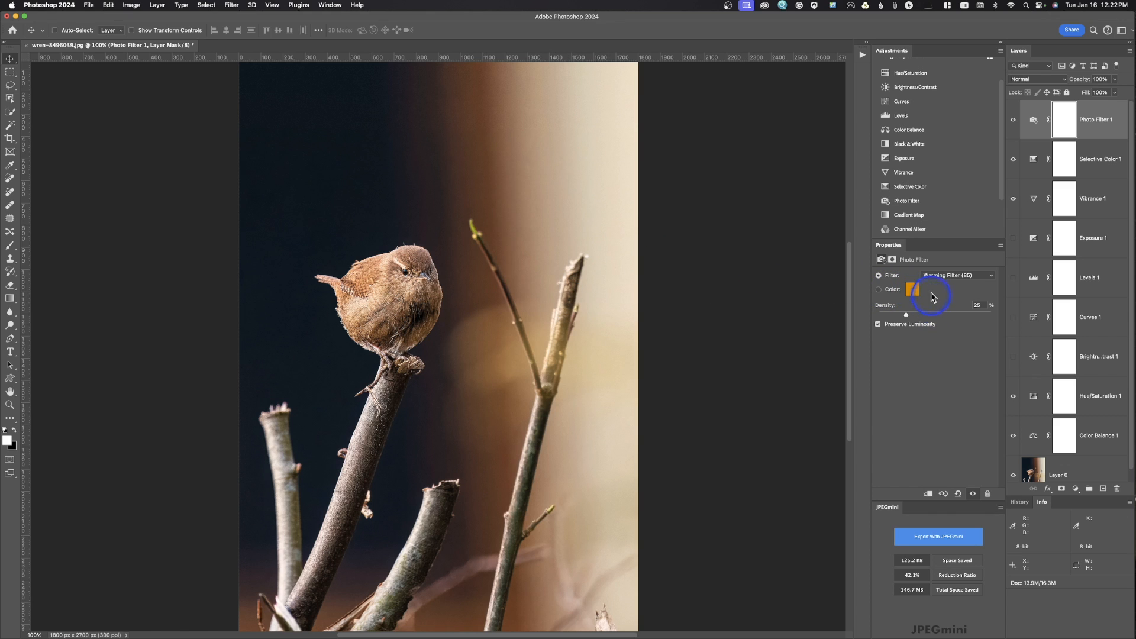
Add a Black & White adjustment layer, topped by a second Photo Filter layer with 19% density.
{"action": "left_click", "coordinate": [886, 144]}
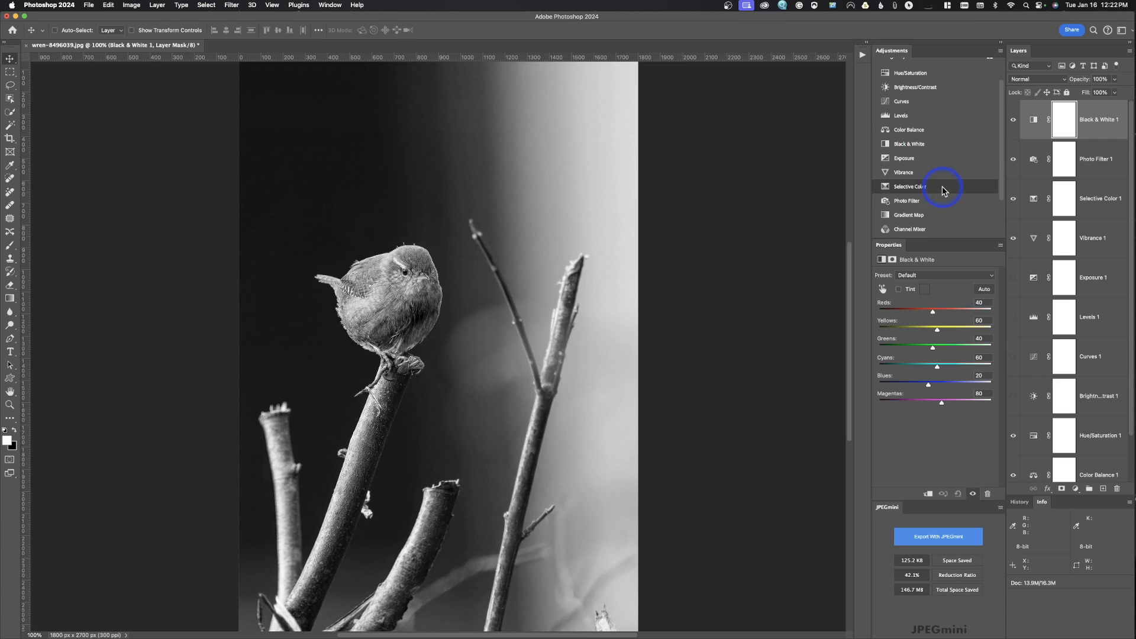
{"action": "left_click", "coordinate": [914, 201]}
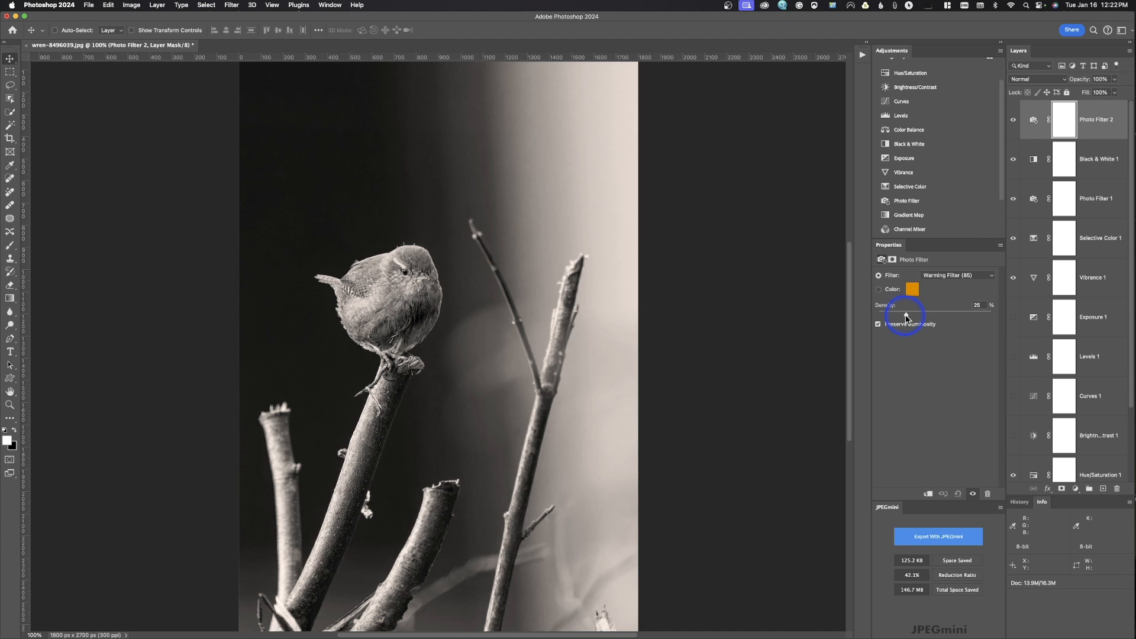
{"action": "mouse_move", "coordinate": [906, 317]}
{"action": "left_mouse_down"}
{"action": "mouse_move", "coordinate": [1001, 315]}
{"action": "mouse_move", "coordinate": [899, 320]}
{"action": "left_mouse_up"}
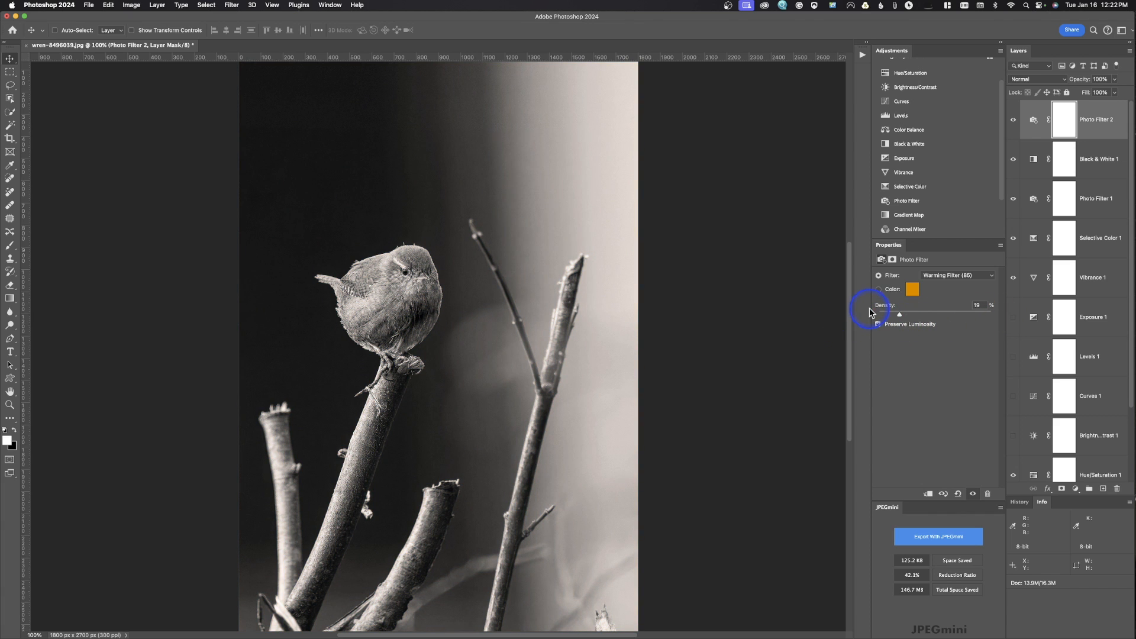
Try a darker orange-brown color at 46% density for the second Photo Filter, and delete that layer.
{"action": "left_click", "coordinate": [914, 289]}
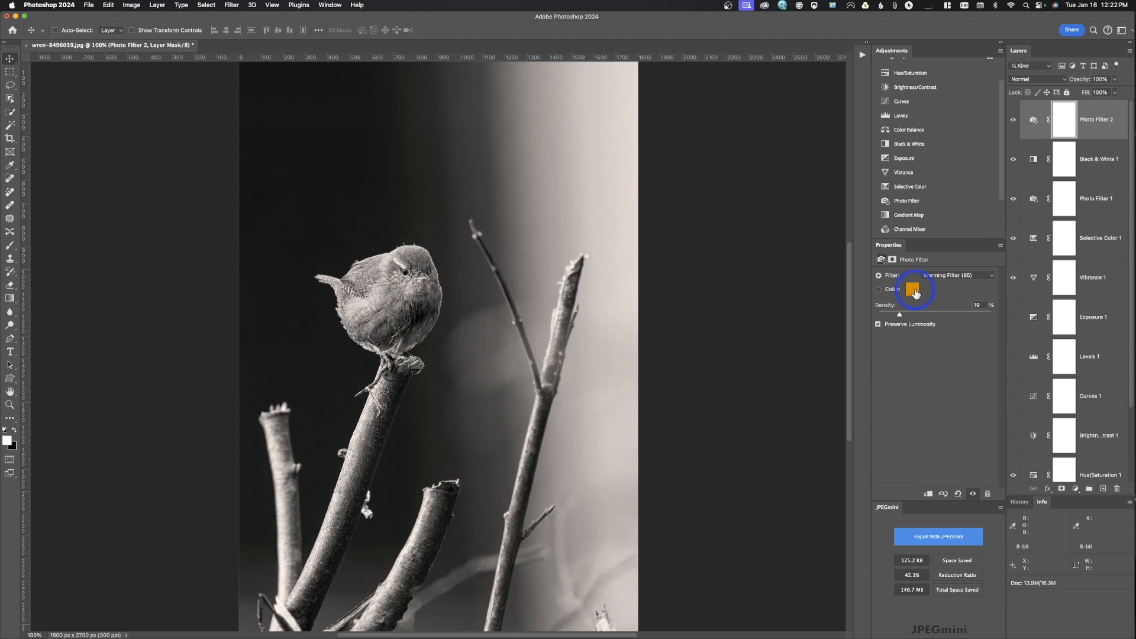
{"action": "left_click", "coordinate": [546, 322]}
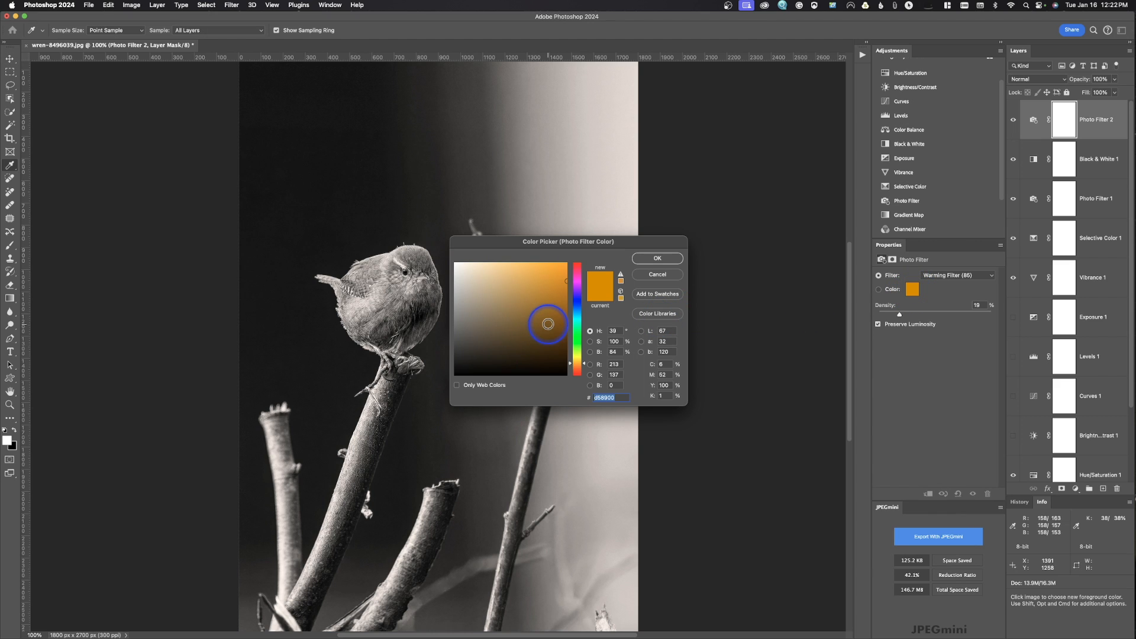
{"action": "left_click", "coordinate": [657, 258]}
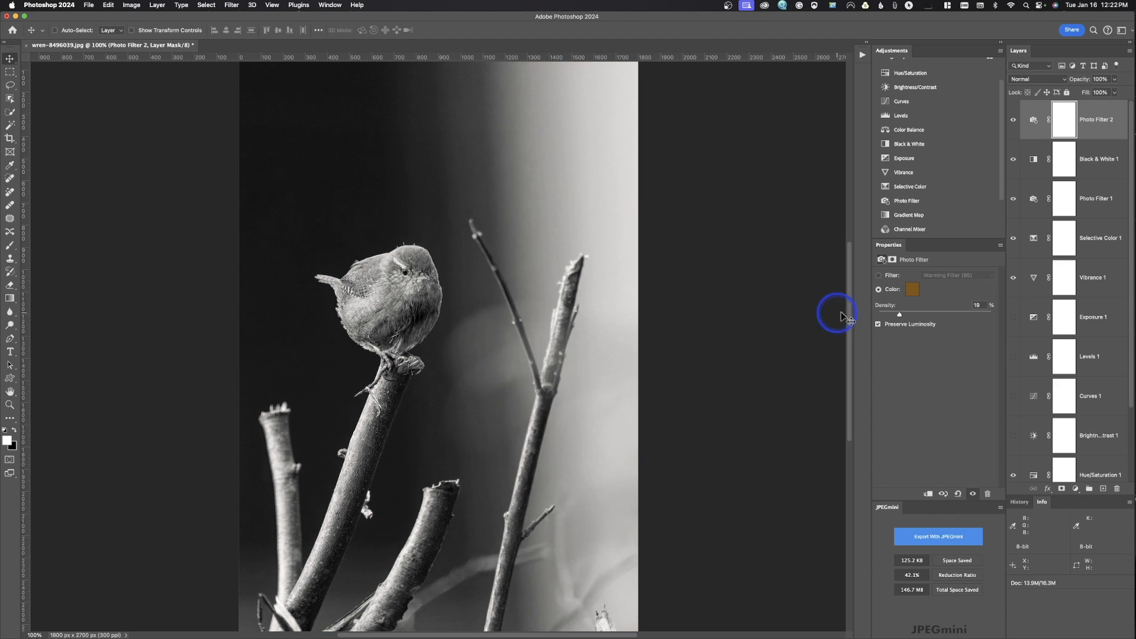
{"action": "left_click_drag", "start_coordinate": [902, 315], "coordinate": [932, 326]}
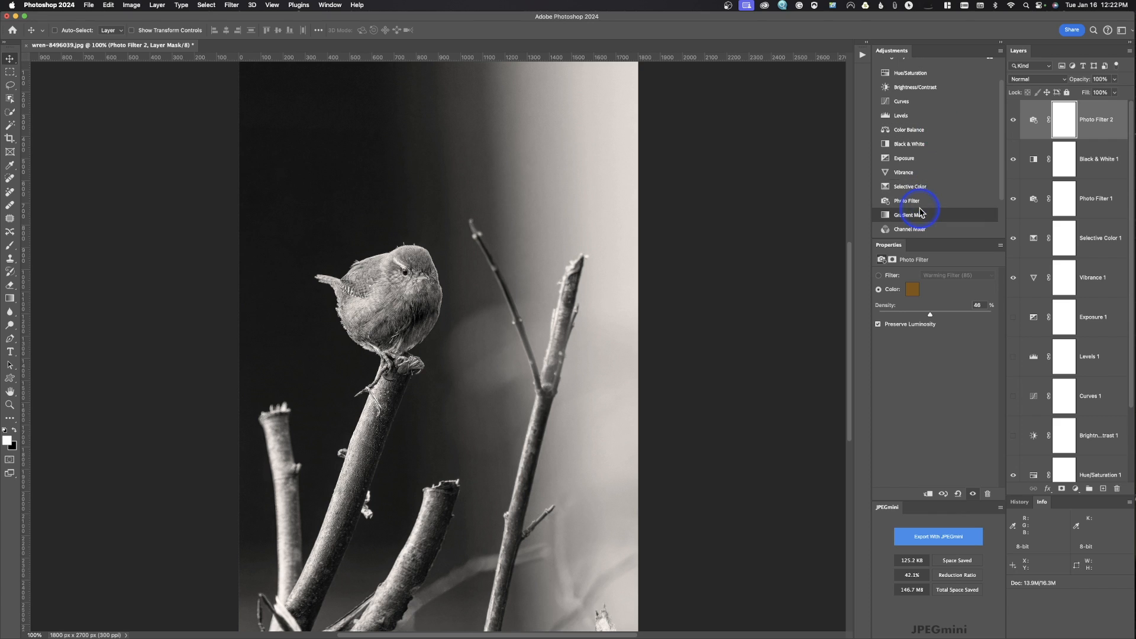
{"action": "key", "text": "BackSpace"}
Add a Gradient Map adjustment layer using the purple-to-blue Blue_24 preset from the Blues group.
{"action": "scroll", "coordinate": [917, 201], "scroll_direction": "down", "scroll_amount": 2}
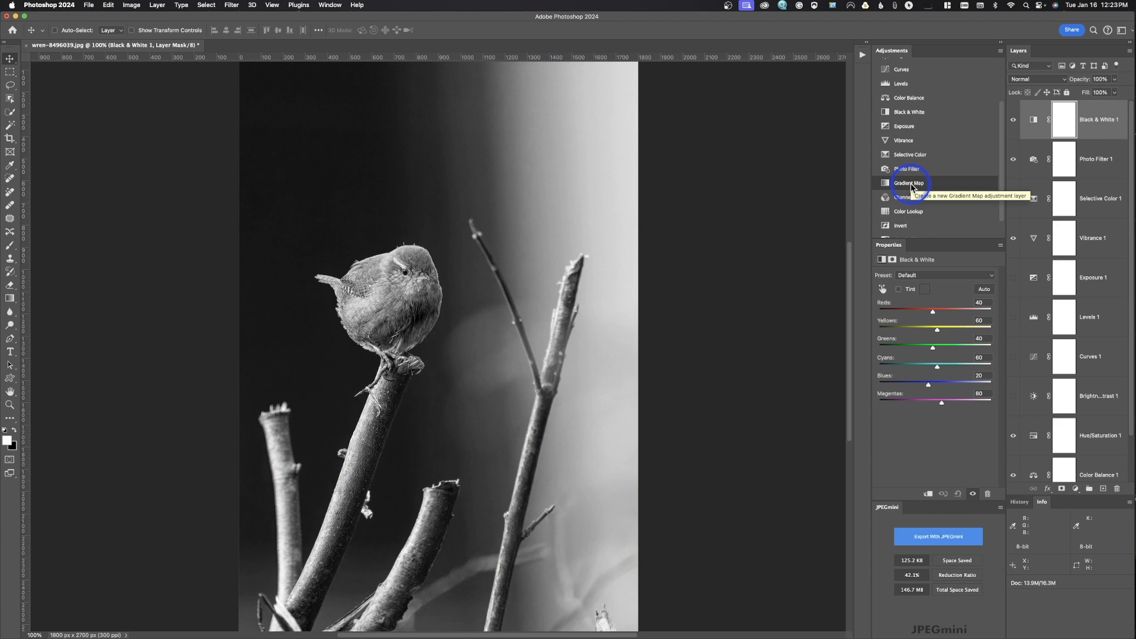
{"action": "left_click", "coordinate": [909, 188]}
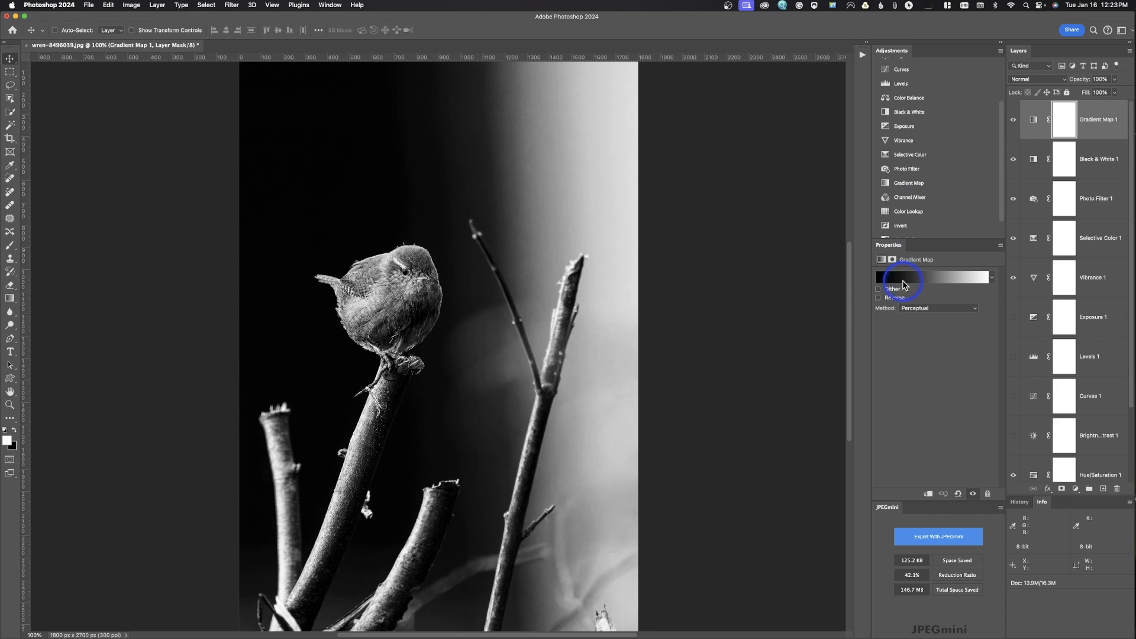
{"action": "left_click", "coordinate": [936, 276]}
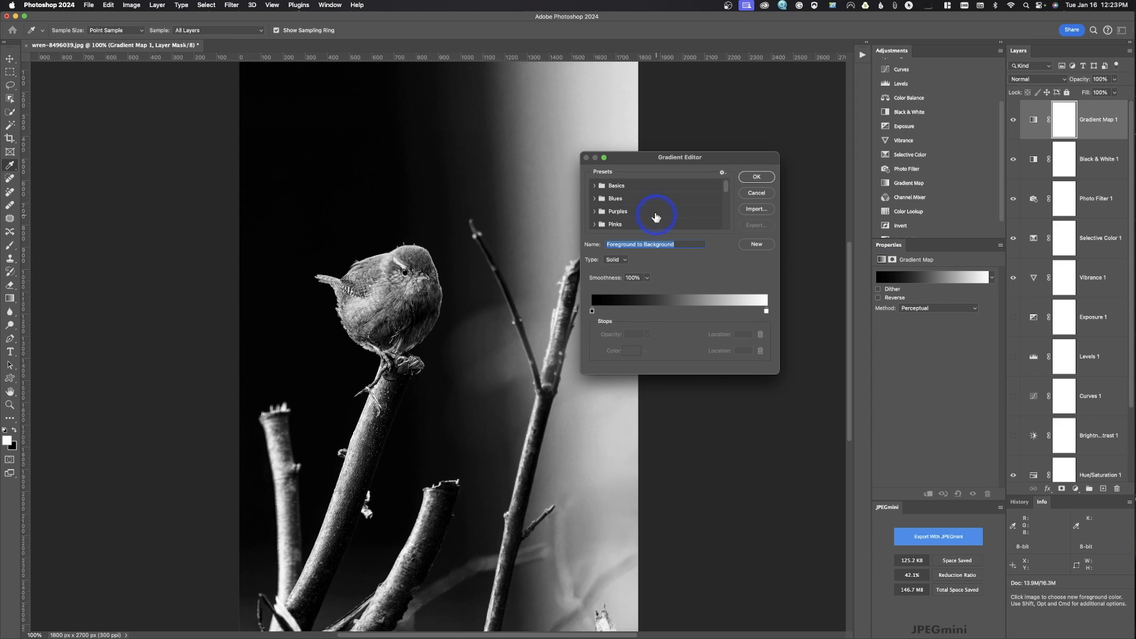
{"action": "left_click", "coordinate": [594, 199]}
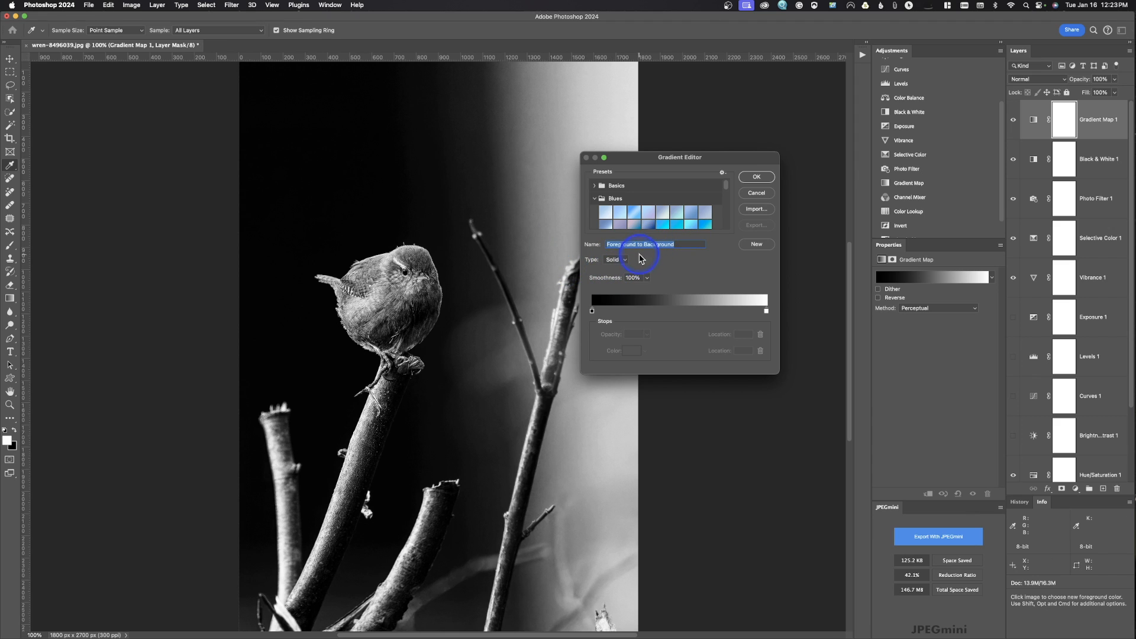
{"action": "scroll", "coordinate": [675, 222], "scroll_direction": "down", "scroll_amount": 2}
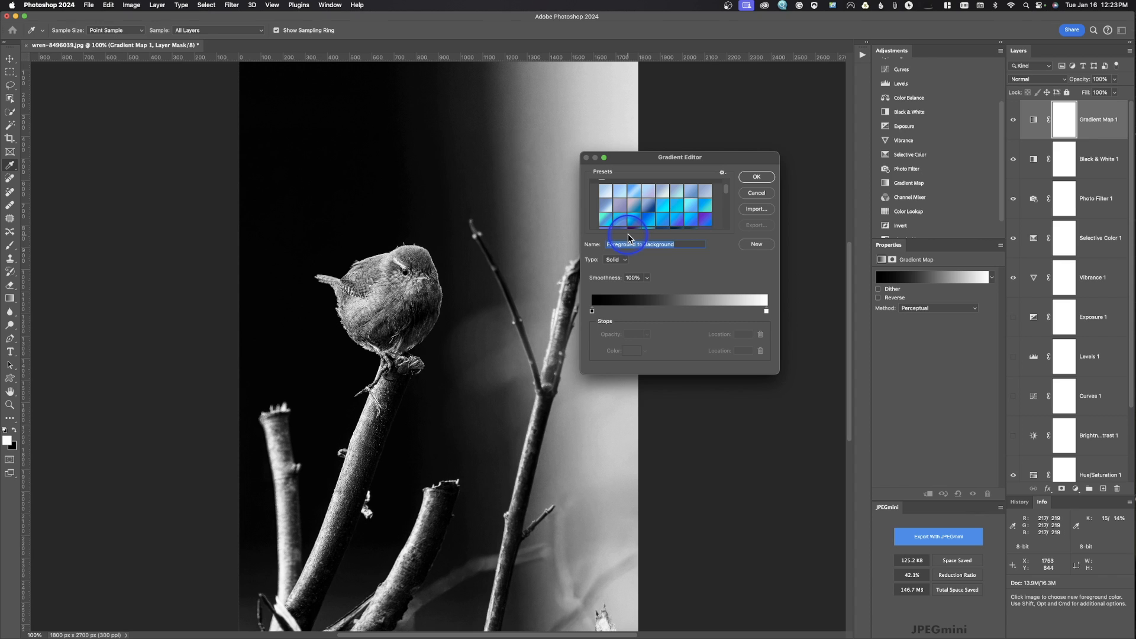
{"action": "left_click", "coordinate": [705, 220]}
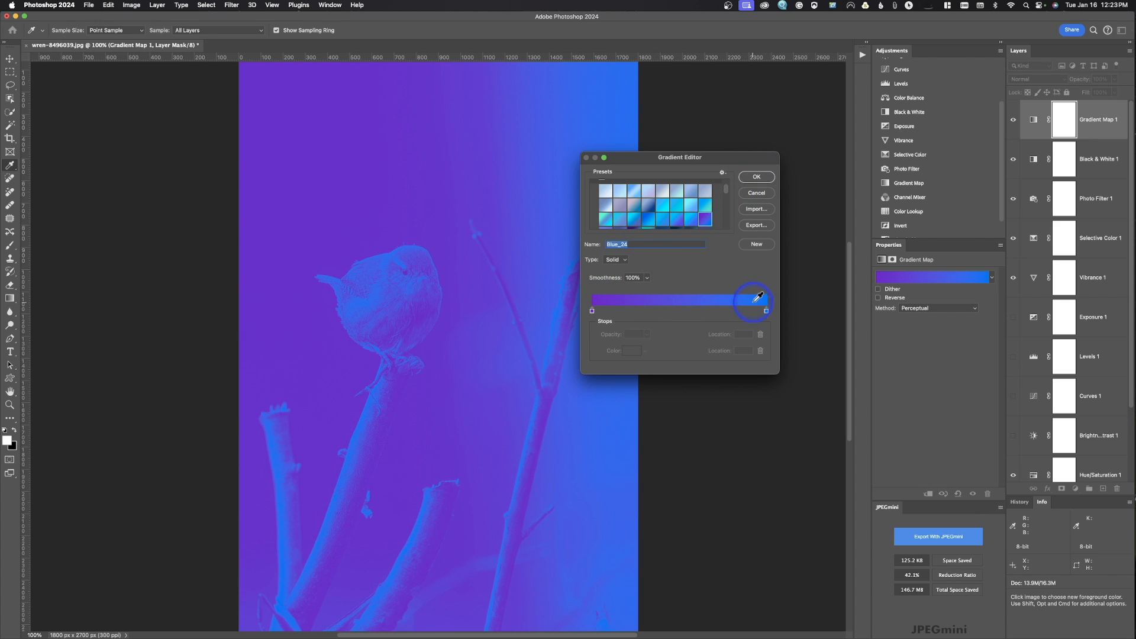
{"action": "left_click", "coordinate": [756, 177]}
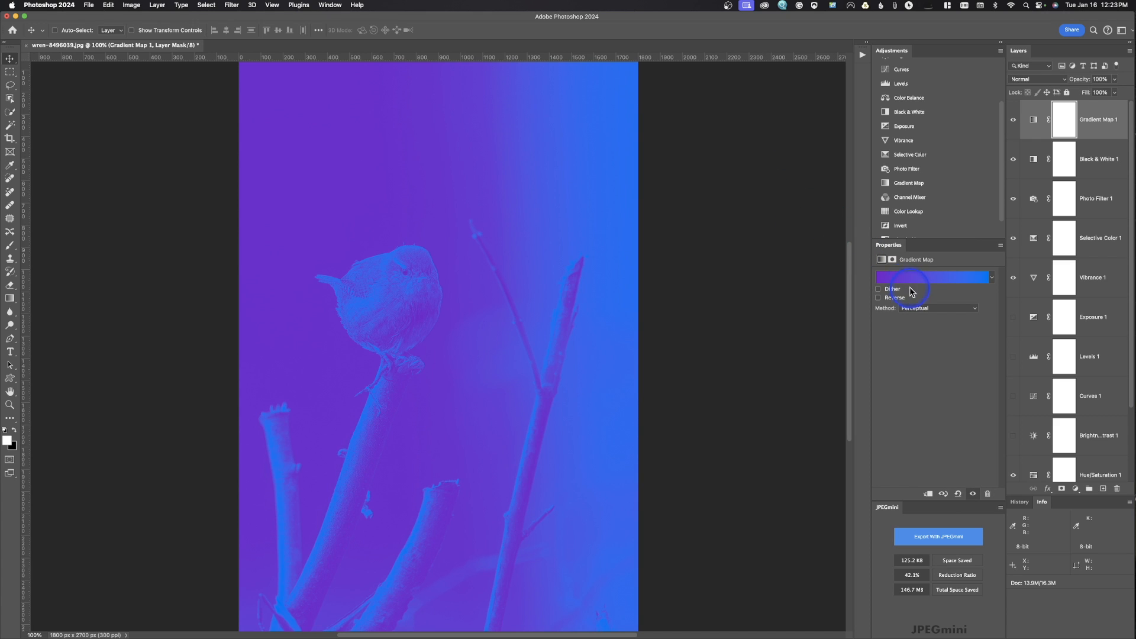
Try reversing the gradient and lowering the Gradient Map layer's opacity to 31%, restore both, and preview its blending modes.
{"action": "left_click", "coordinate": [878, 297]}
{"action": "left_click", "coordinate": [879, 297]}
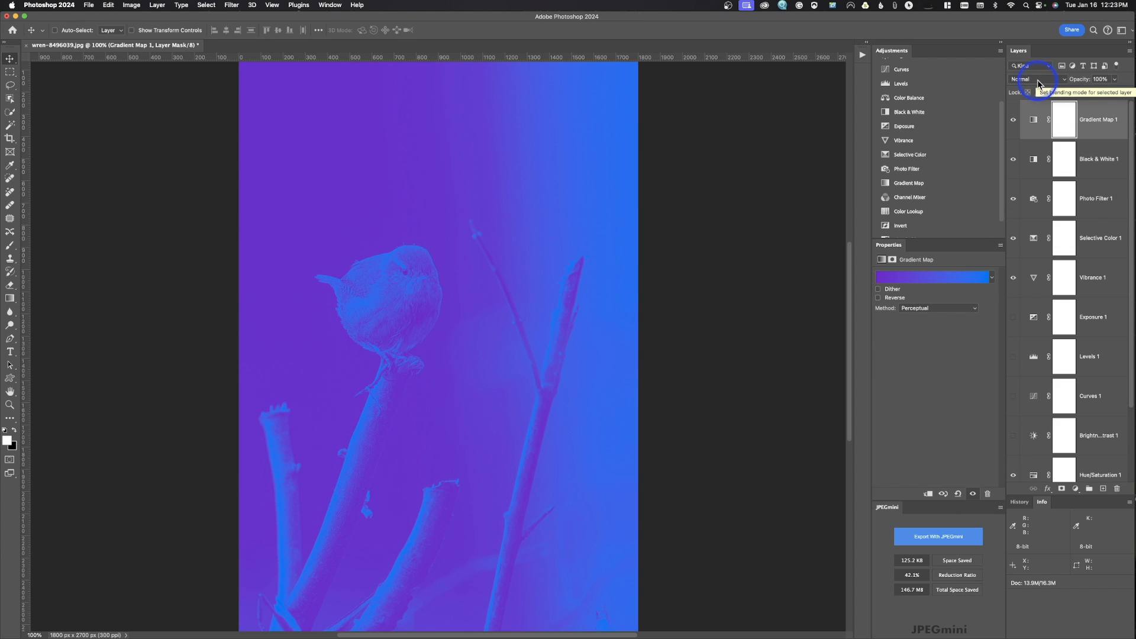
{"action": "left_click_drag", "start_coordinate": [1074, 78], "coordinate": [1046, 86]}
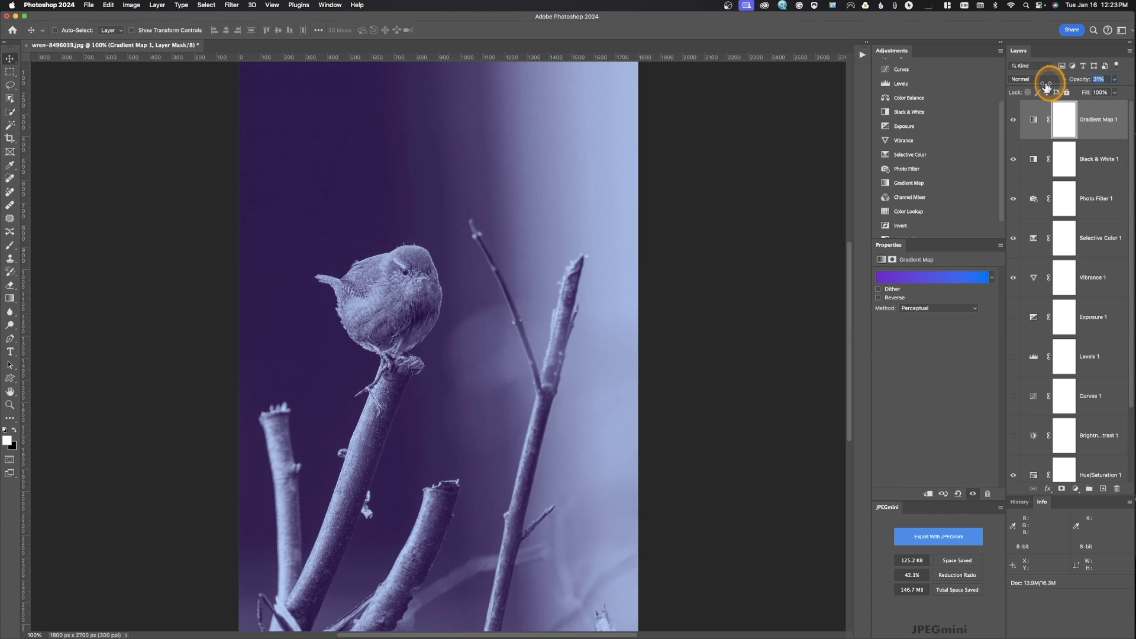
{"action": "left_click_drag", "start_coordinate": [1046, 87], "coordinate": [1125, 76]}
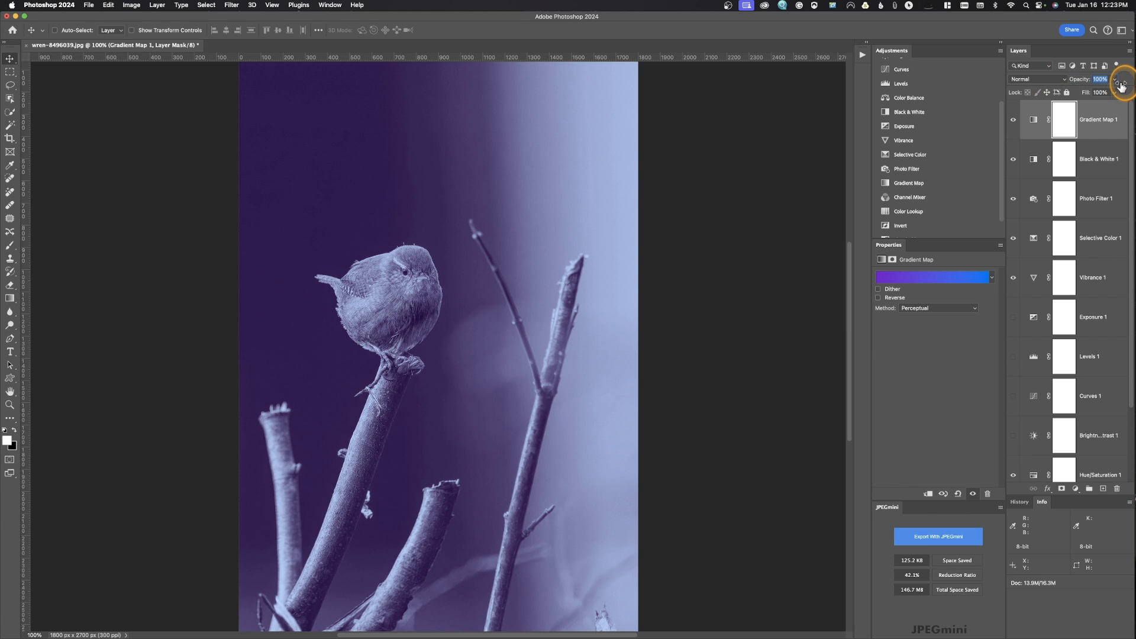
{"action": "left_click", "coordinate": [1035, 83]}
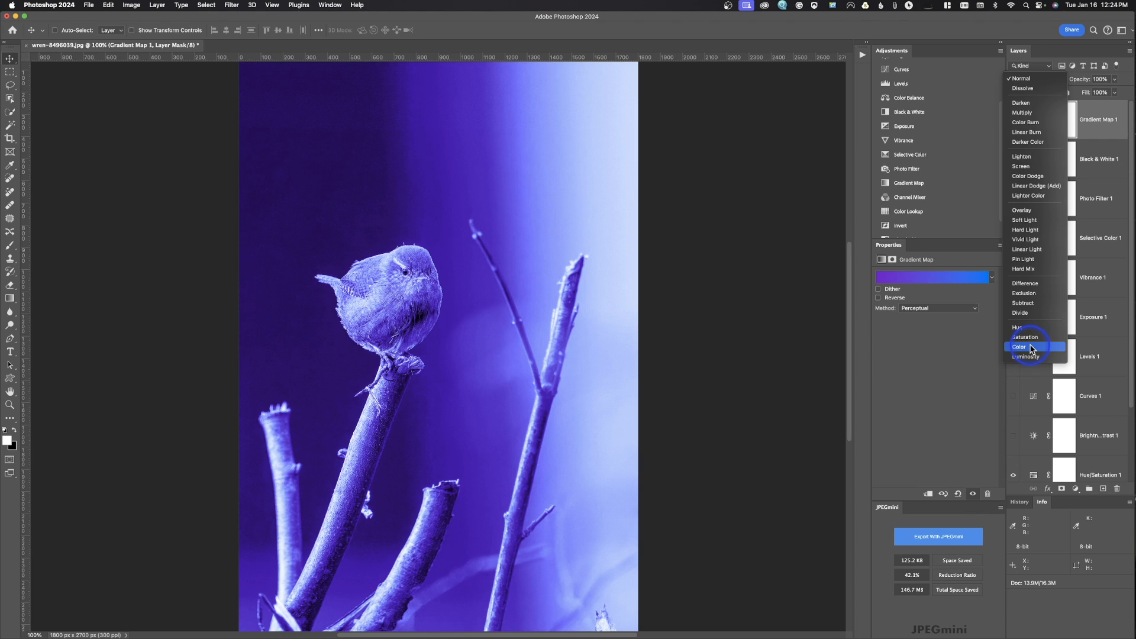
{"action": "left_click", "coordinate": [762, 315]}
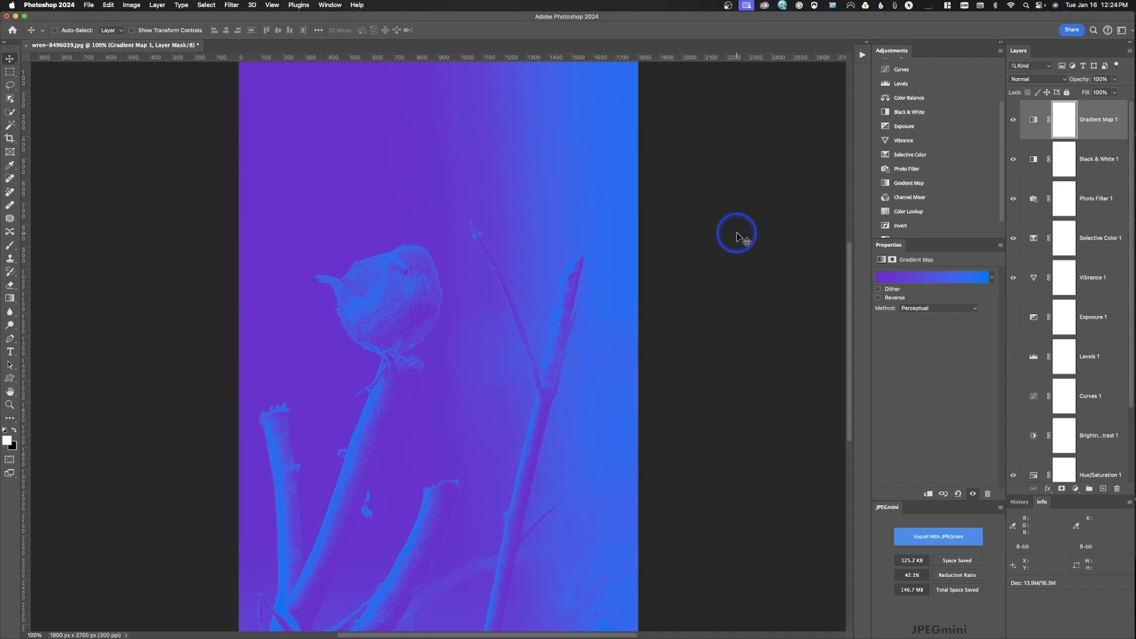
Add a Channel Mixer adjustment layer set to Monochrome, hide it, and add a Color Lookup adjustment layer.
{"action": "left_click", "coordinate": [935, 200]}
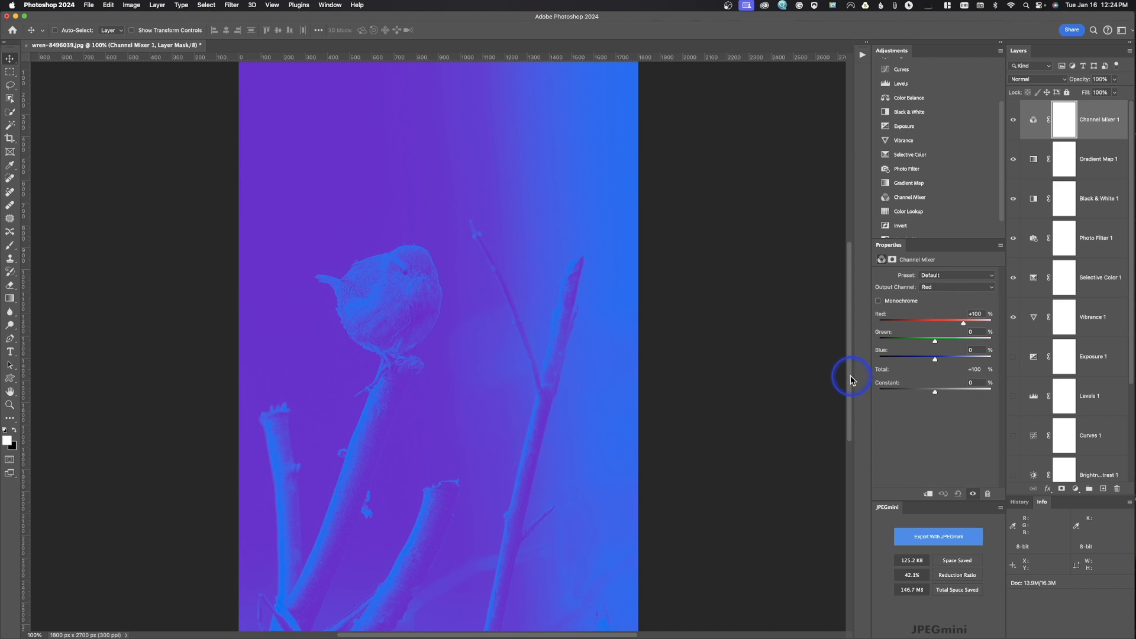
{"action": "left_click", "coordinate": [880, 302]}
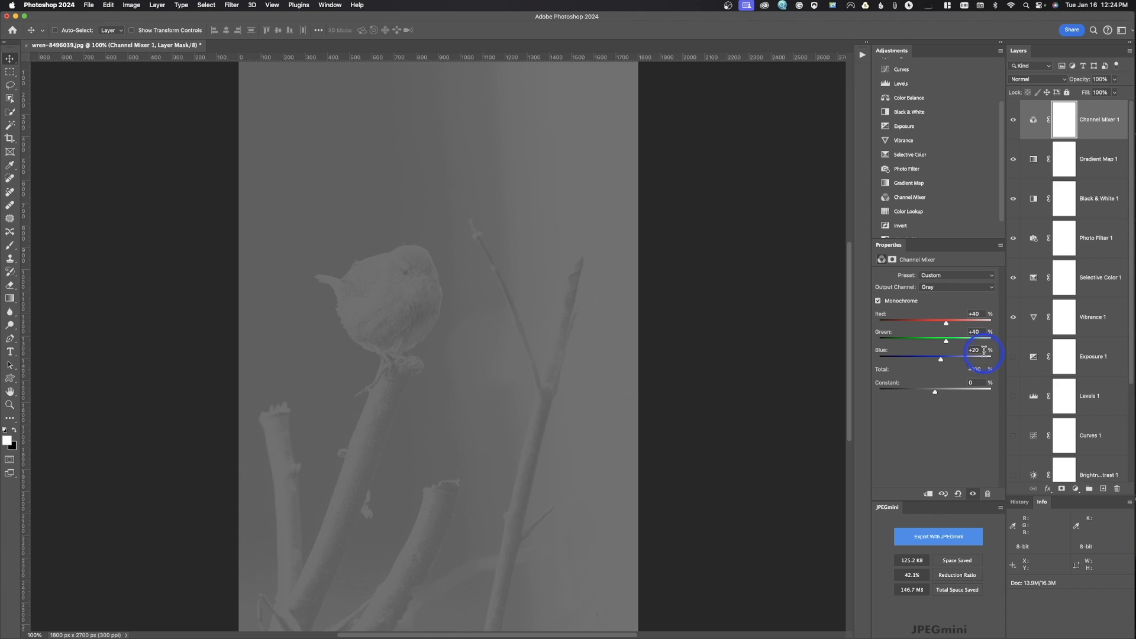
{"action": "scroll", "coordinate": [929, 178], "scroll_direction": "down", "scroll_amount": 1}
{"action": "left_click", "coordinate": [908, 200]}
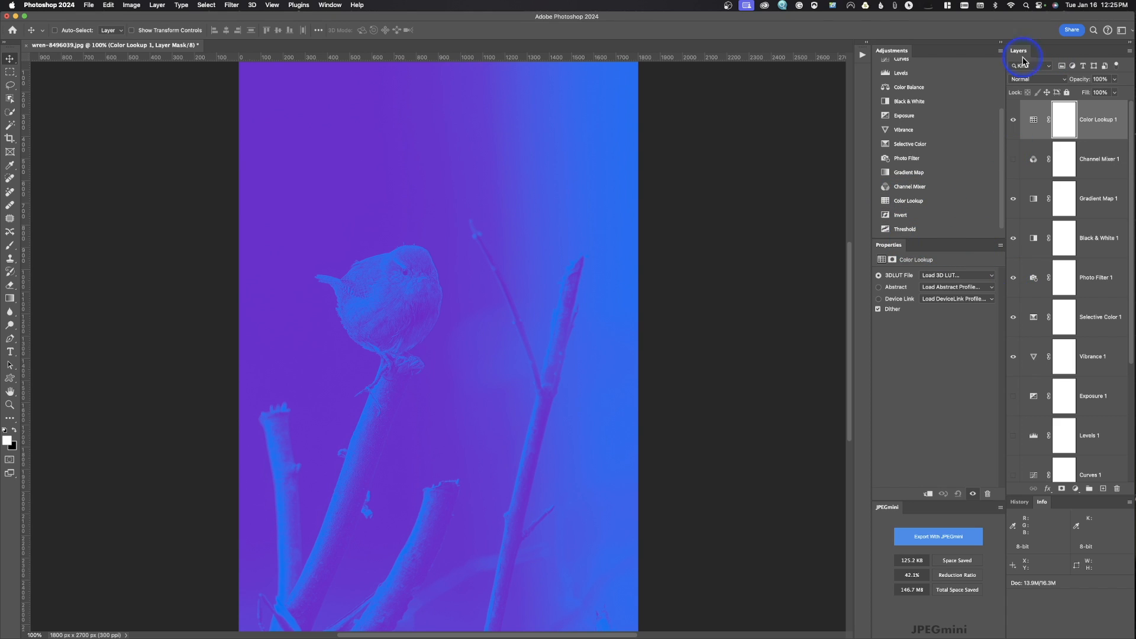
Restore the original uncropped wren photo with only its Background layer, discarding the adjustment layers.
{"action": "left_click", "coordinate": [88, 5]}
{"action": "left_click", "coordinate": [99, 126]}
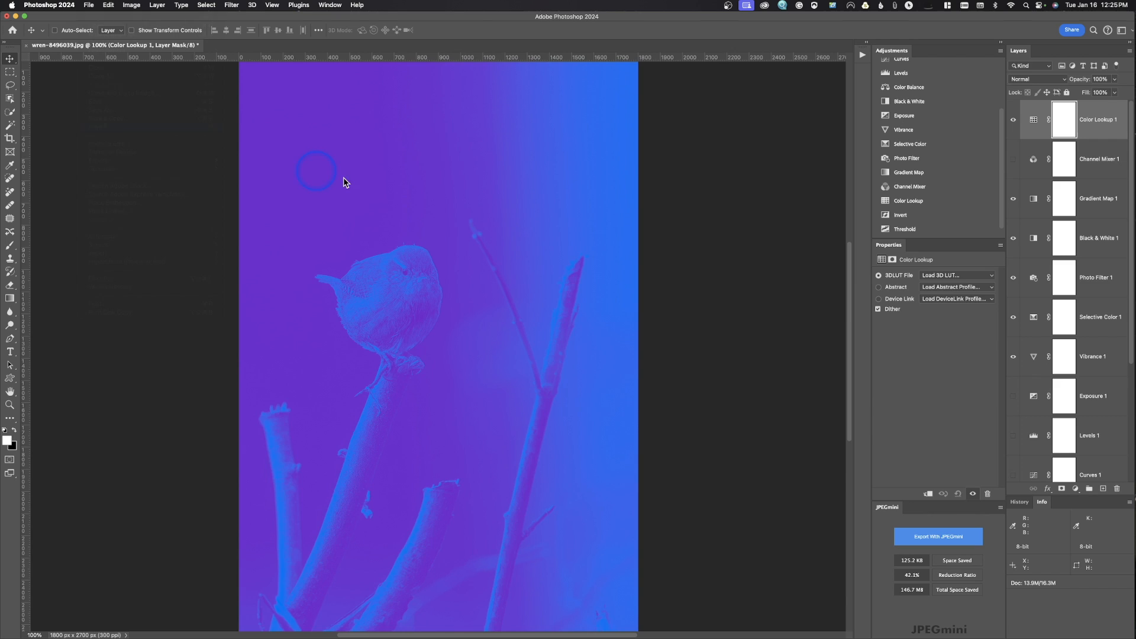
{"action": "key", "text": "super+0"}
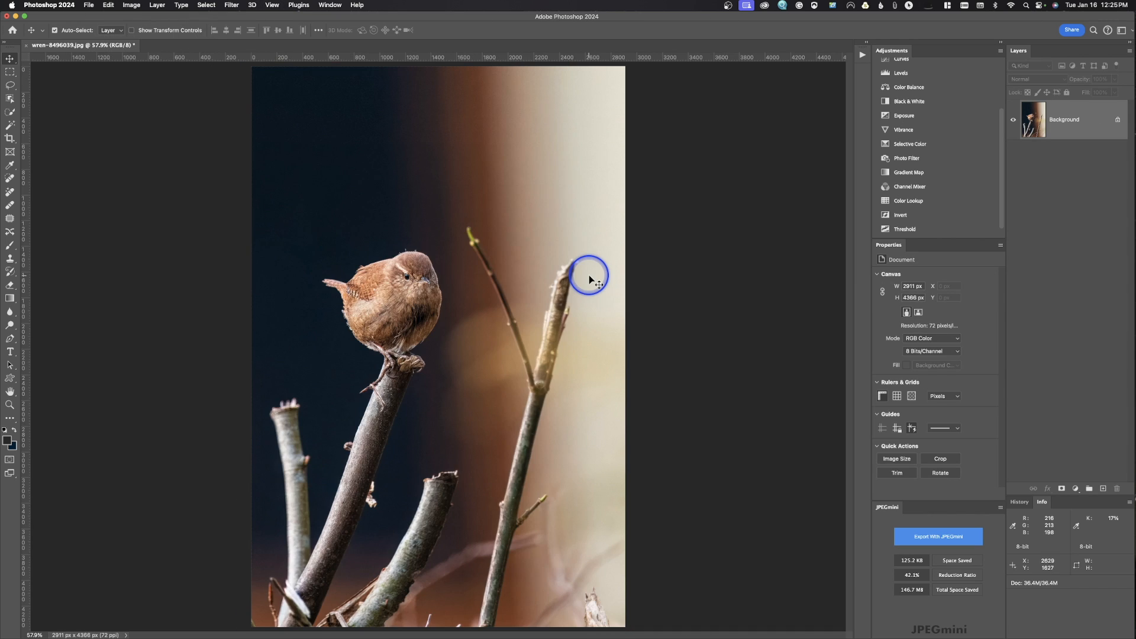
Add a Color Lookup adjustment layer to the photo and apply the FoggyNight.3DL 3D LUT.
{"action": "left_click", "coordinate": [945, 201]}
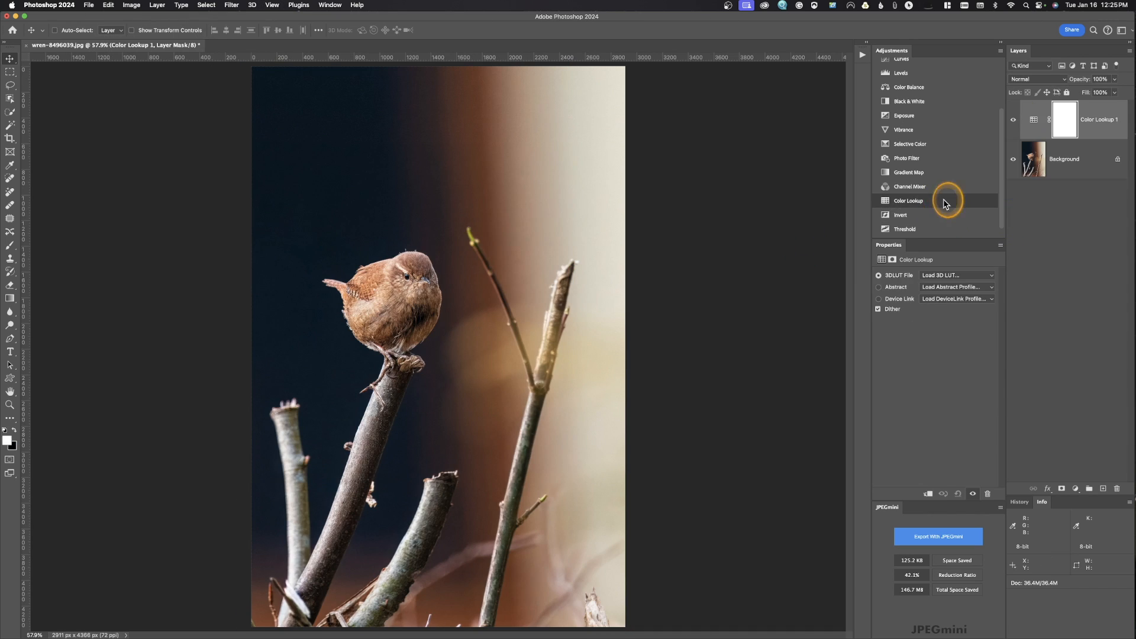
{"action": "left_click", "coordinate": [953, 276]}
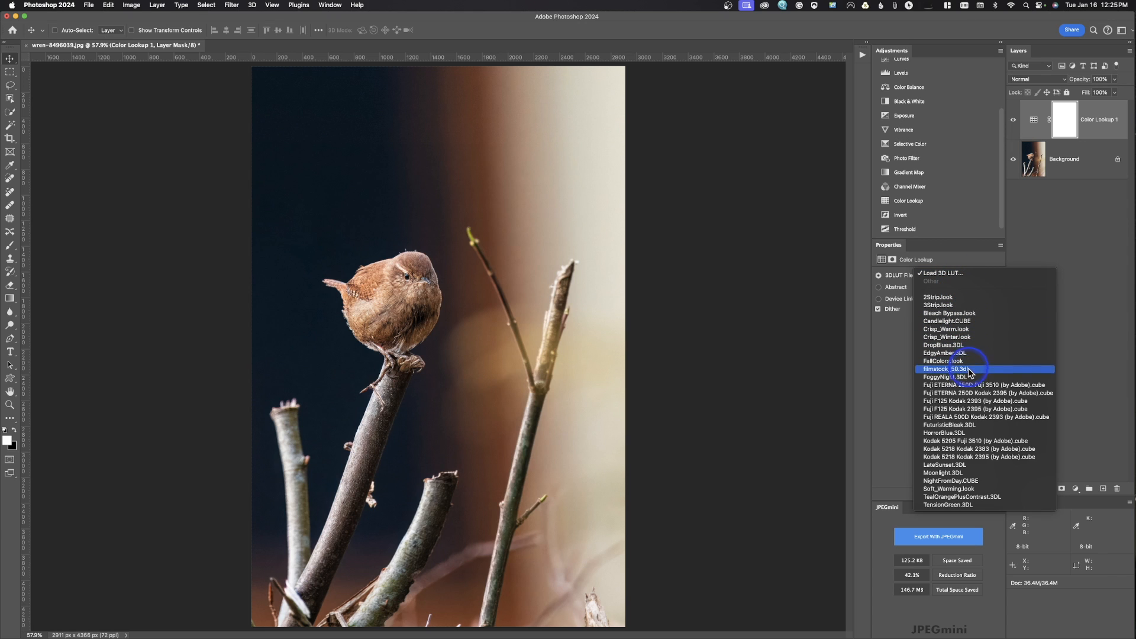
{"action": "left_click", "coordinate": [968, 377]}
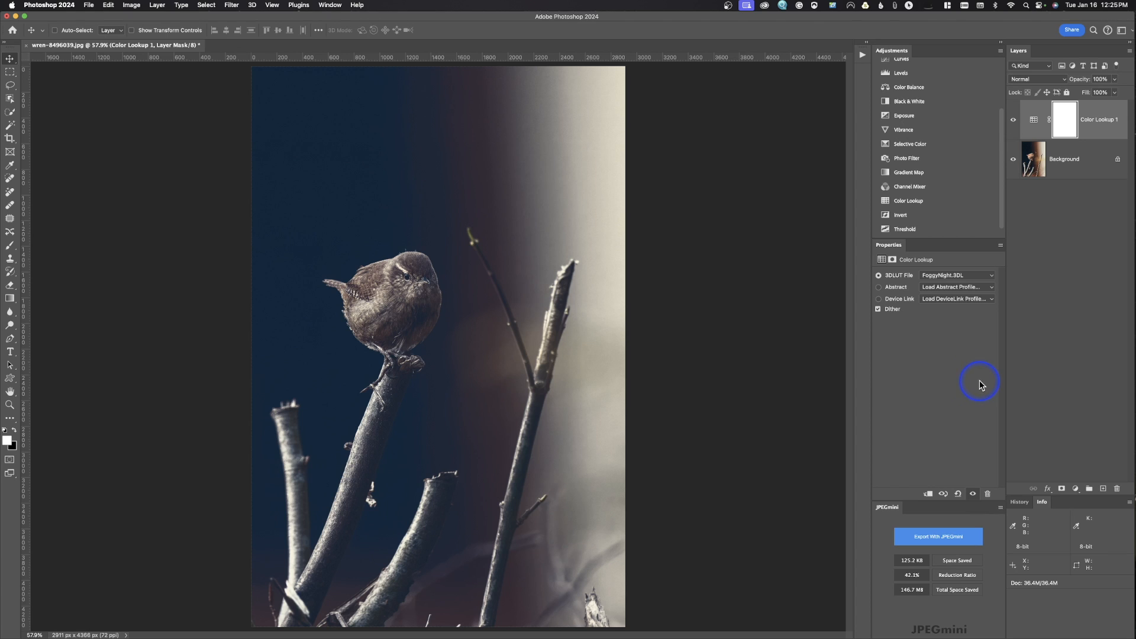
Add an Invert adjustment layer above the Color Lookup, followed by a Threshold adjustment layer.
{"action": "left_click", "coordinate": [927, 218]}
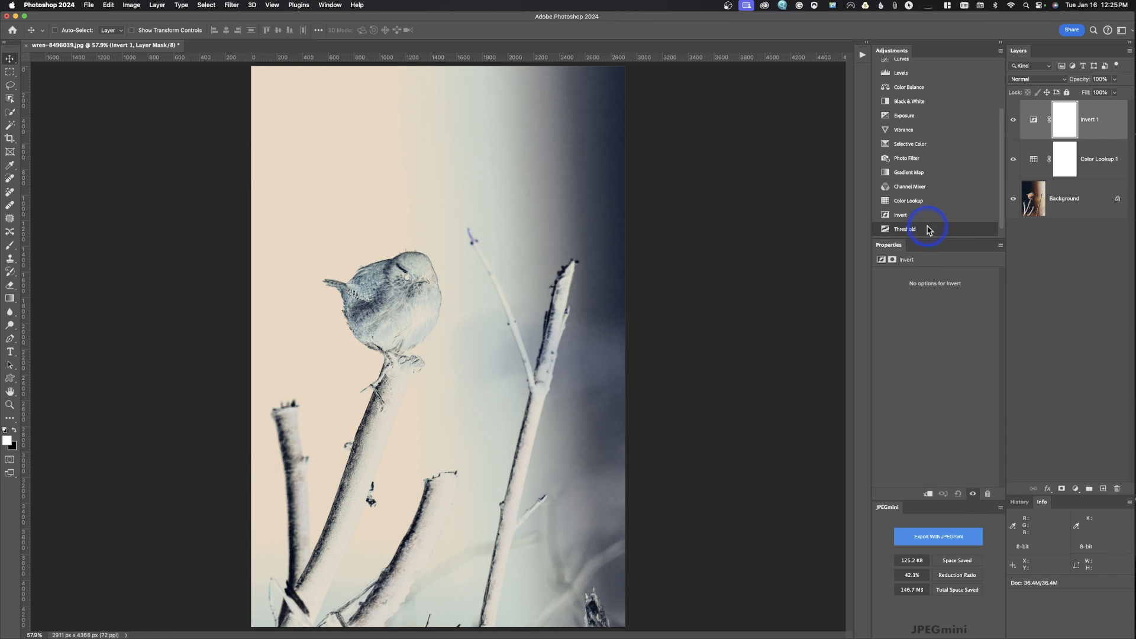
{"action": "left_click", "coordinate": [927, 230]}
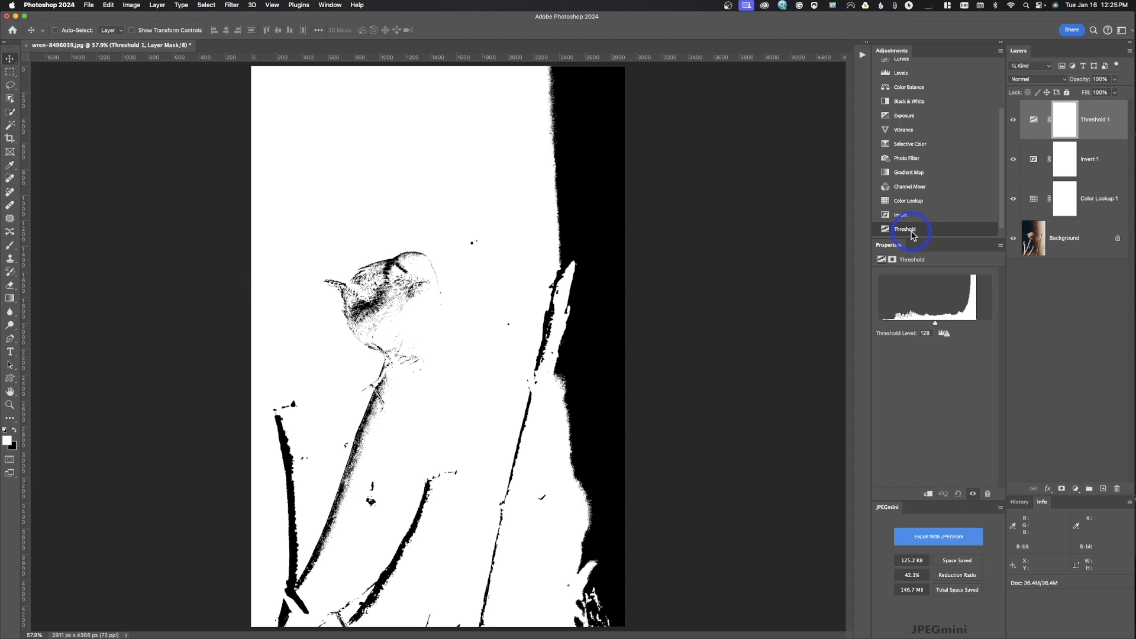
Add a Posterize adjustment layer above the Threshold layer, hide the Threshold layer, and set the Posterize levels to 69.
{"action": "scroll", "coordinate": [912, 234], "scroll_direction": "down", "scroll_amount": 1}
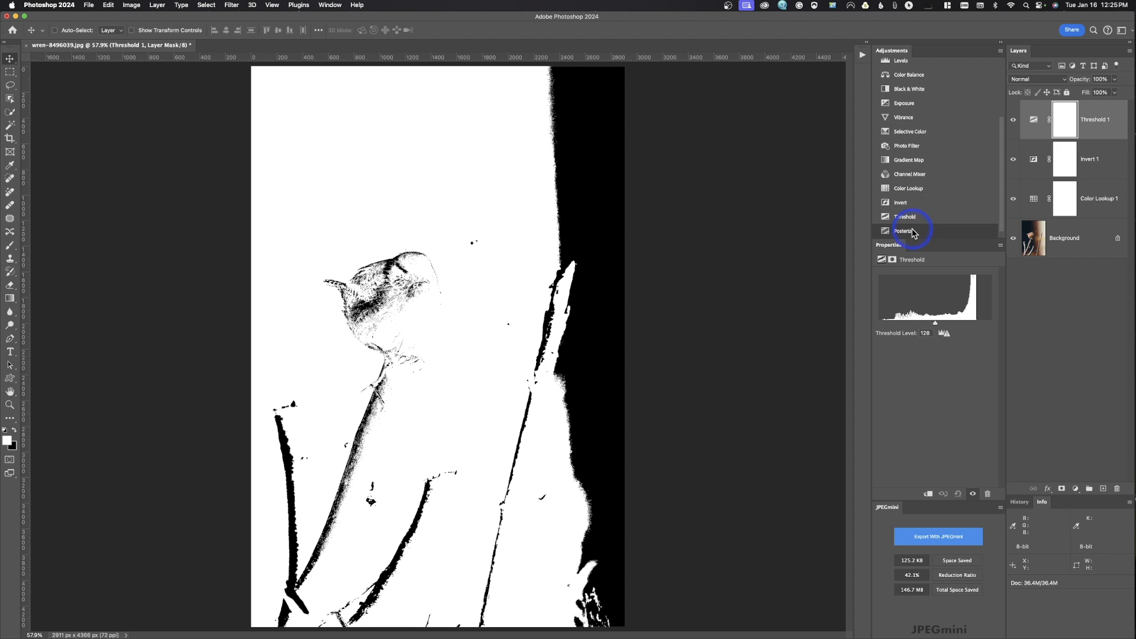
{"action": "left_click", "coordinate": [912, 230]}
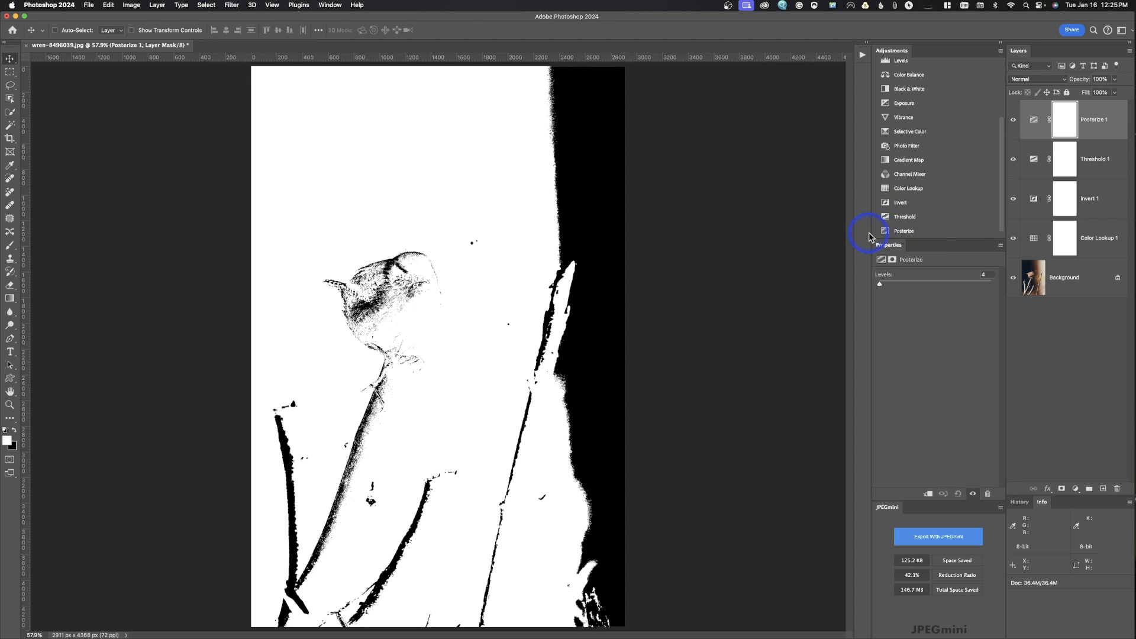
{"action": "left_click", "coordinate": [1013, 160]}
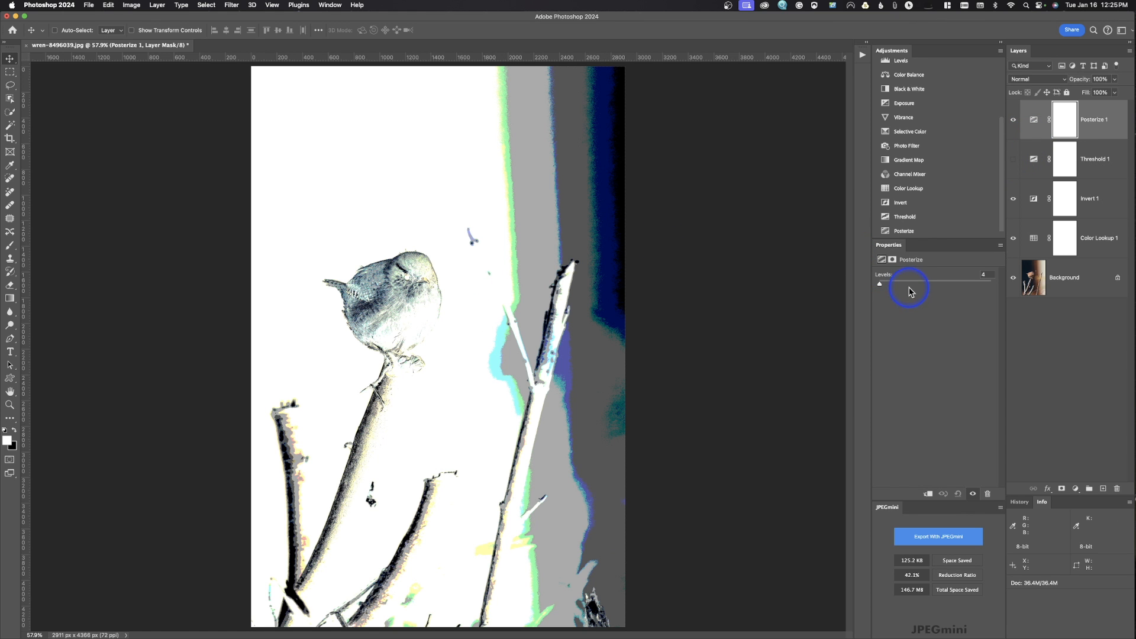
{"action": "left_click_drag", "start_coordinate": [881, 288], "coordinate": [908, 288]}
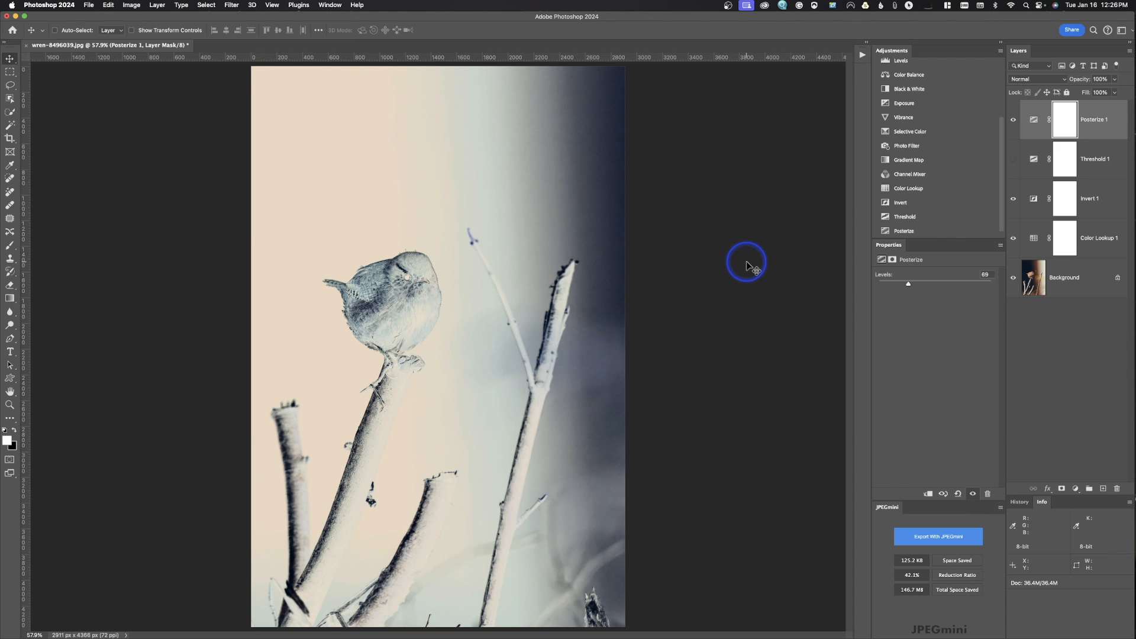
{"action": "scroll", "coordinate": [928, 166], "scroll_direction": "up", "scroll_amount": 3}
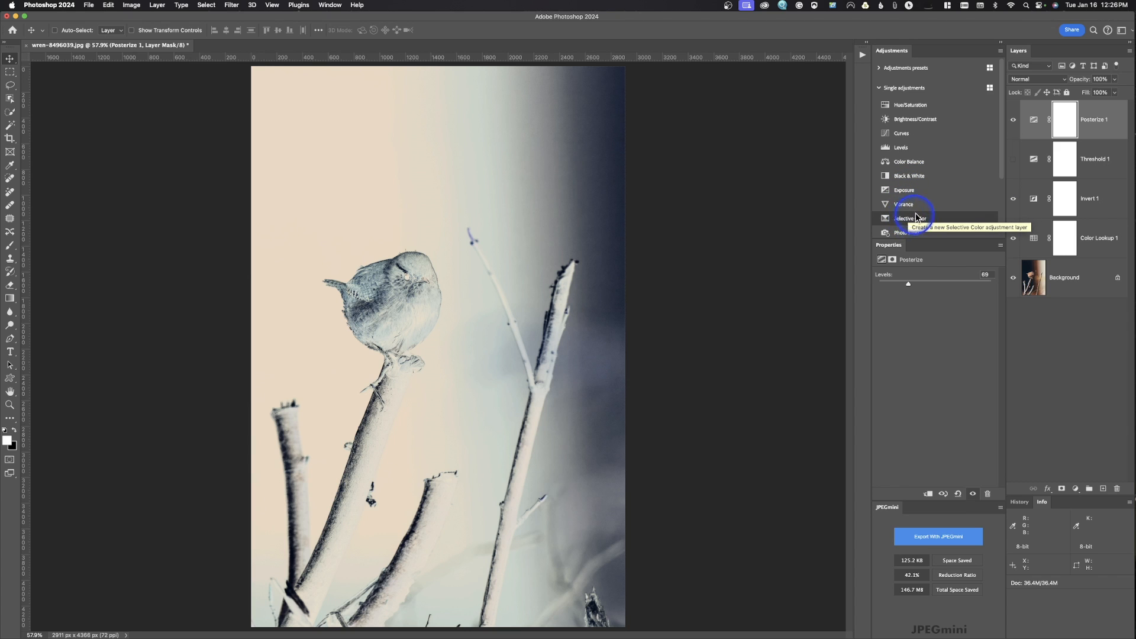
{"action": "scroll", "coordinate": [925, 213], "scroll_direction": "down", "scroll_amount": 2}
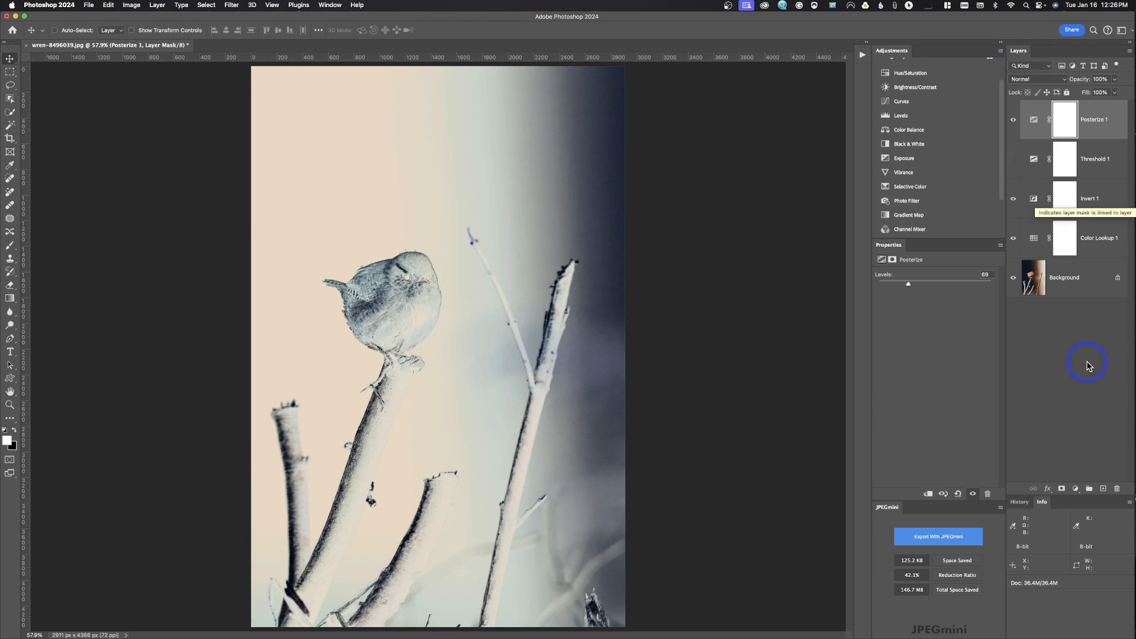
Add a Solid Color fill layer above the Posterize layer, using the dark grey 282728.
{"action": "left_click", "coordinate": [1076, 491]}
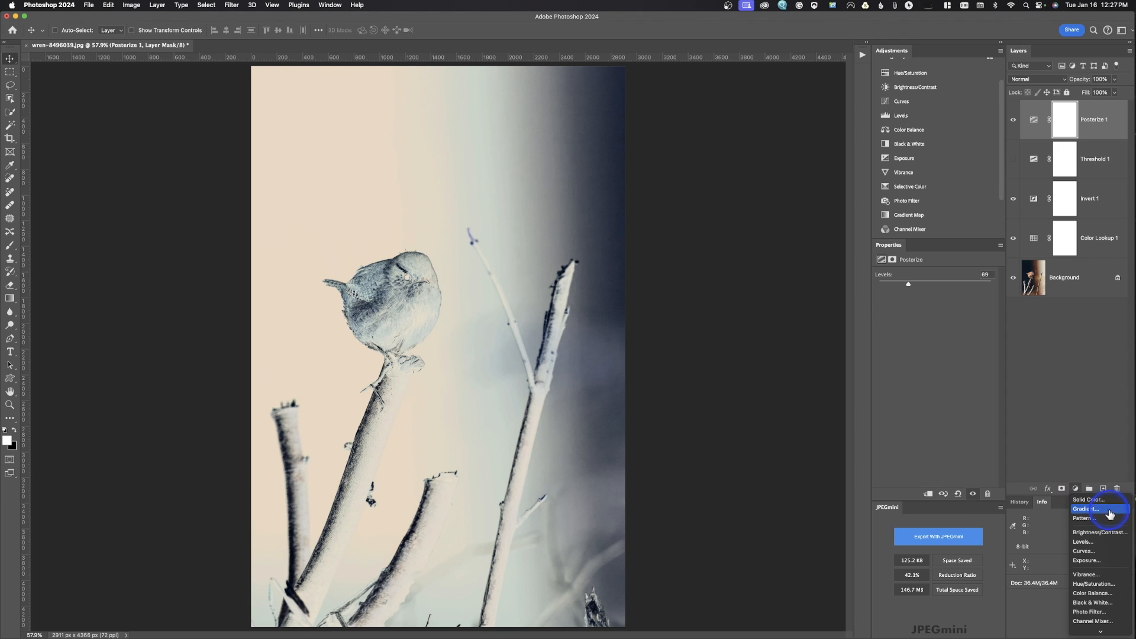
{"action": "mouse_move", "coordinate": [1109, 631]}
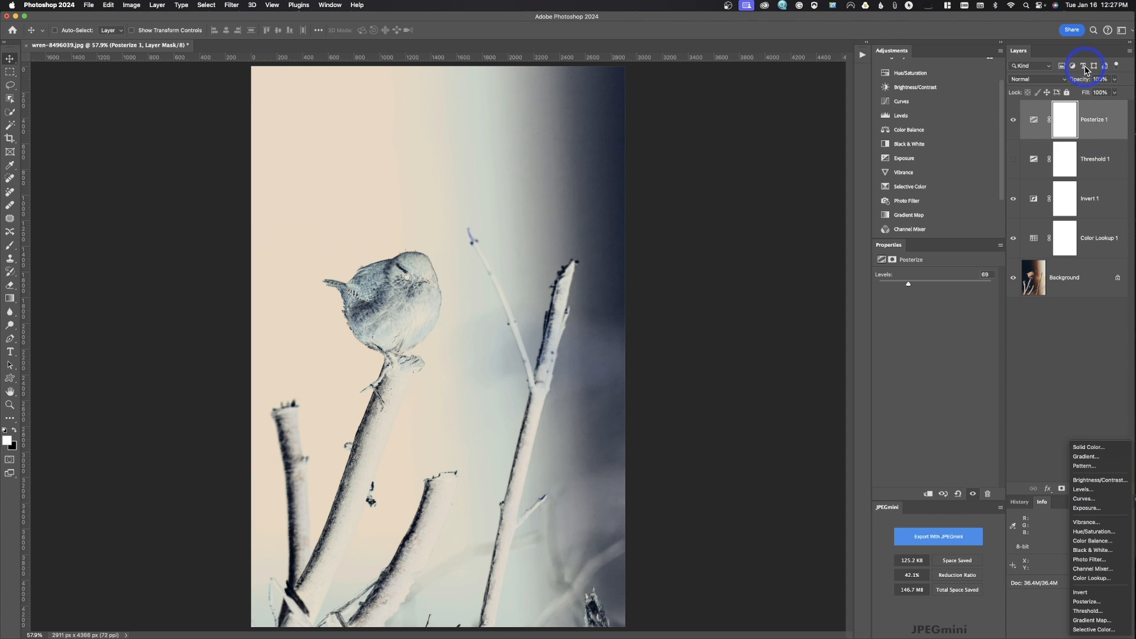
{"action": "left_click", "coordinate": [1089, 447]}
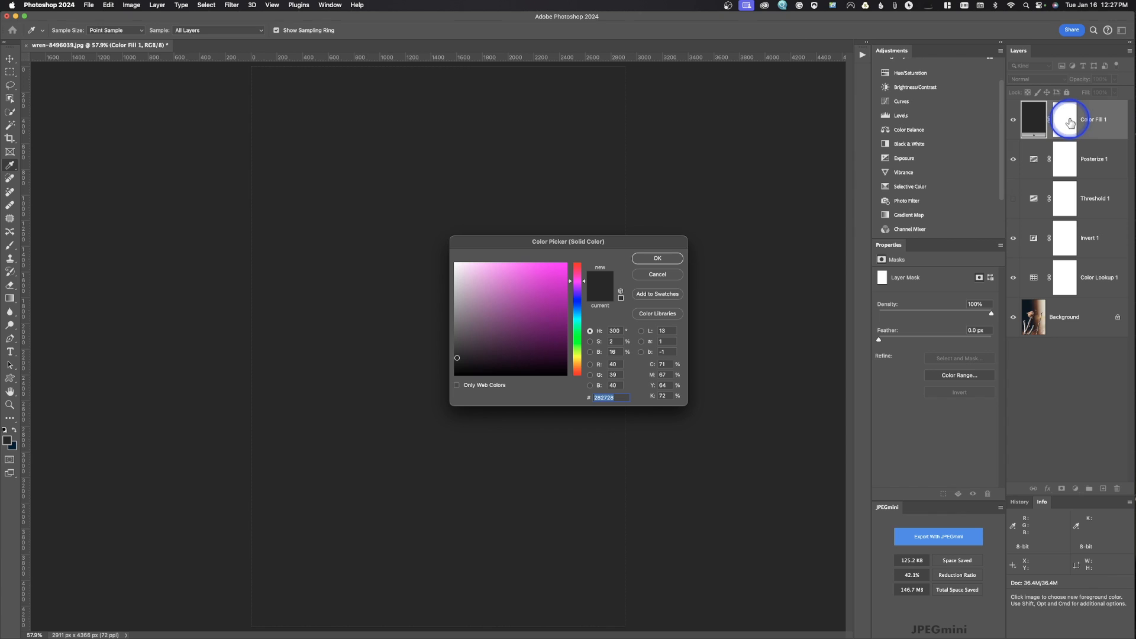
{"action": "left_click", "coordinate": [671, 259]}
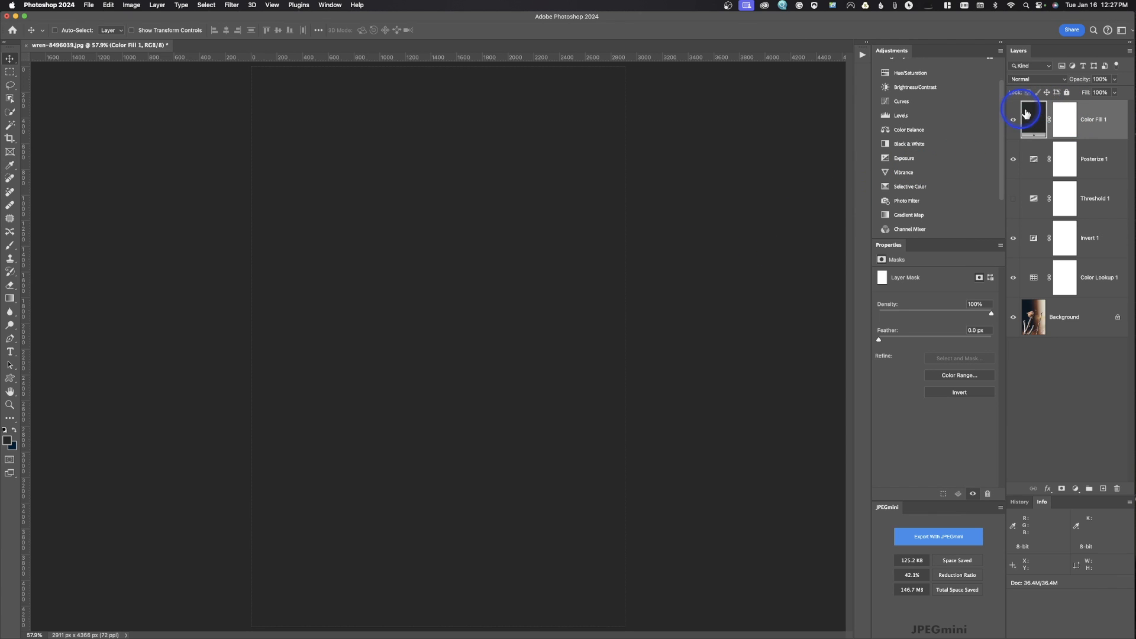